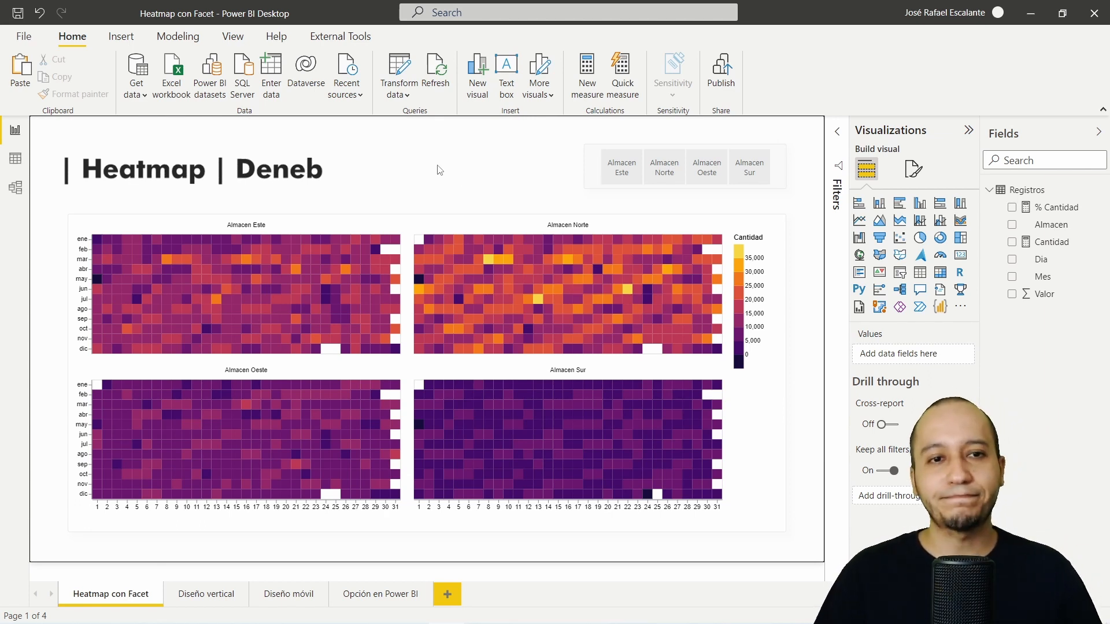
# Step: Examine the Mes, Dia, Valor, Almacen and month-number columns in the Registros table's data
pyautogui.click(15, 159)
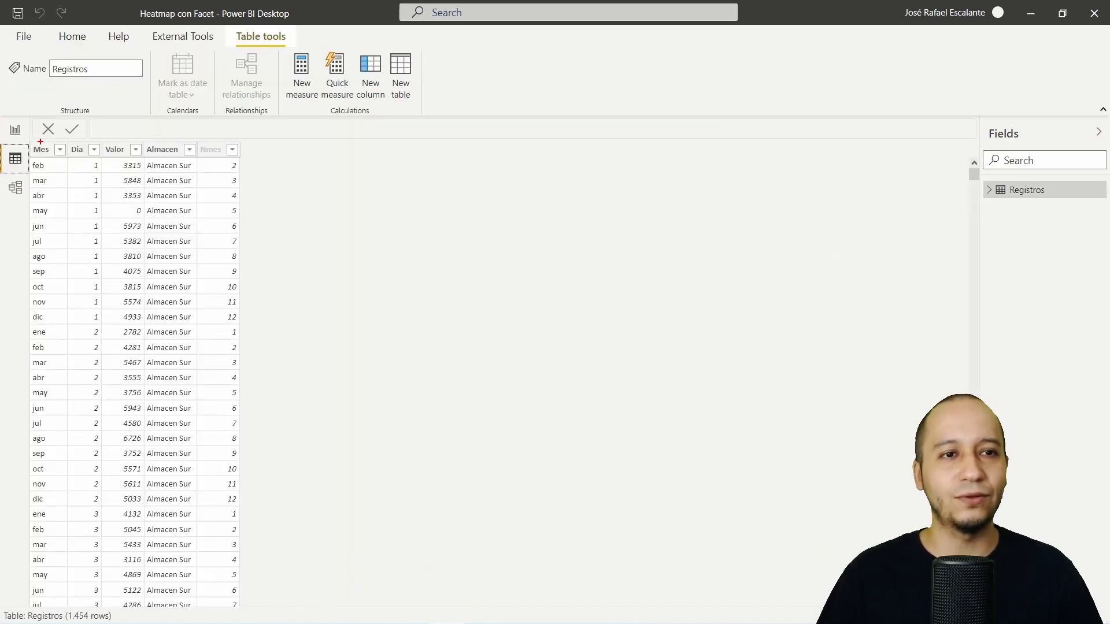
pyautogui.moveTo(30, 143)
pyautogui.mouseDown()
pyautogui.moveTo(95, 216)
pyautogui.moveTo(101, 607)
pyautogui.mouseUp()
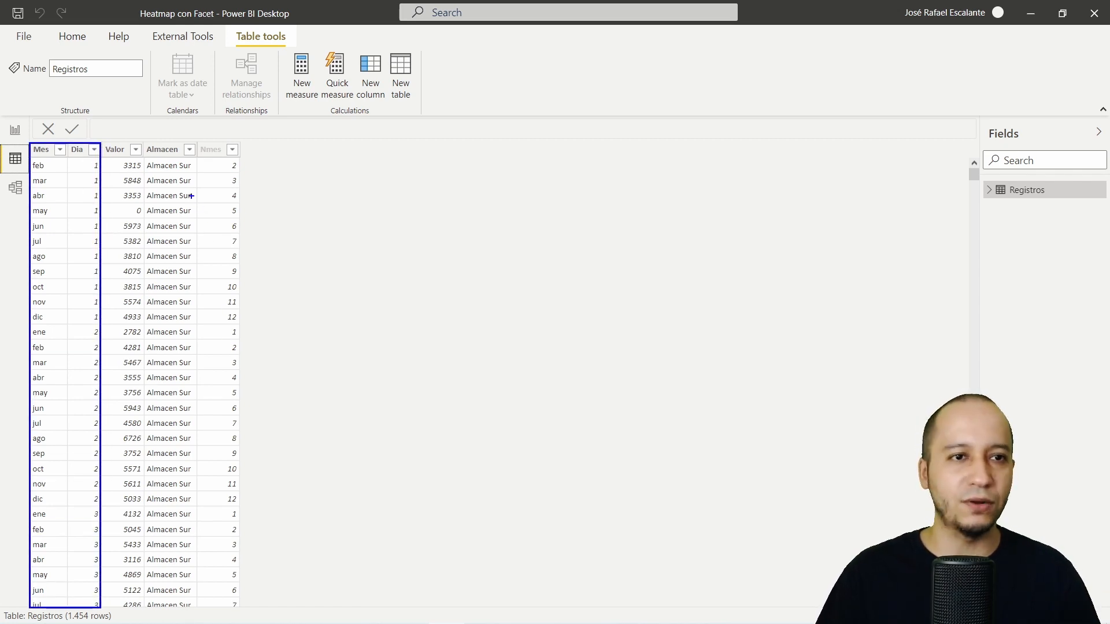
pyautogui.moveTo(194, 142)
pyautogui.mouseDown()
pyautogui.moveTo(270, 549)
pyautogui.moveTo(240, 608)
pyautogui.mouseUp()
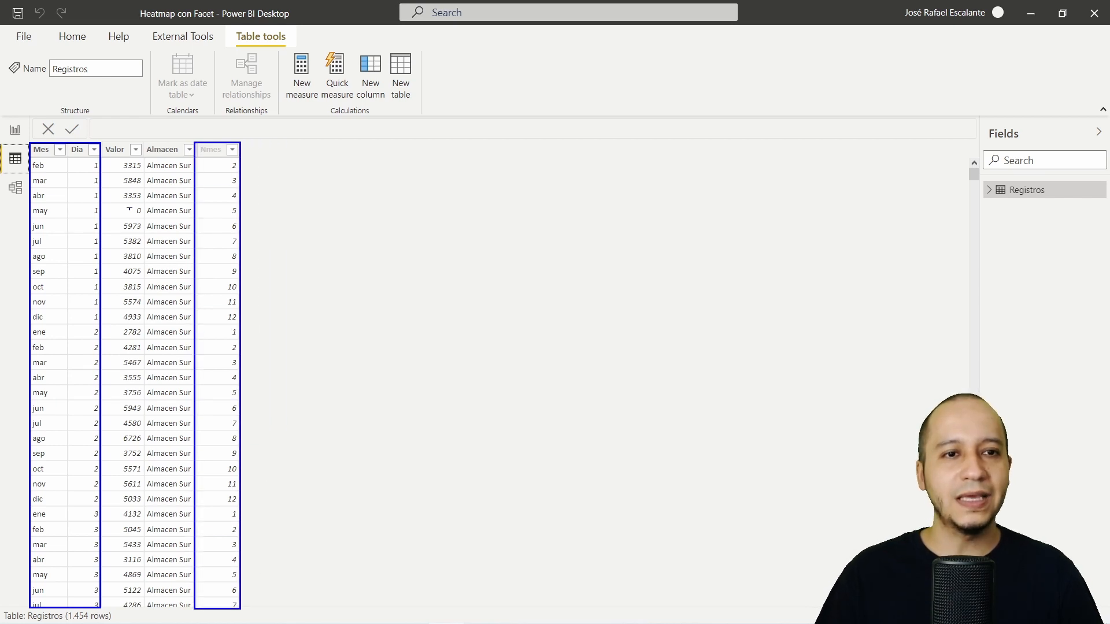
pyautogui.moveTo(102, 142)
pyautogui.mouseDown()
pyautogui.moveTo(186, 200)
pyautogui.moveTo(192, 608)
pyautogui.mouseUp()
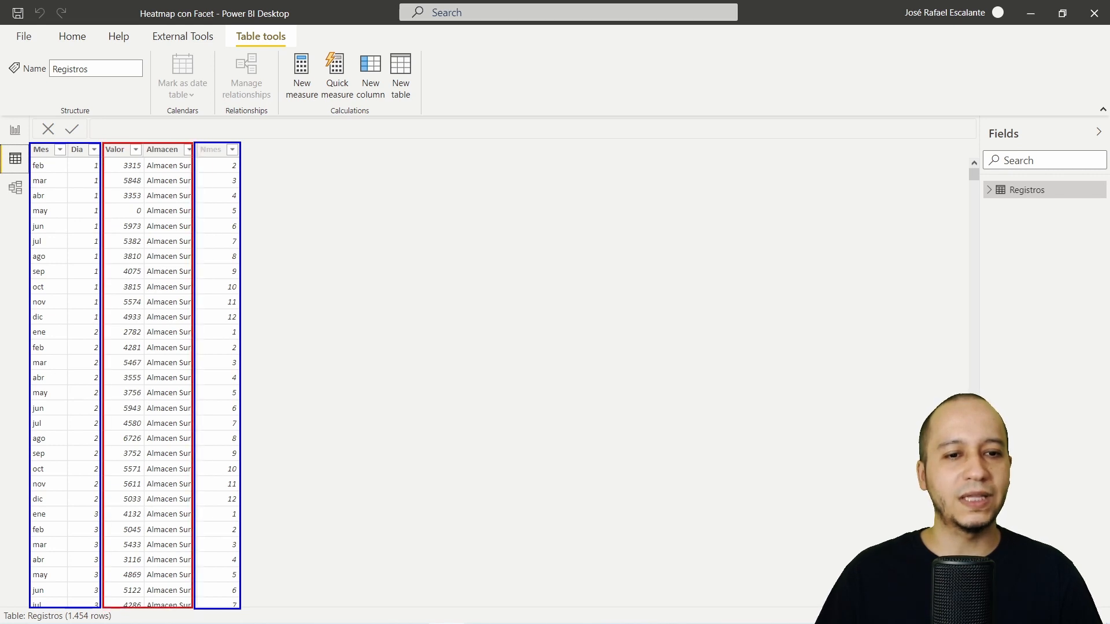
pyautogui.moveTo(142, 145)
pyautogui.mouseDown()
pyautogui.moveTo(170, 484)
pyautogui.moveTo(142, 608)
pyautogui.mouseUp()
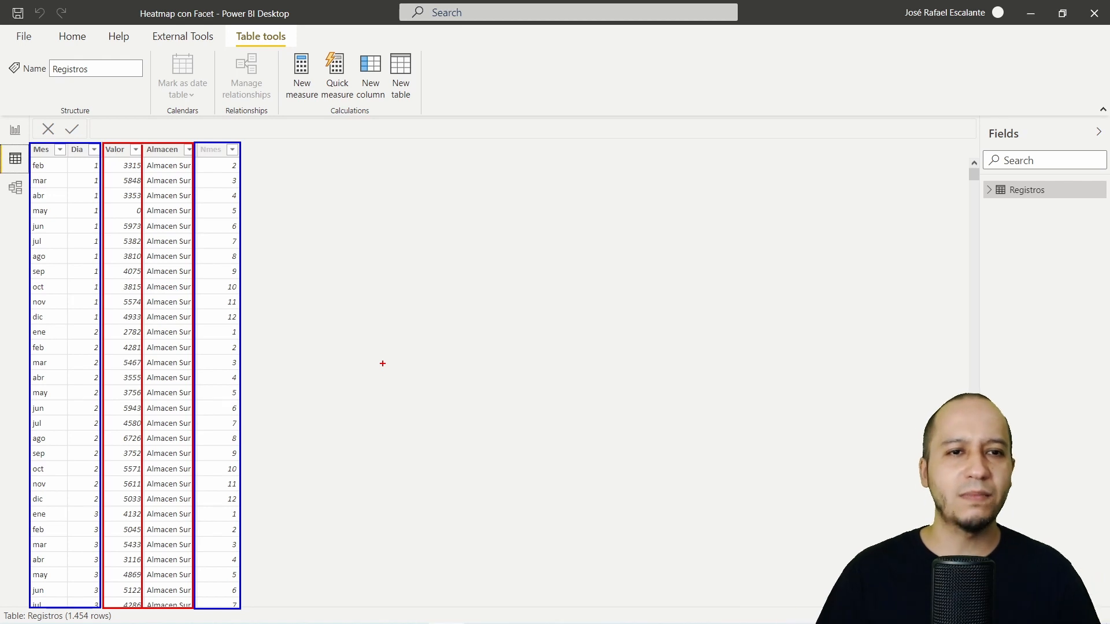
pyautogui.press('Escape')
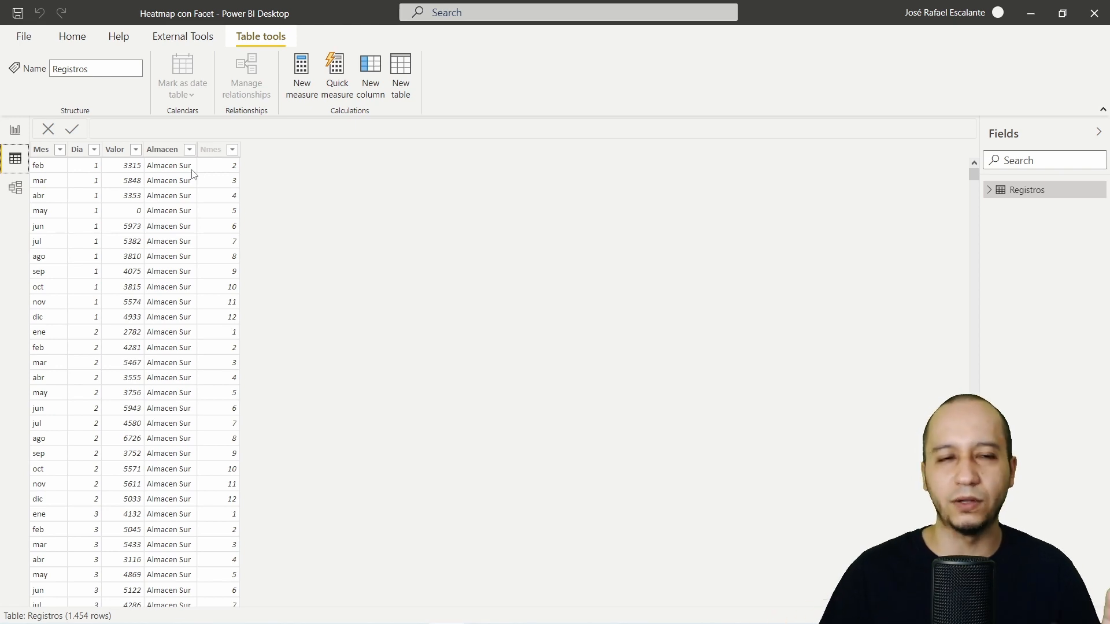
# Step: Return to the report page and open the faceted heatmap visual for editing in Deneb's visual editor
pyautogui.click(16, 131)
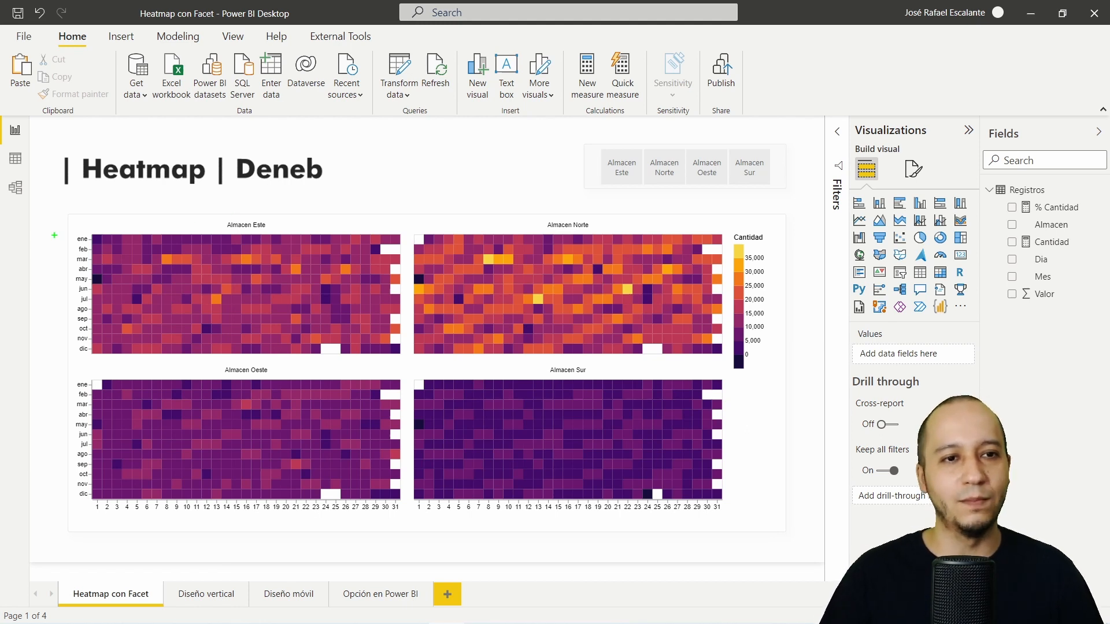
pyautogui.moveTo(63, 216)
pyautogui.mouseDown()
pyautogui.moveTo(313, 343)
pyautogui.moveTo(409, 377)
pyautogui.moveTo(410, 362)
pyautogui.mouseUp()
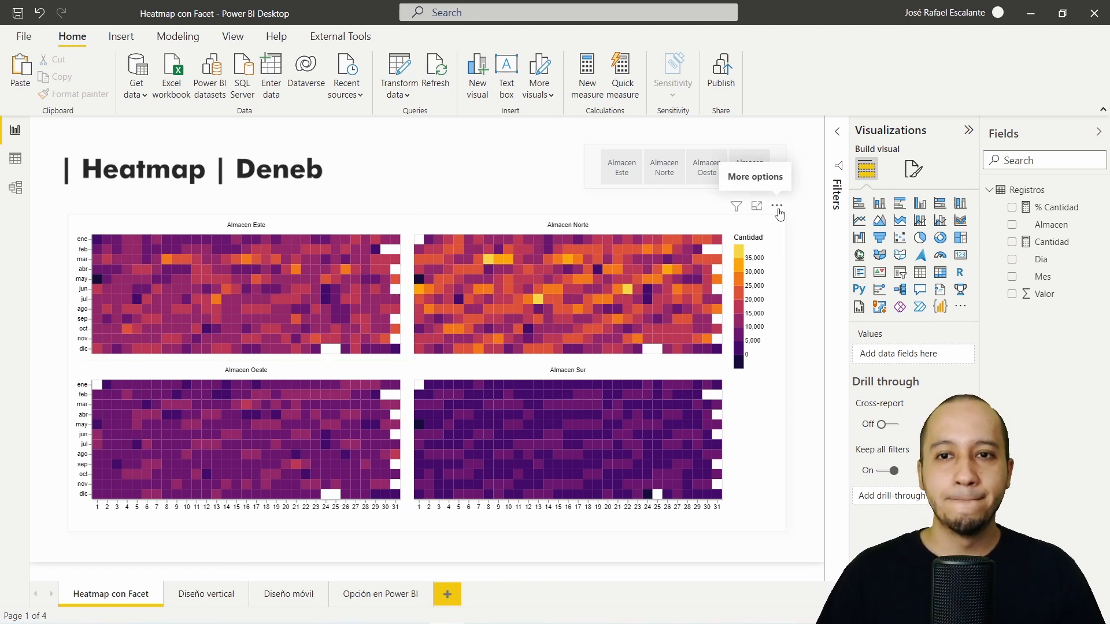
pyautogui.click(778, 208)
pyautogui.click(802, 223)
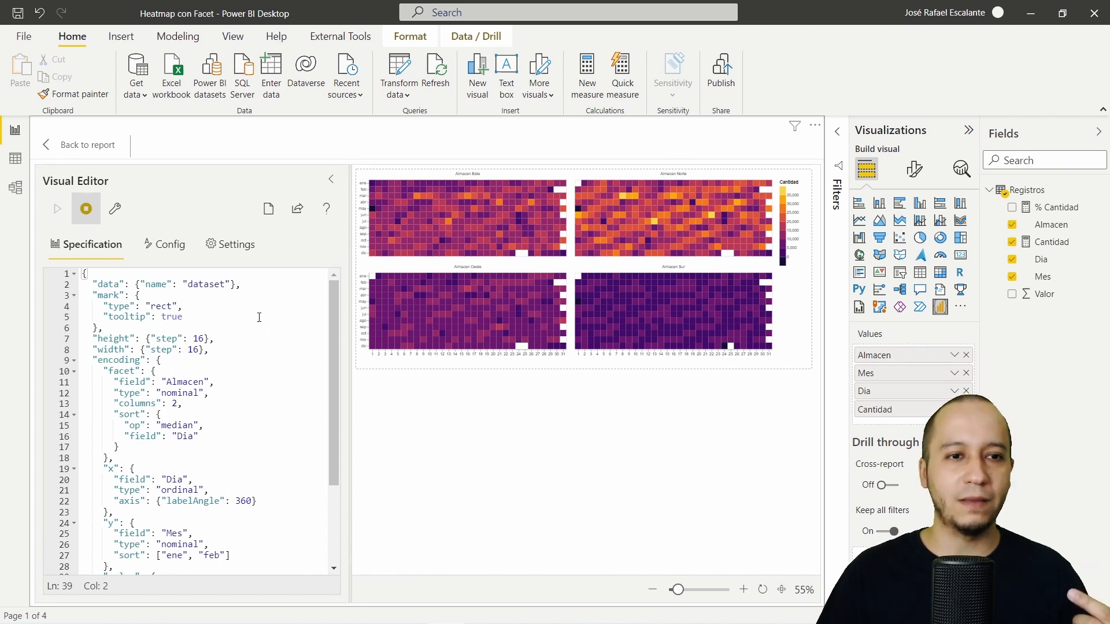
# Step: Add a "description" property with the text "Heatmap con Facet en Deneb" as the first entry of the specification
pyautogui.click(159, 272)
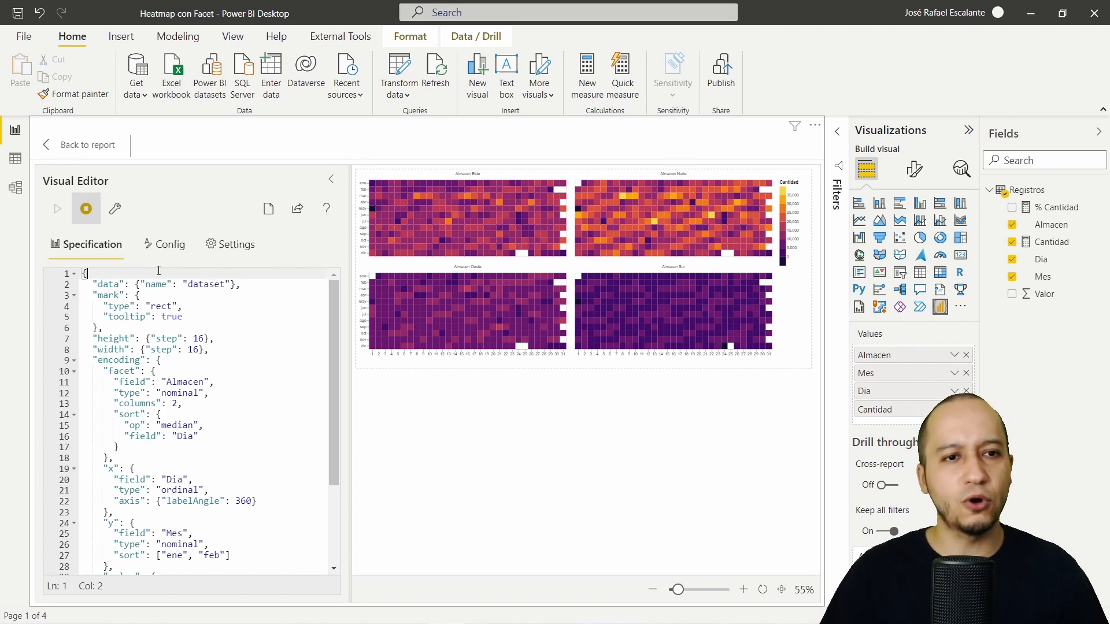
pyautogui.press('Return')
pyautogui.write('"description":')
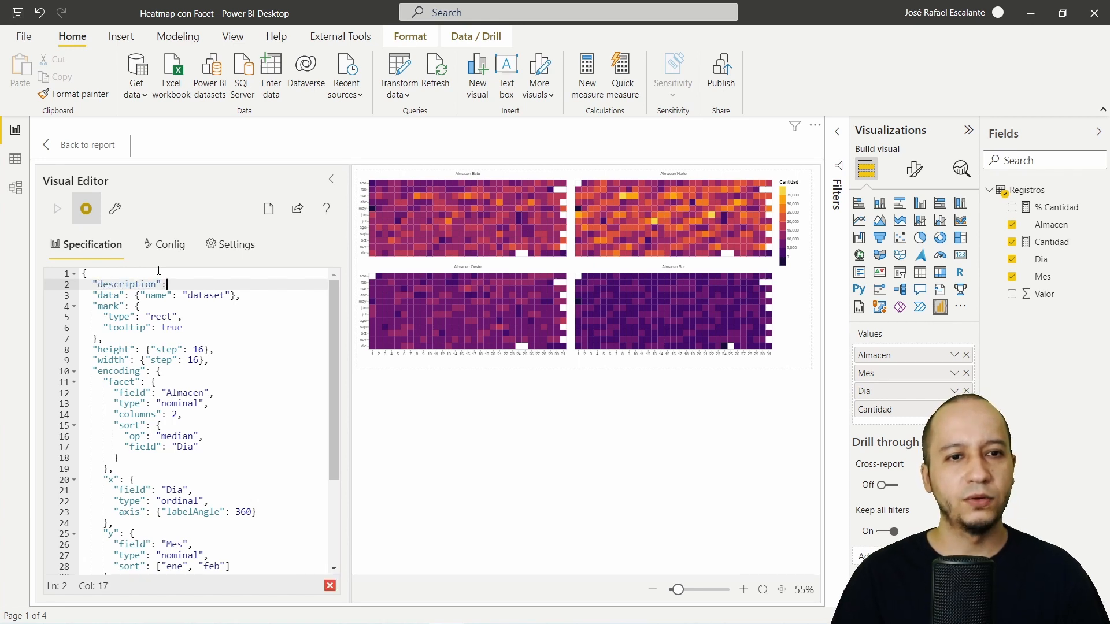
pyautogui.write(' "')
pyautogui.write('Geatm')
pyautogui.press('BackSpace')
pyautogui.press('BackSpace')
pyautogui.press('BackSpace')
pyautogui.press('BackSpace')
pyautogui.press('BackSpace')
pyautogui.write('Heat')
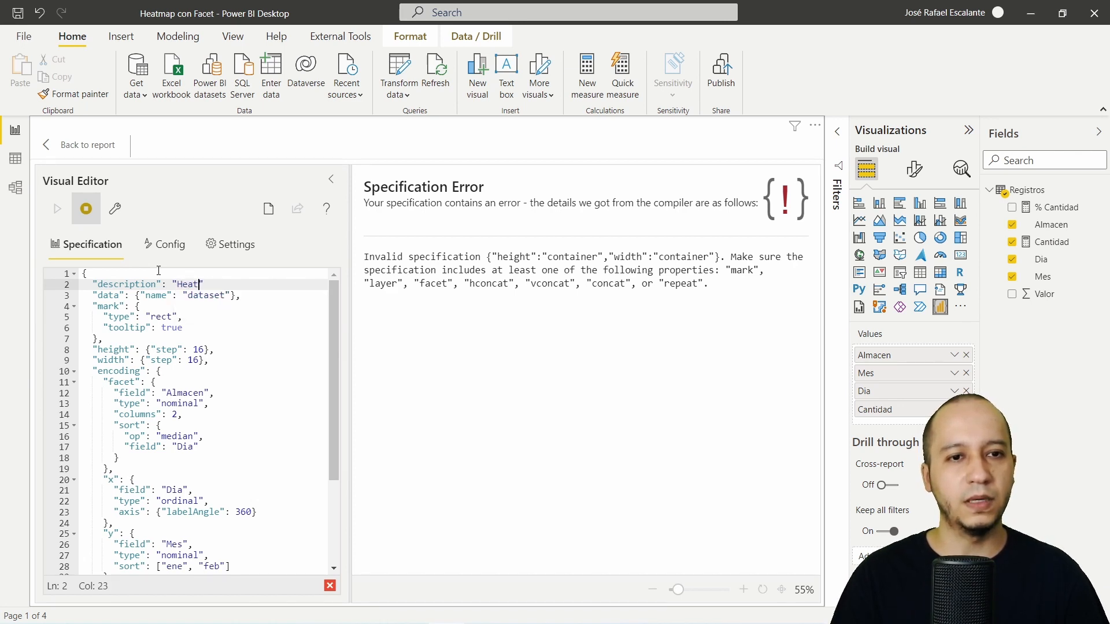
pyautogui.write('map con ')
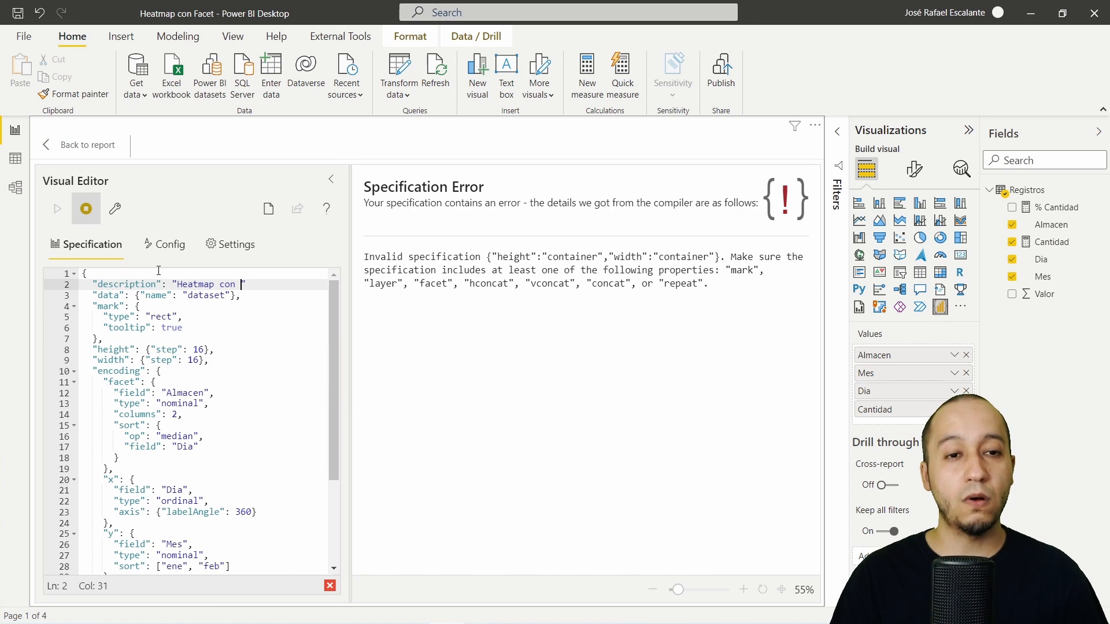
pyautogui.write('Facet')
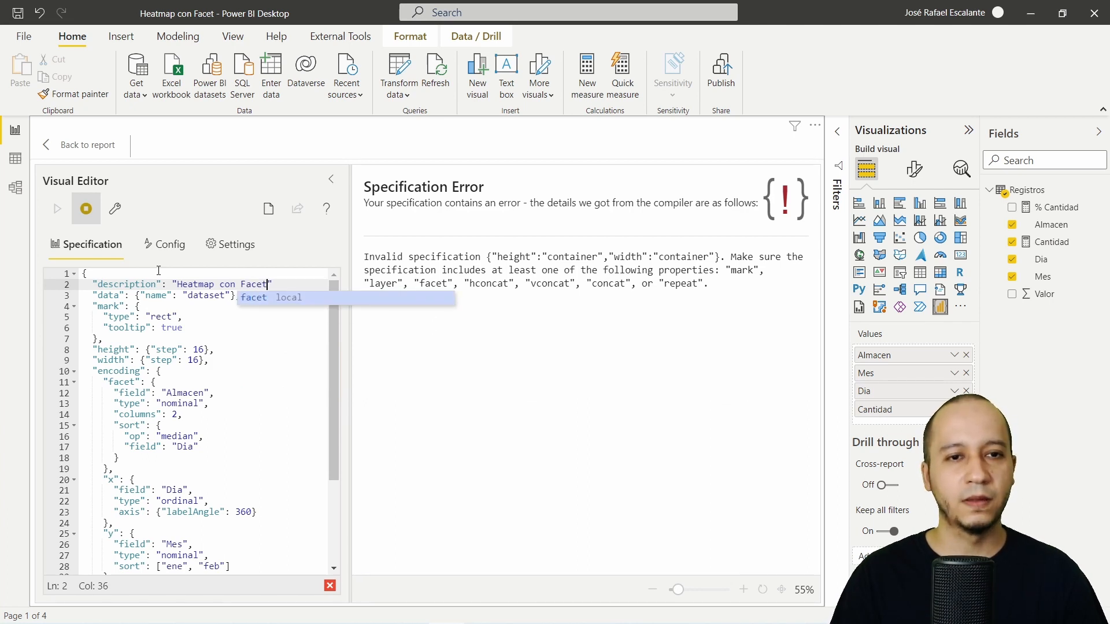
pyautogui.write(' en Deneb')
pyautogui.press('End')
pyautogui.write(',')
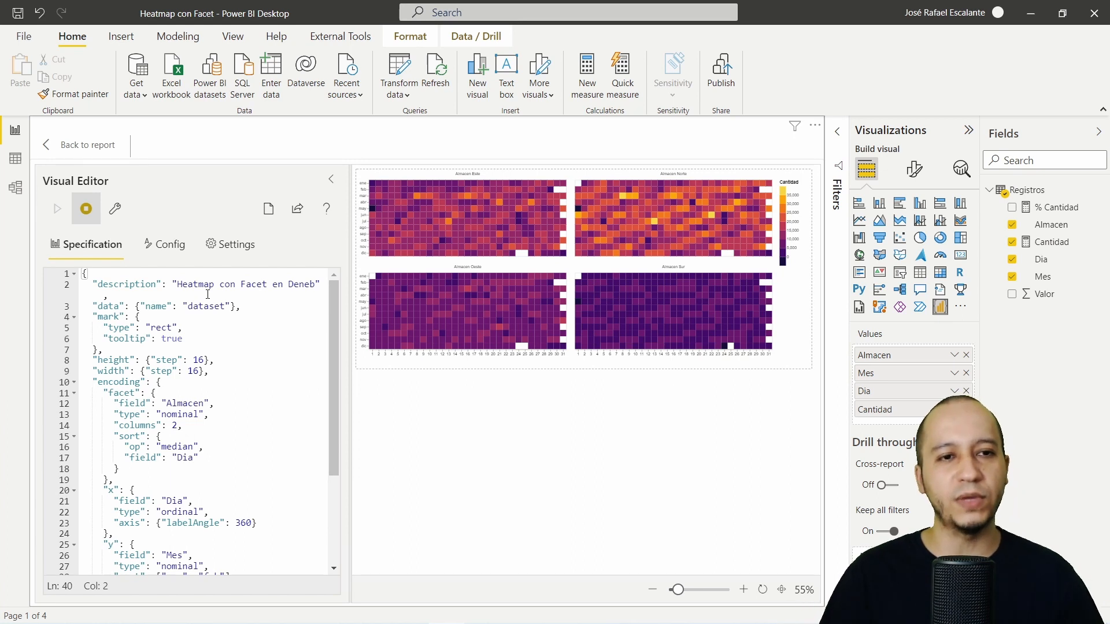
# Step: Review the specification's "data" line and its "mark" block with the type and tooltip settings
pyautogui.moveTo(246, 310); pyautogui.dragTo(94, 309)
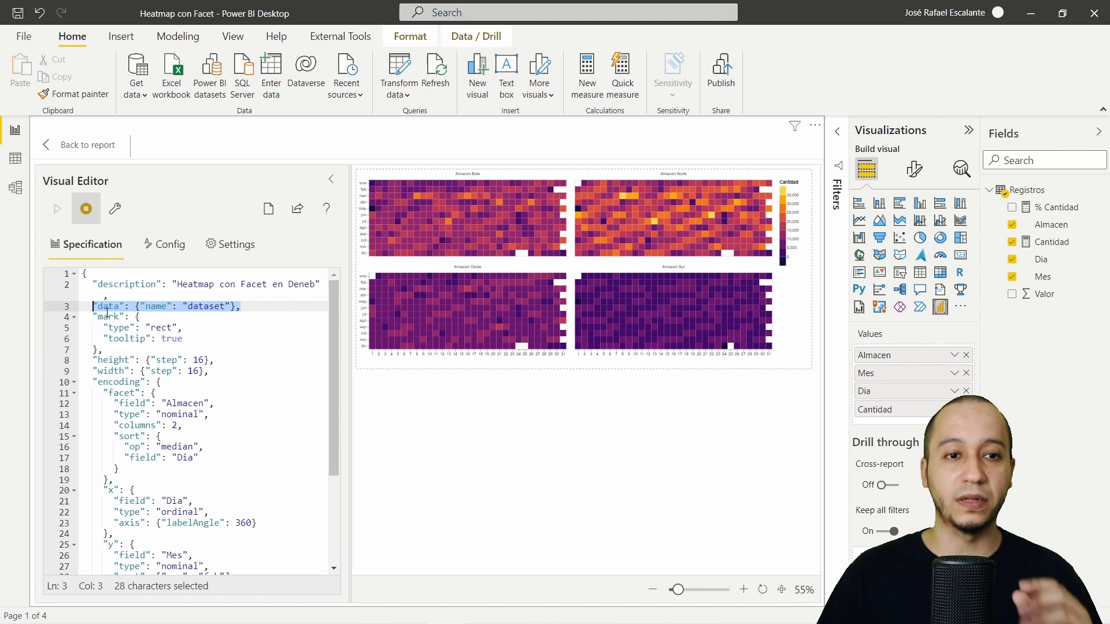
pyautogui.click(142, 310)
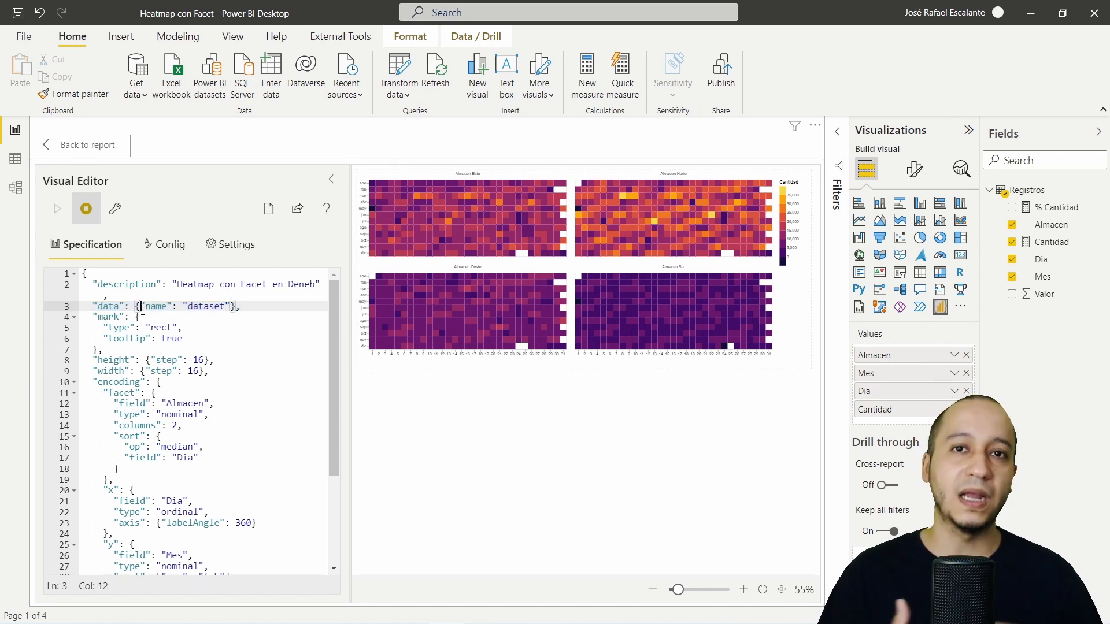
pyautogui.doubleClick(98, 348)
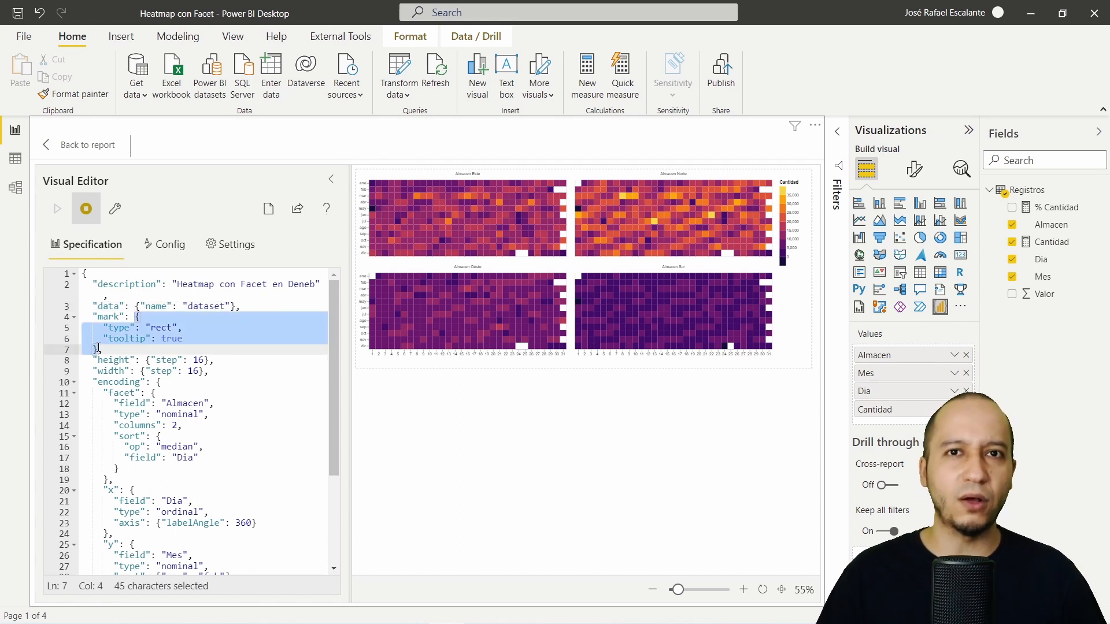
# Step: Switch to the browser and read the Vega-Lite Rect documentation through its mark properties and heatmap examples
pyautogui.moveTo(0, 84); pyautogui.dragTo(729, 83)
pyautogui.click(782, 84)
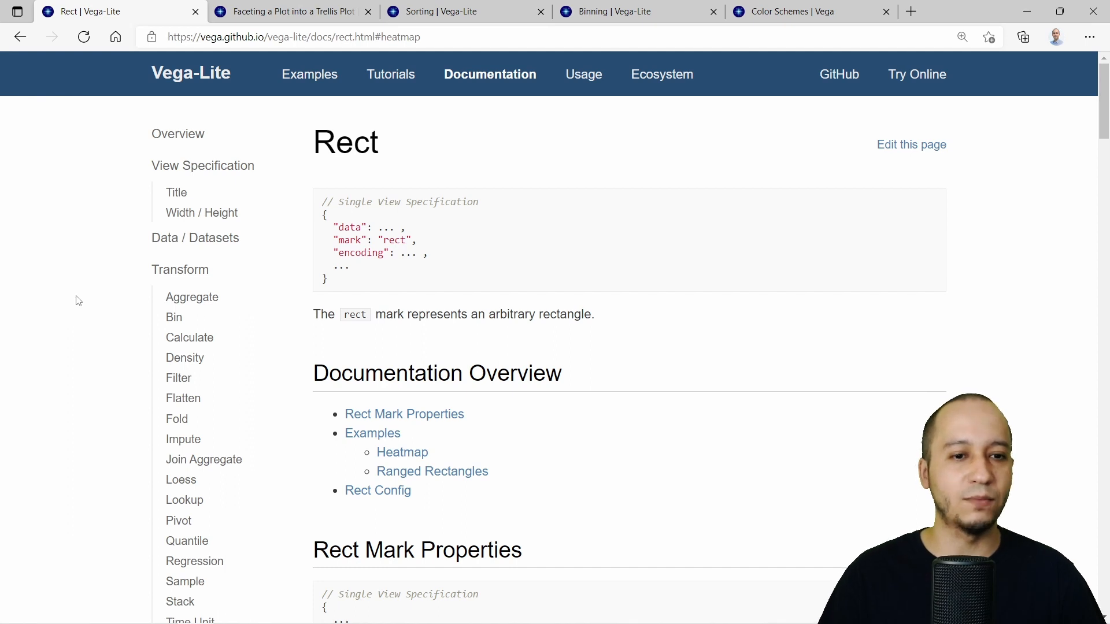
pyautogui.scroll(-2, 78, 301)
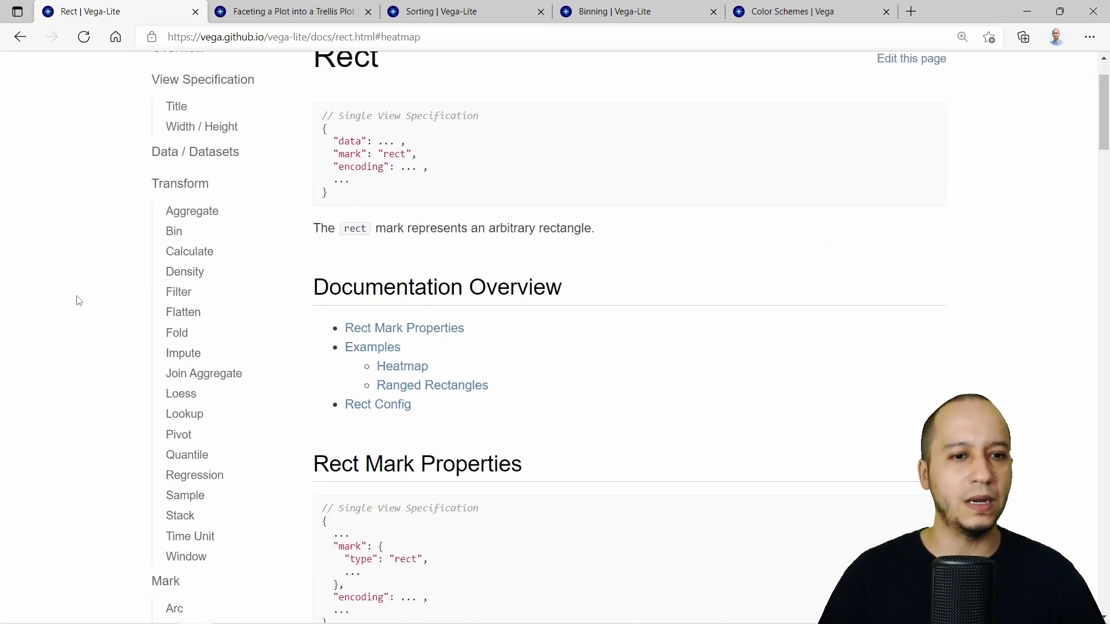
pyautogui.scroll(-10, 75, 301)
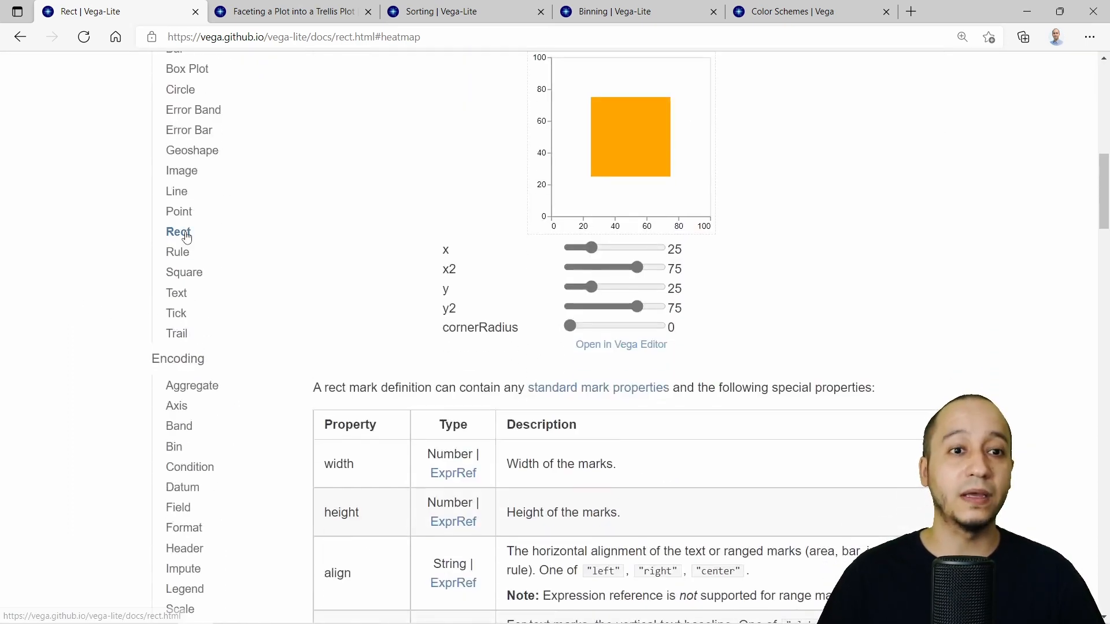
pyautogui.scroll(-3, 1012, 307)
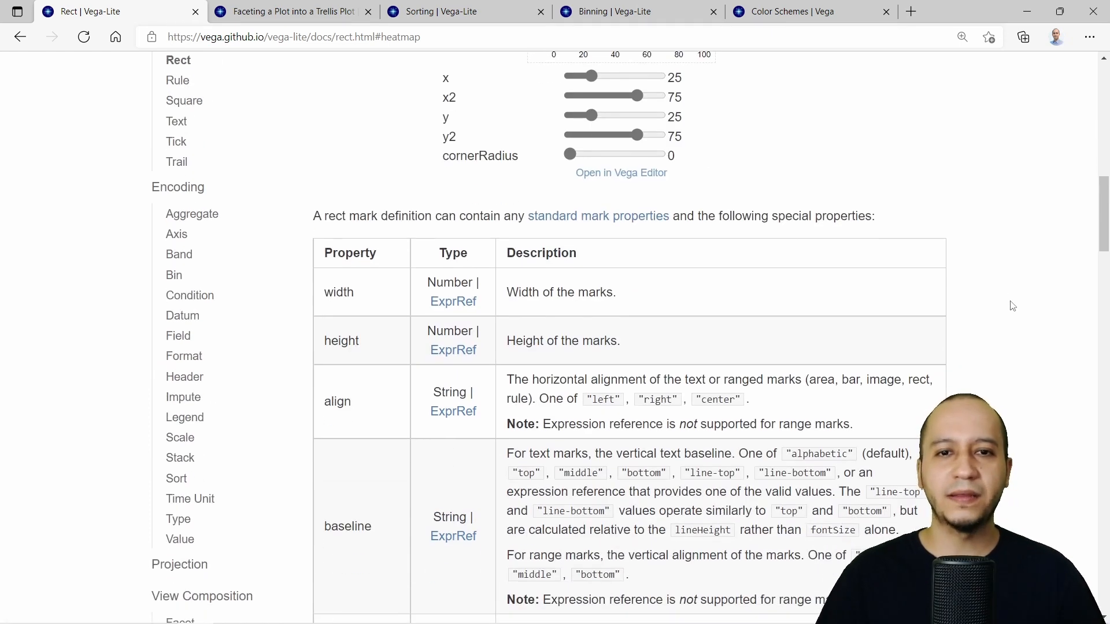
pyautogui.scroll(-9, 1012, 307)
pyautogui.scroll(-3, 1012, 306)
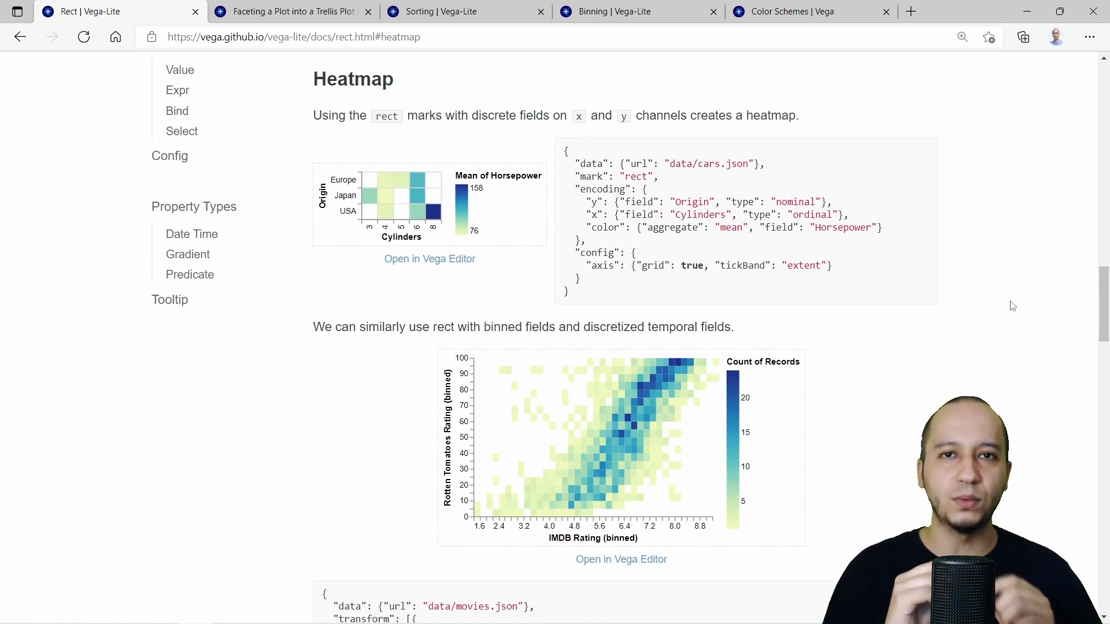
pyautogui.scroll(-15, 1012, 307)
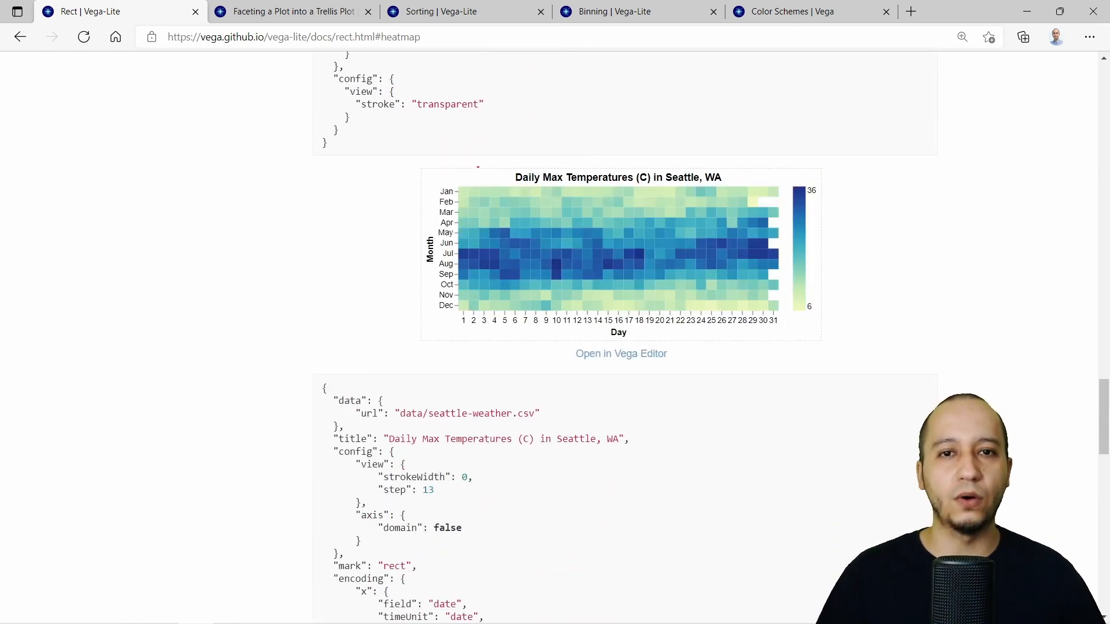
# Step: Examine the "Daily Max Temperatures (C) in Seattle, WA" heatmap example, its day and month axes and its code
pyautogui.moveTo(411, 160)
pyautogui.mouseDown()
pyautogui.moveTo(872, 315)
pyautogui.moveTo(853, 348)
pyautogui.mouseUp()
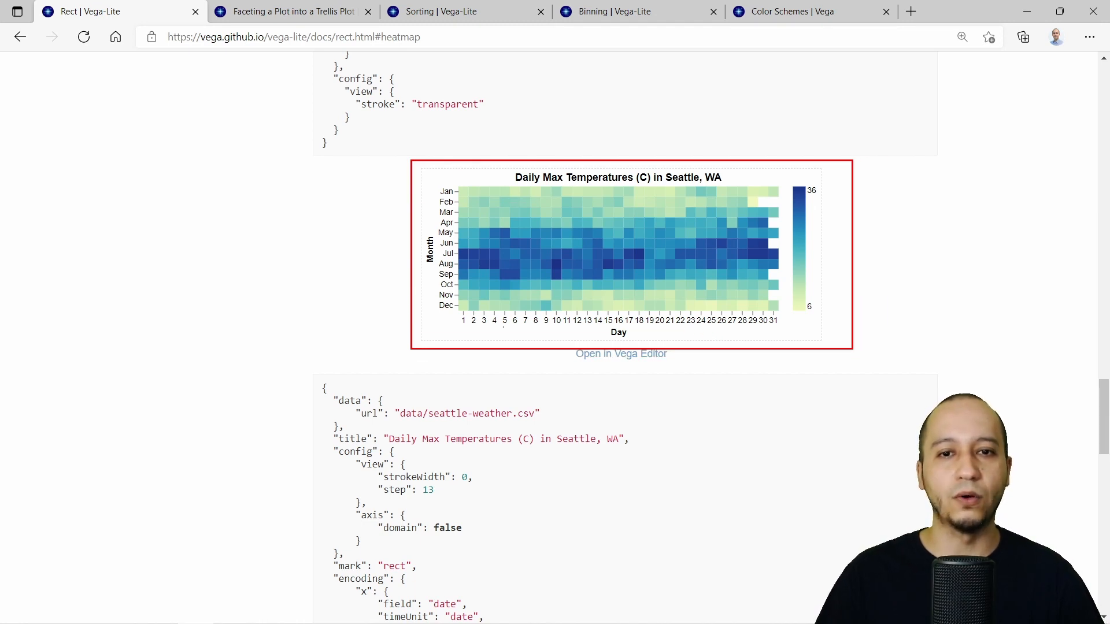
pyautogui.moveTo(463, 333); pyautogui.dragTo(769, 332)
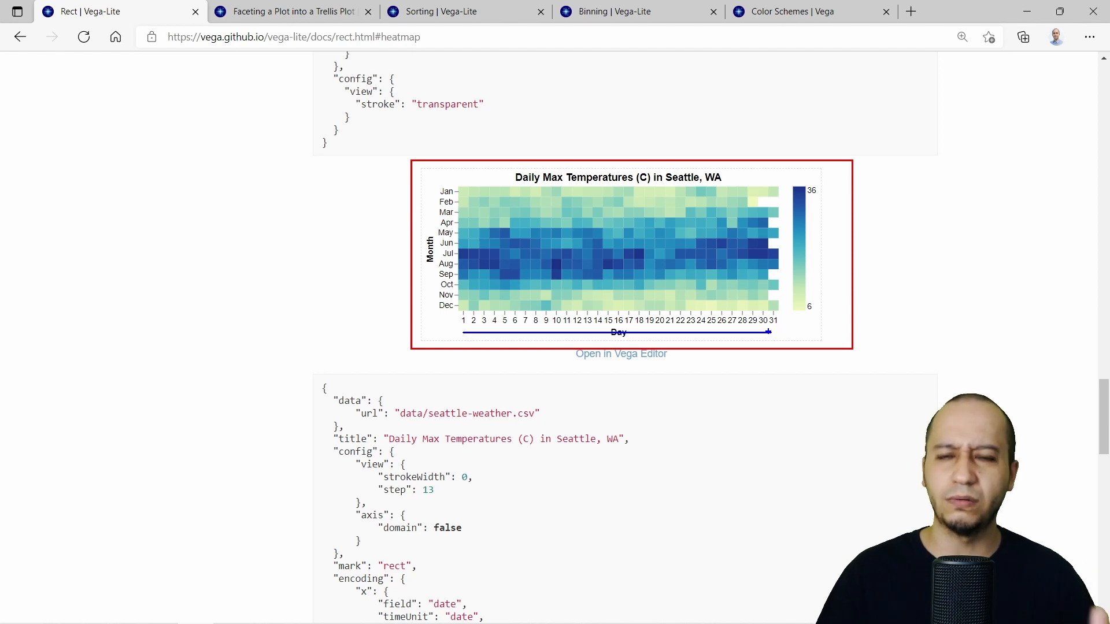
pyautogui.moveTo(419, 172); pyautogui.dragTo(416, 325)
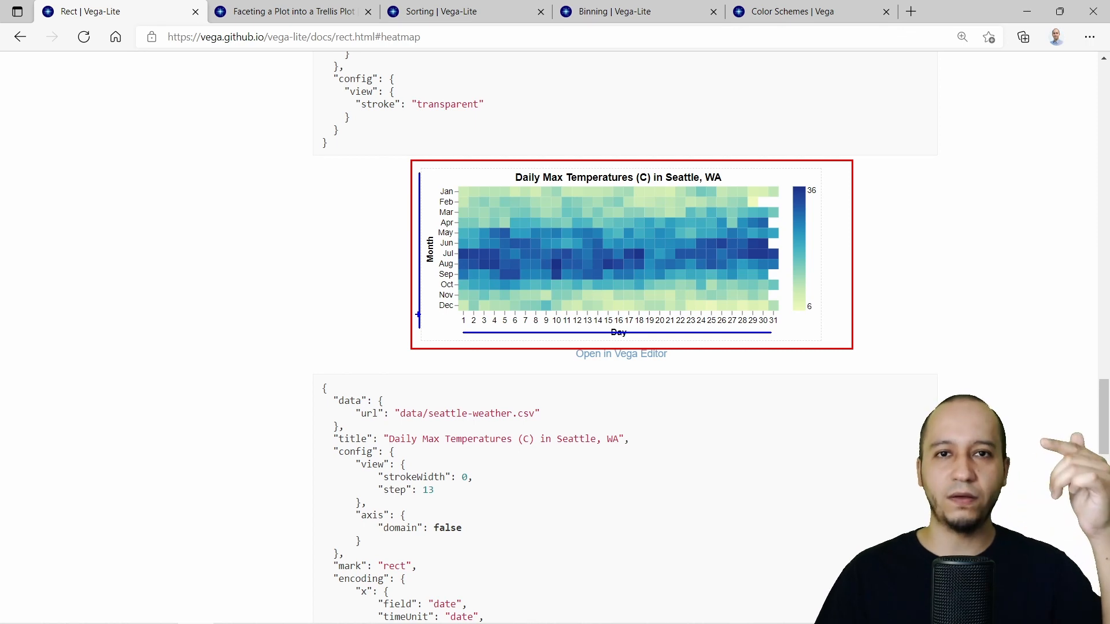
pyautogui.press('Escape')
pyautogui.scroll(-3, 863, 278)
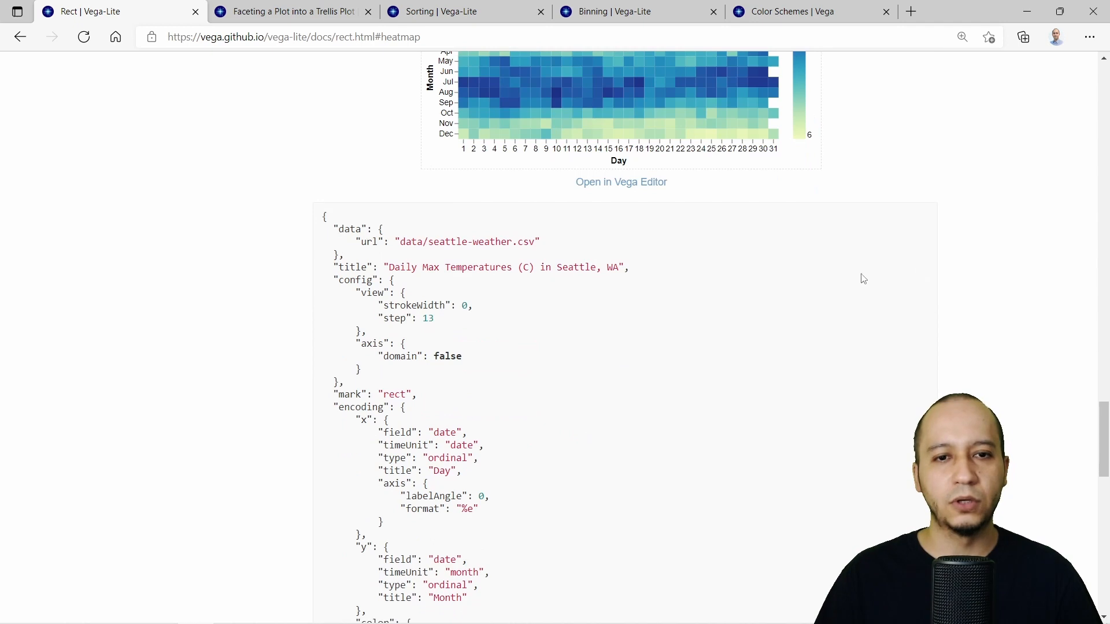
pyautogui.scroll(-3, 611, 345)
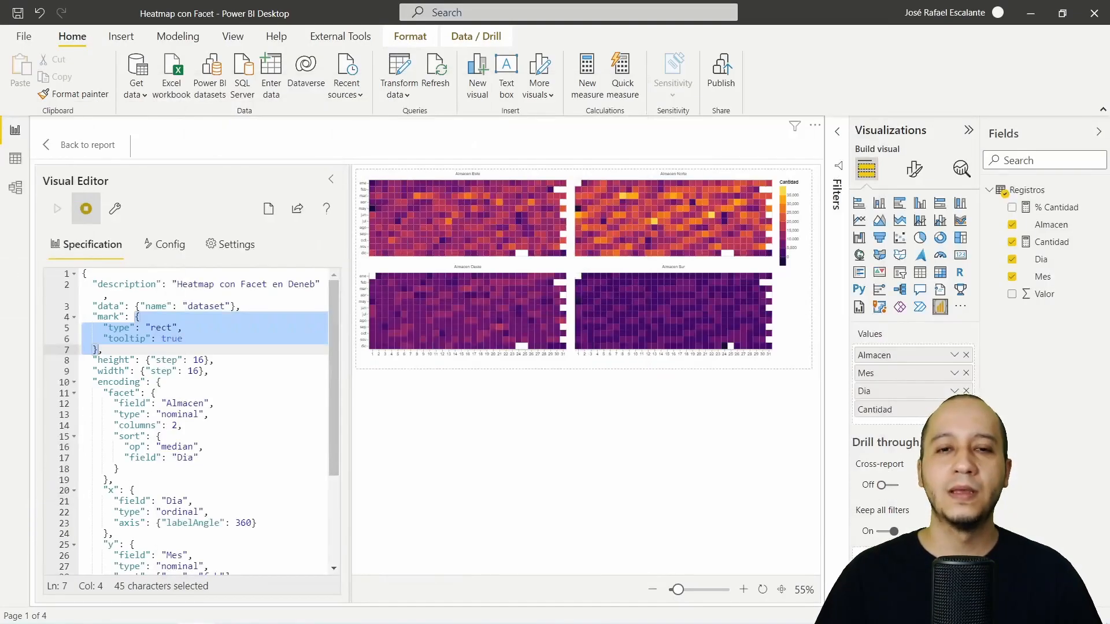
# Step: Switch back to Power BI and review the specification's mark block, height and width steps, and the start of encoding and facet
pyautogui.click(171, 341)
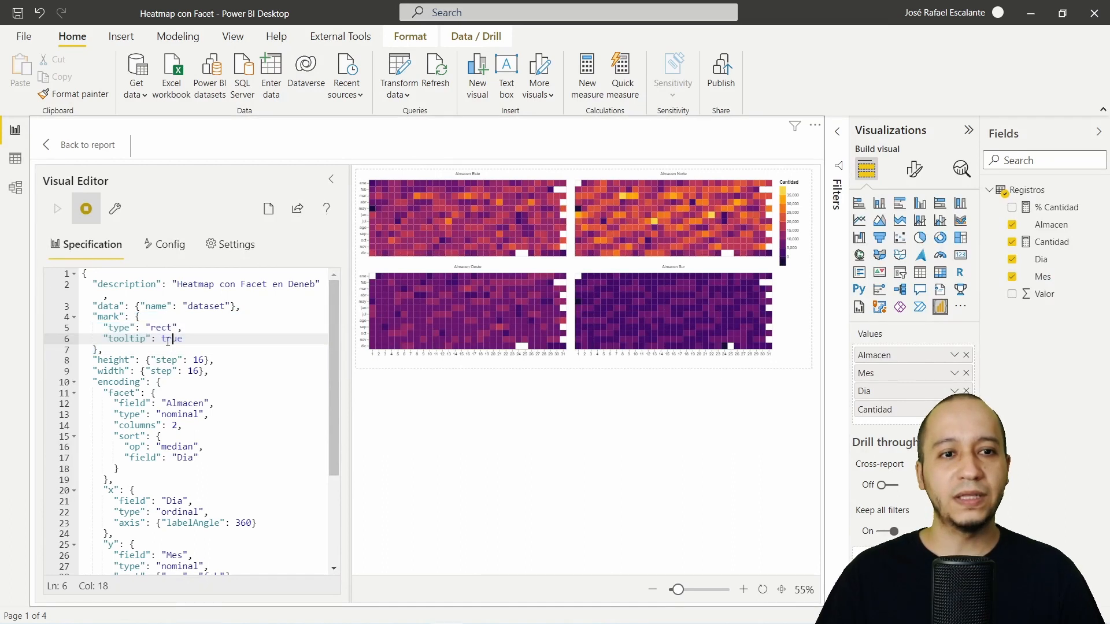
pyautogui.doubleClick(99, 350)
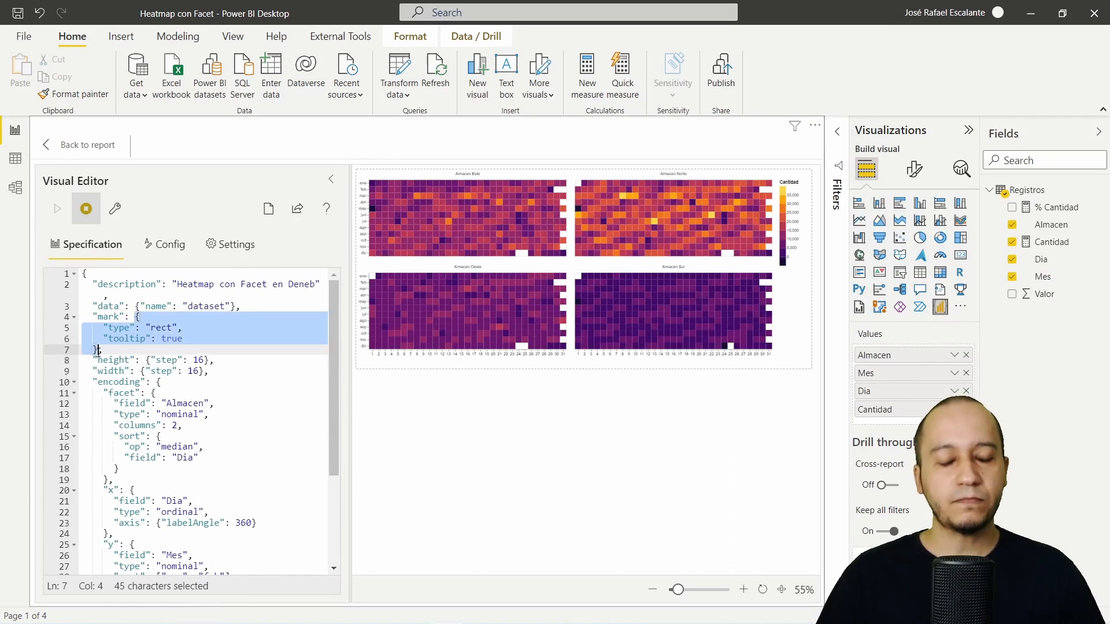
pyautogui.moveTo(214, 371); pyautogui.dragTo(82, 360)
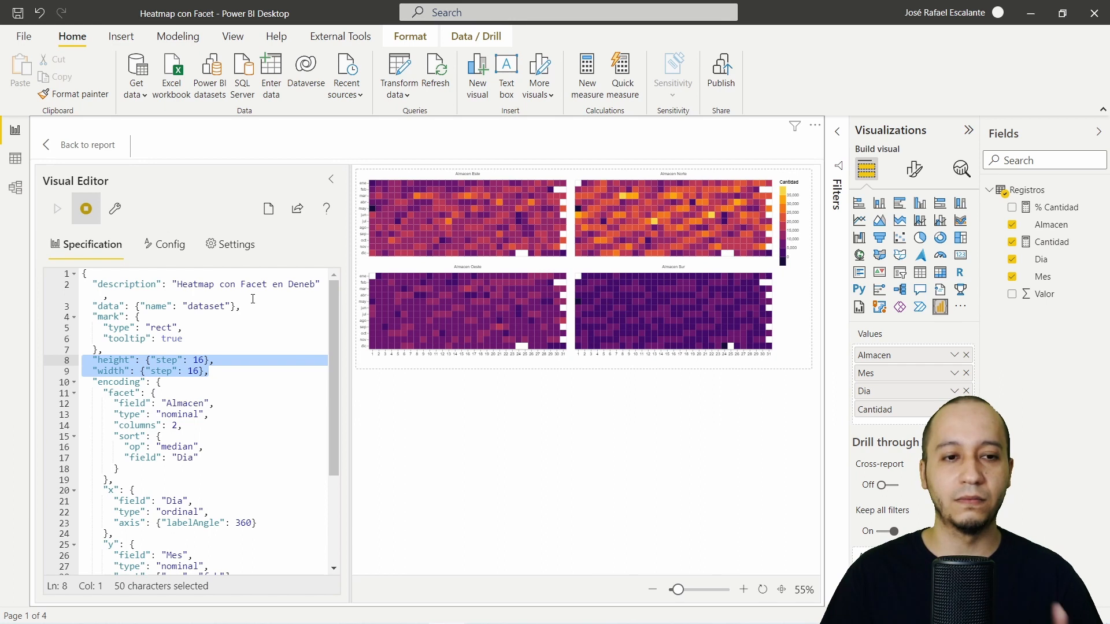
pyautogui.click(169, 381)
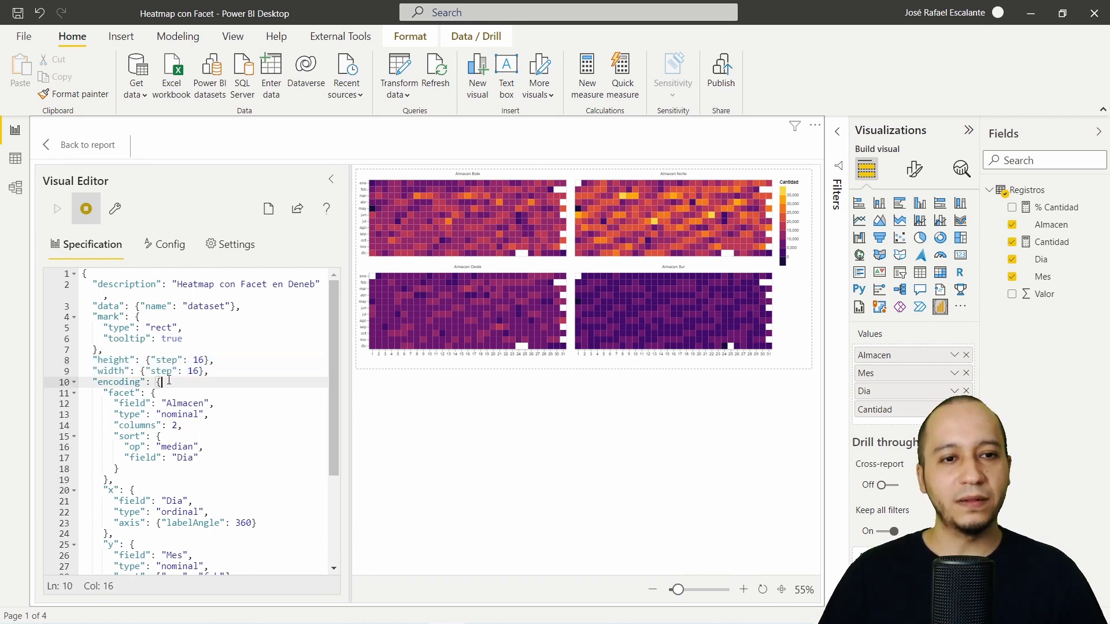
pyautogui.moveTo(86, 383); pyautogui.dragTo(167, 381)
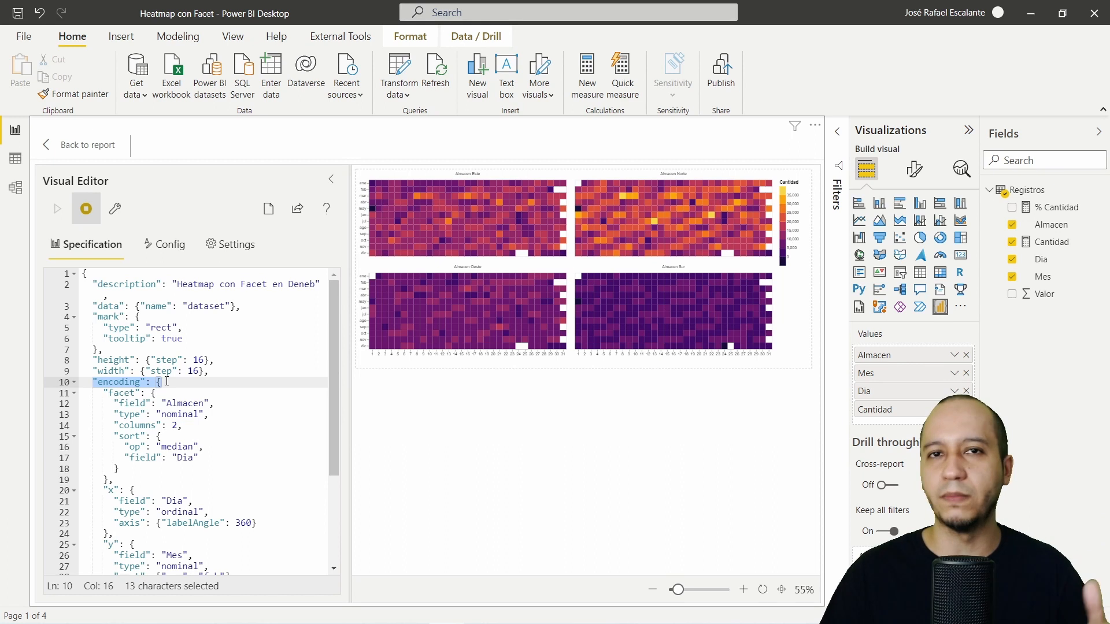
pyautogui.click(150, 391)
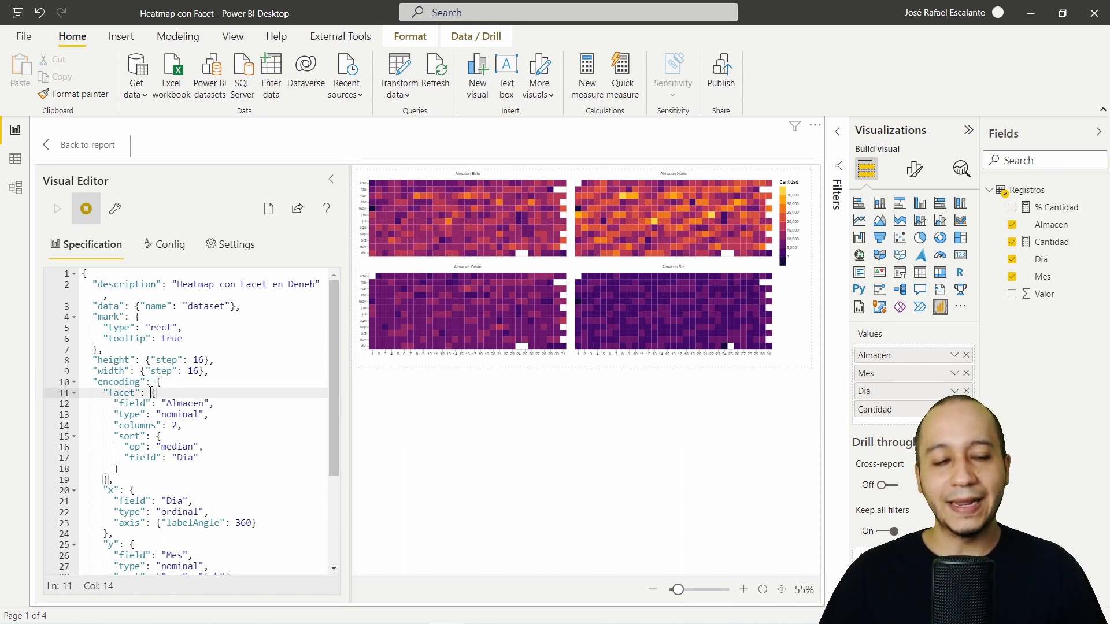
# Step: Review the "facet" block, switch to the browser and read the introduction of Vega-Lite's "Faceting a Plot into a Trellis Plot" page
pyautogui.click(109, 479)
pyautogui.hotkey('ctrl', 'shift', 'p')
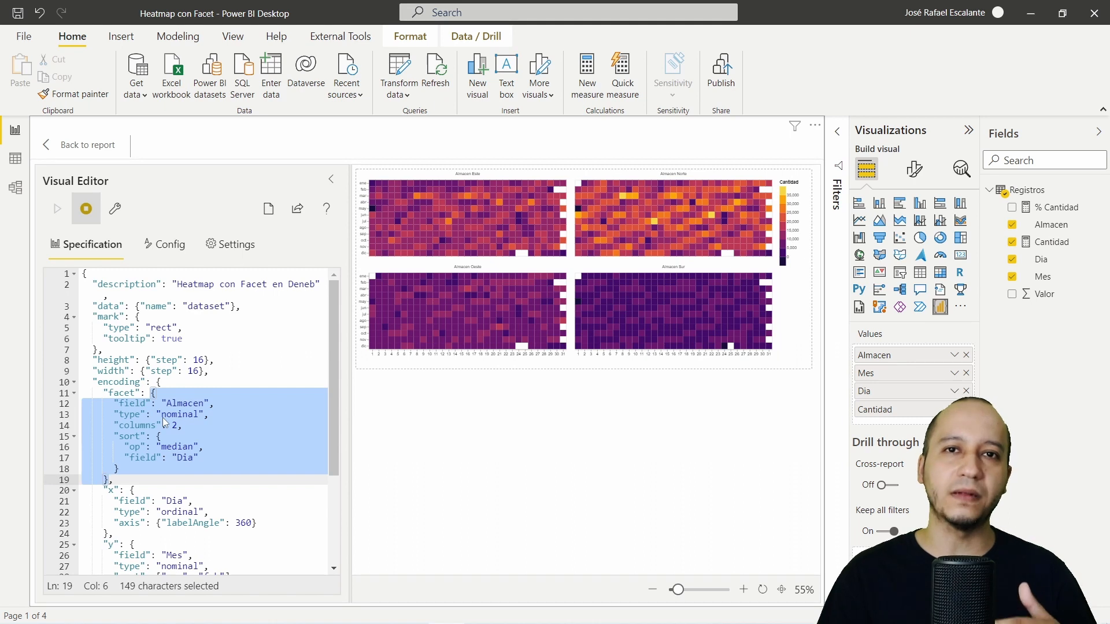
pyautogui.moveTo(0, 57); pyautogui.dragTo(621, 57)
pyautogui.click(667, 56)
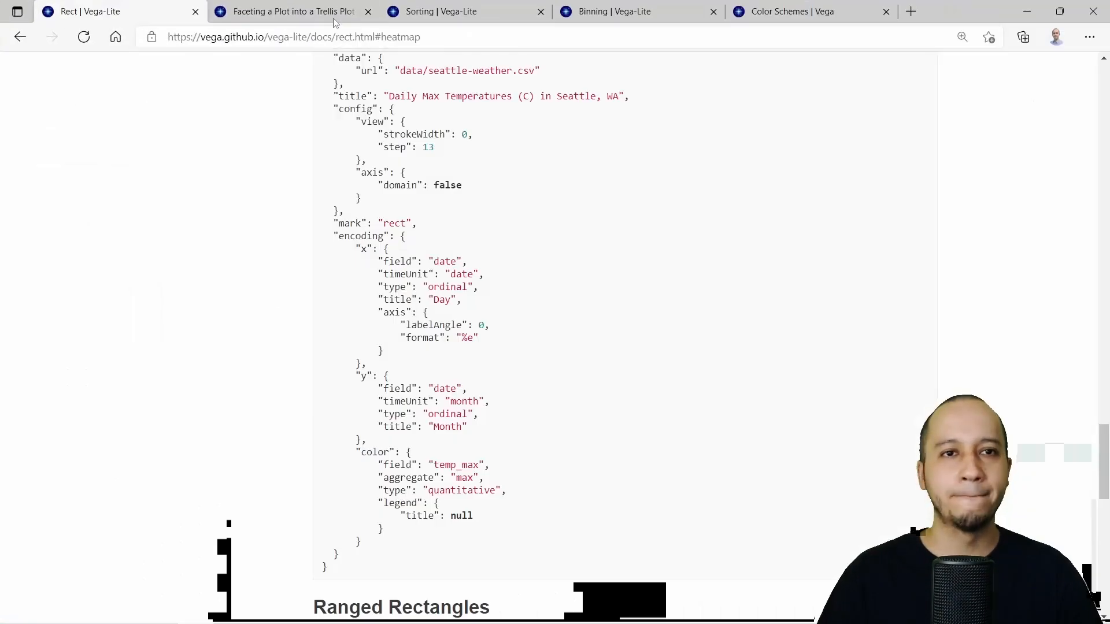
pyautogui.click(343, 22)
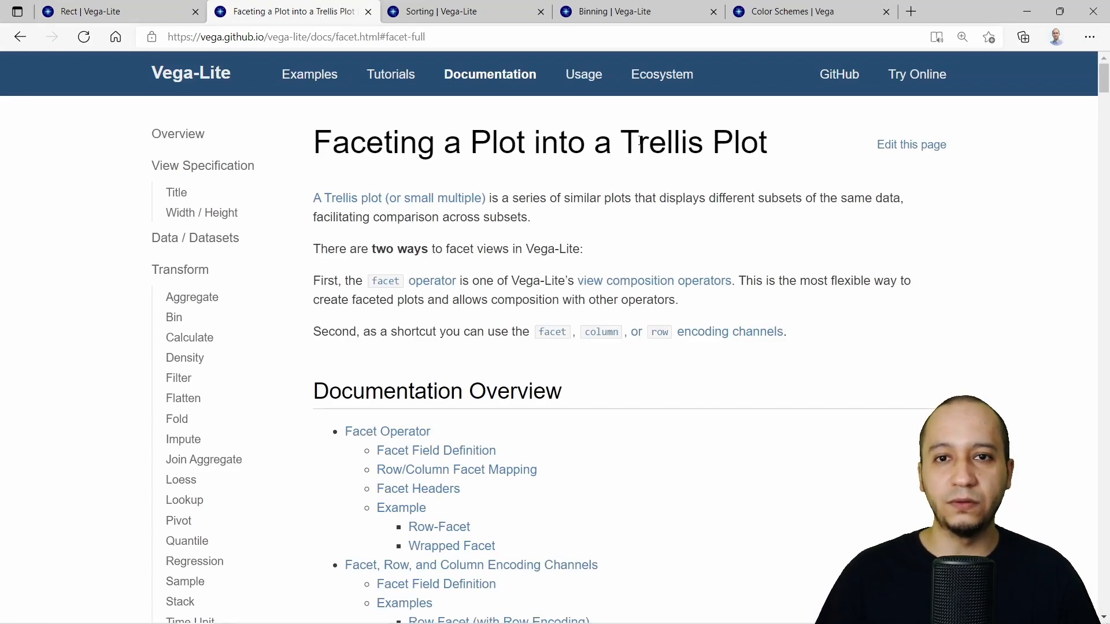
pyautogui.doubleClick(794, 209)
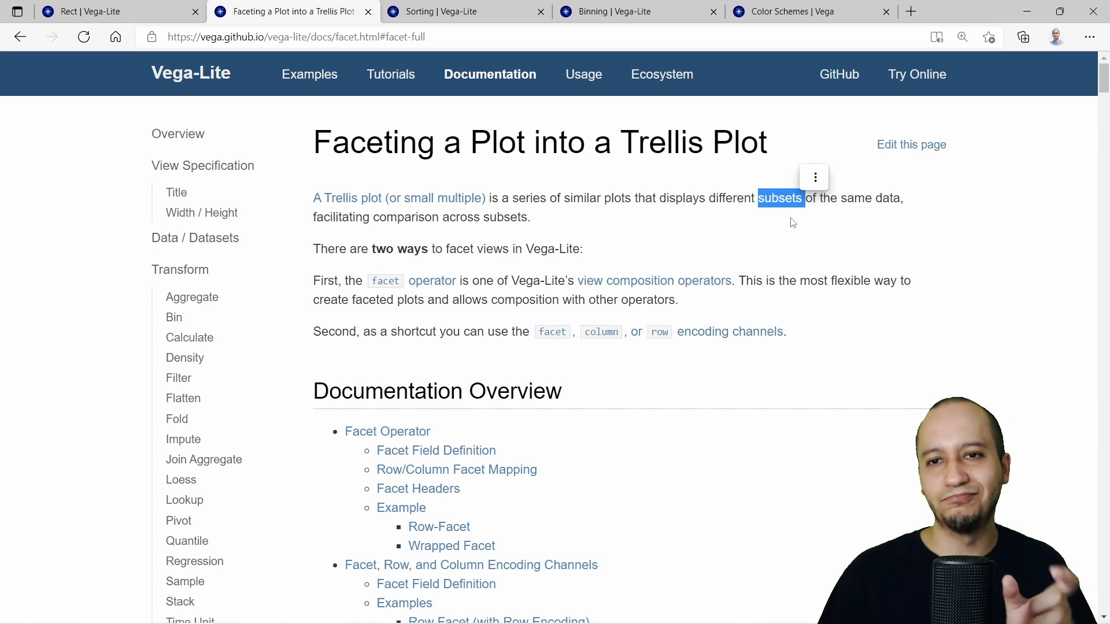
pyautogui.click(792, 222)
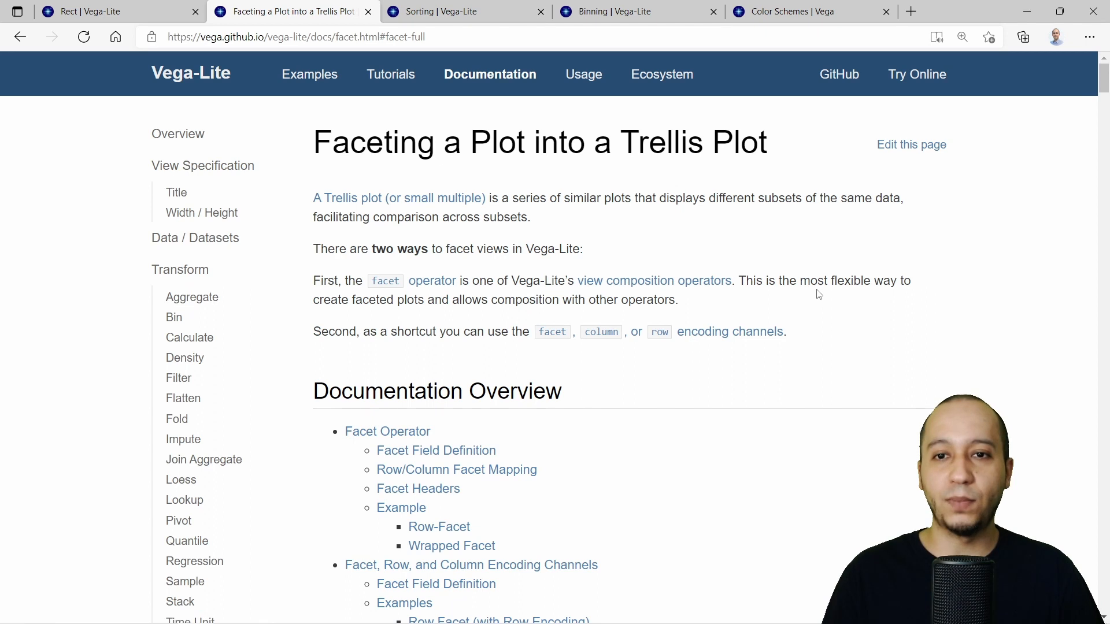
# Step: Read the note above the Wrapped Facet example on the facet operator's composition and its scale, axis and legend customization
pyautogui.scroll(-2, 810, 307)
pyautogui.scroll(-5, 636, 359)
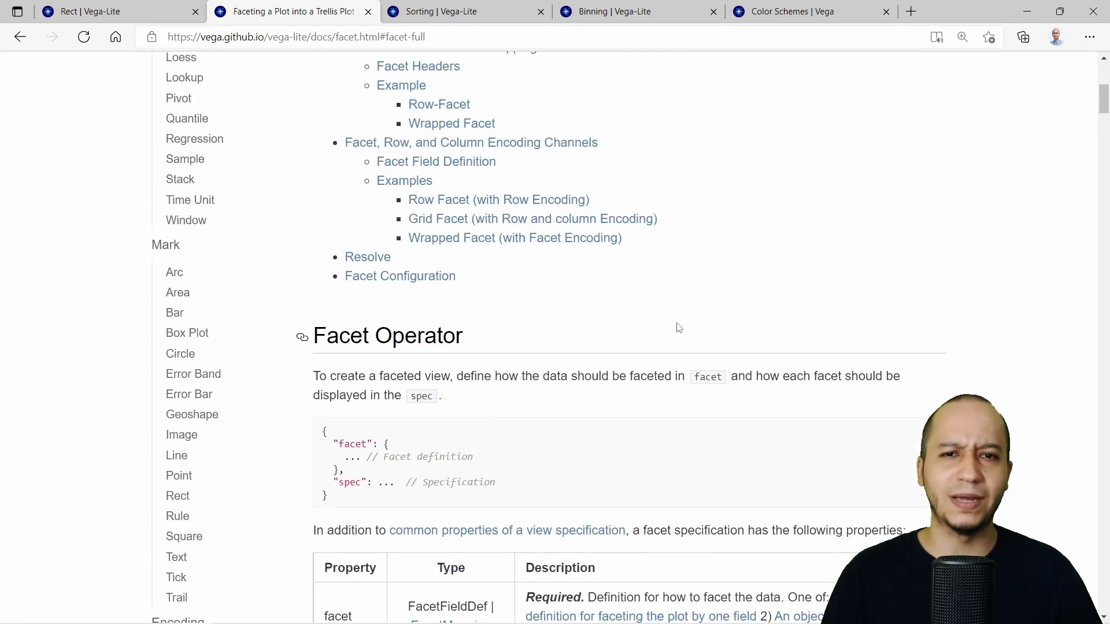
pyautogui.click(466, 125)
pyautogui.scroll(3, 243, 200)
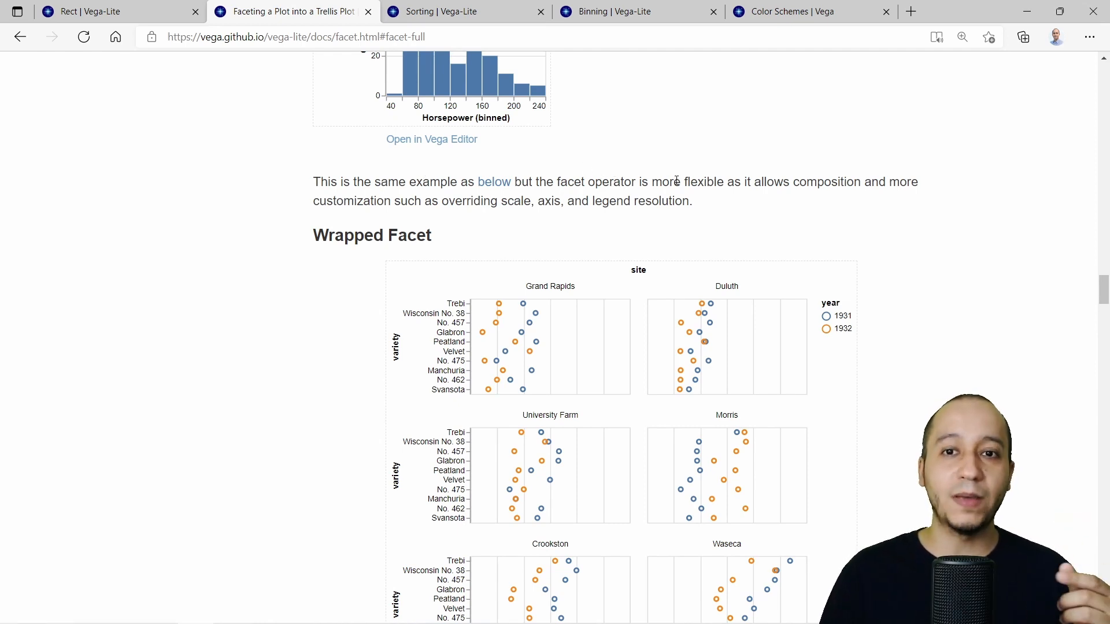
pyautogui.doubleClick(821, 183)
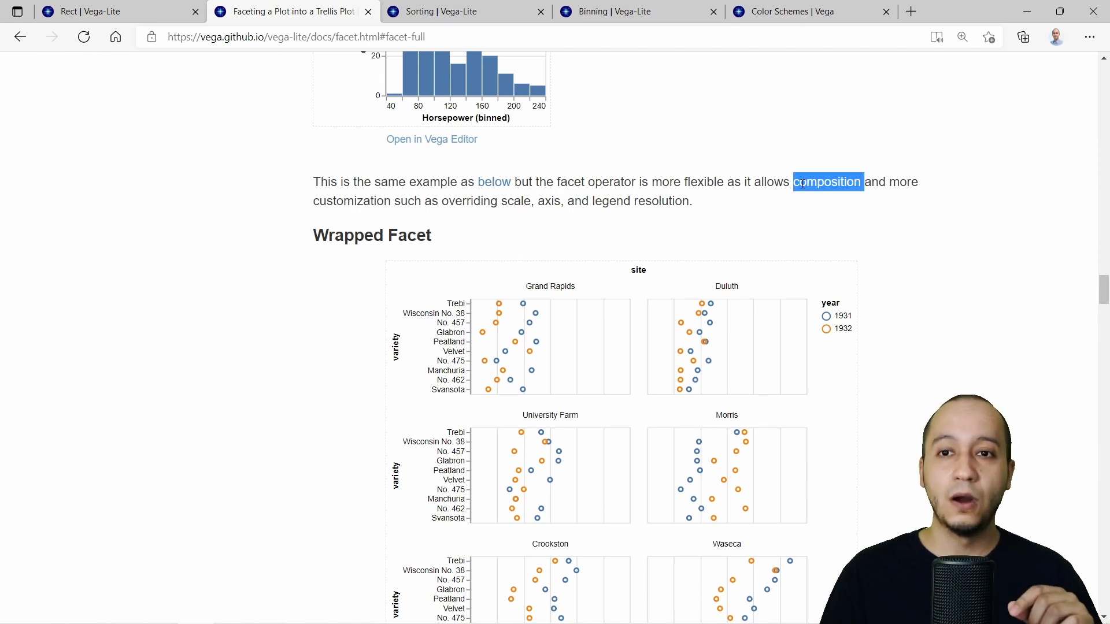
pyautogui.click(373, 194)
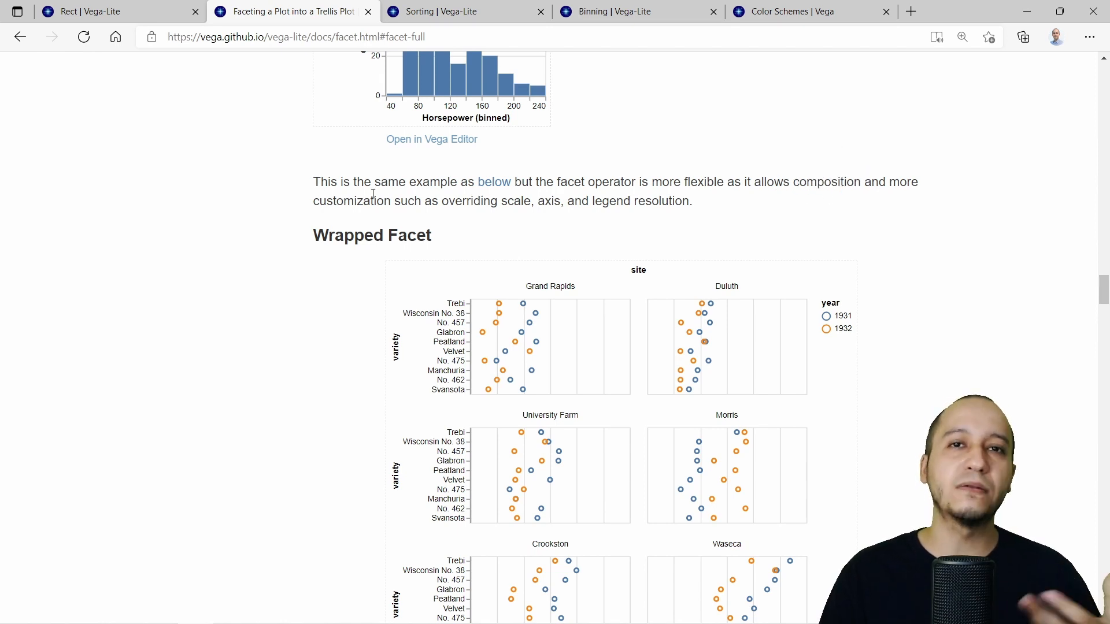
pyautogui.moveTo(440, 201); pyautogui.dragTo(531, 211)
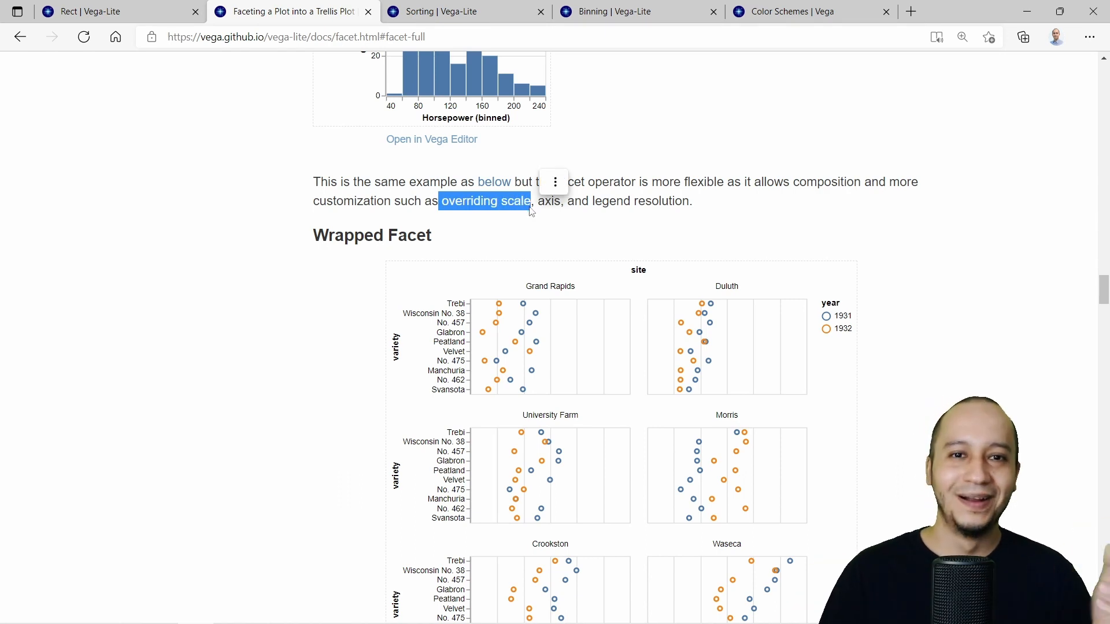
pyautogui.doubleClick(549, 202)
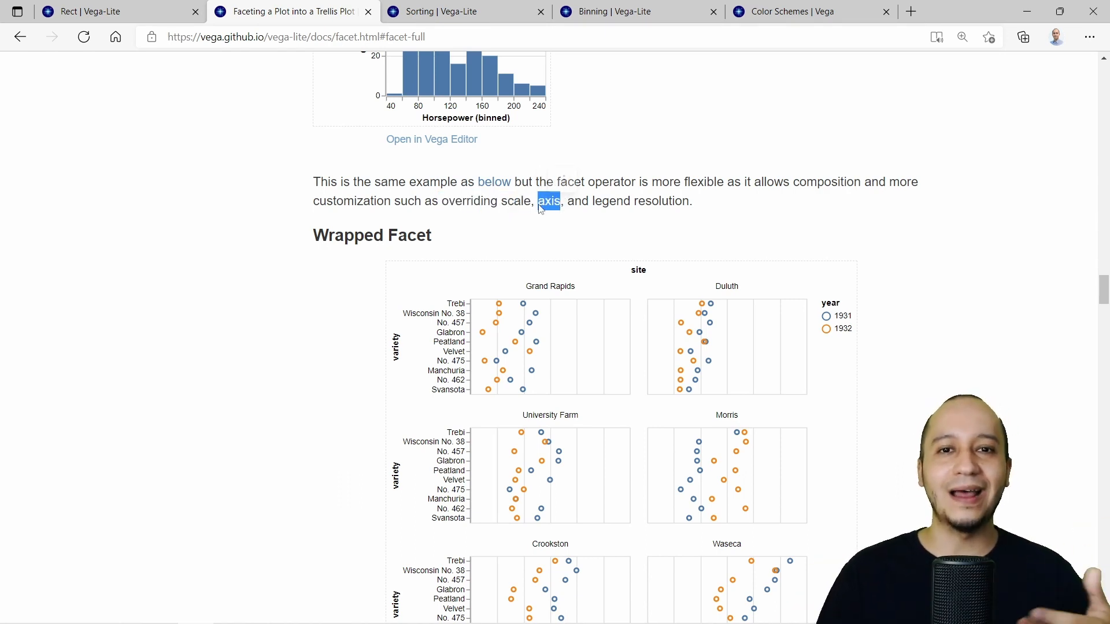
pyautogui.click(607, 203)
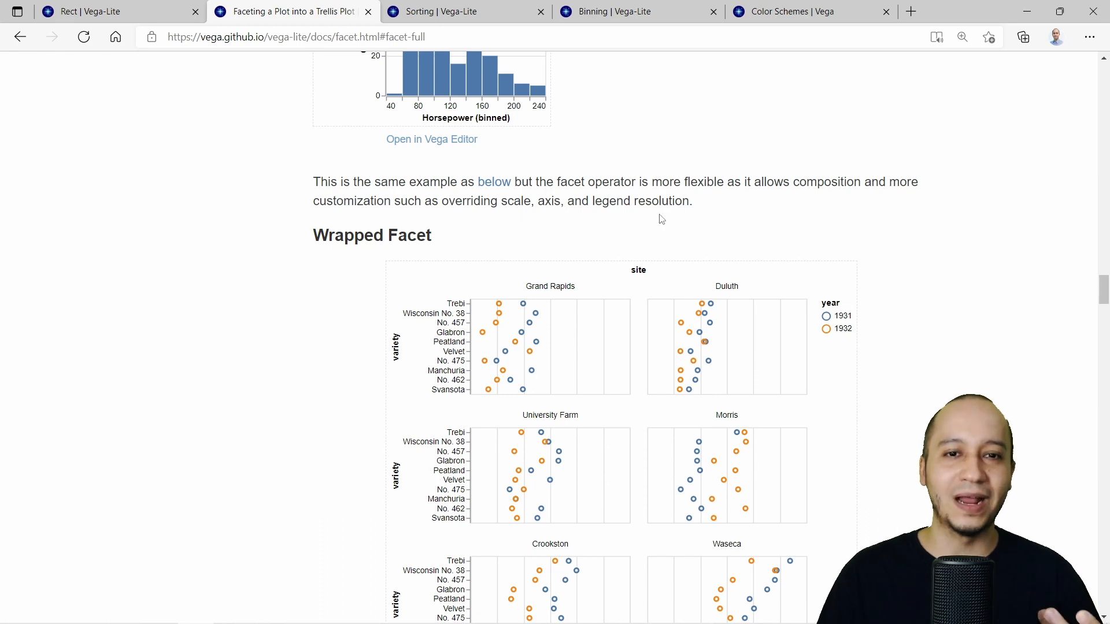
# Step: Examine the Wrapped Facet example's code, focusing on the field, type, columns and sort settings in its facet encoding
pyautogui.scroll(-3, 653, 214)
pyautogui.scroll(-9, 354, 255)
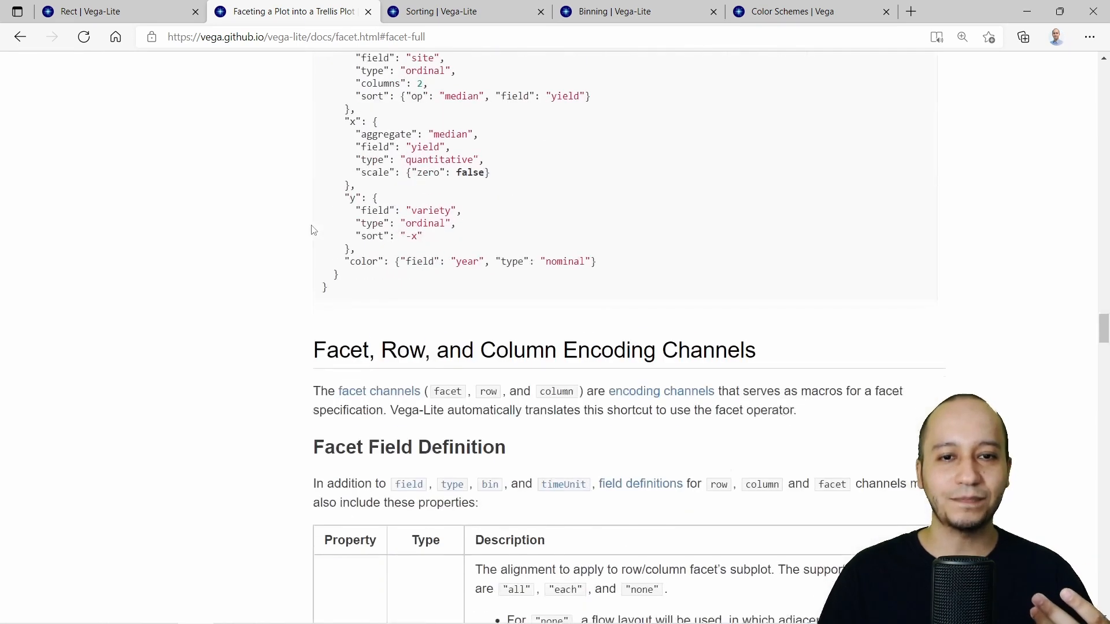
pyautogui.scroll(3, 310, 227)
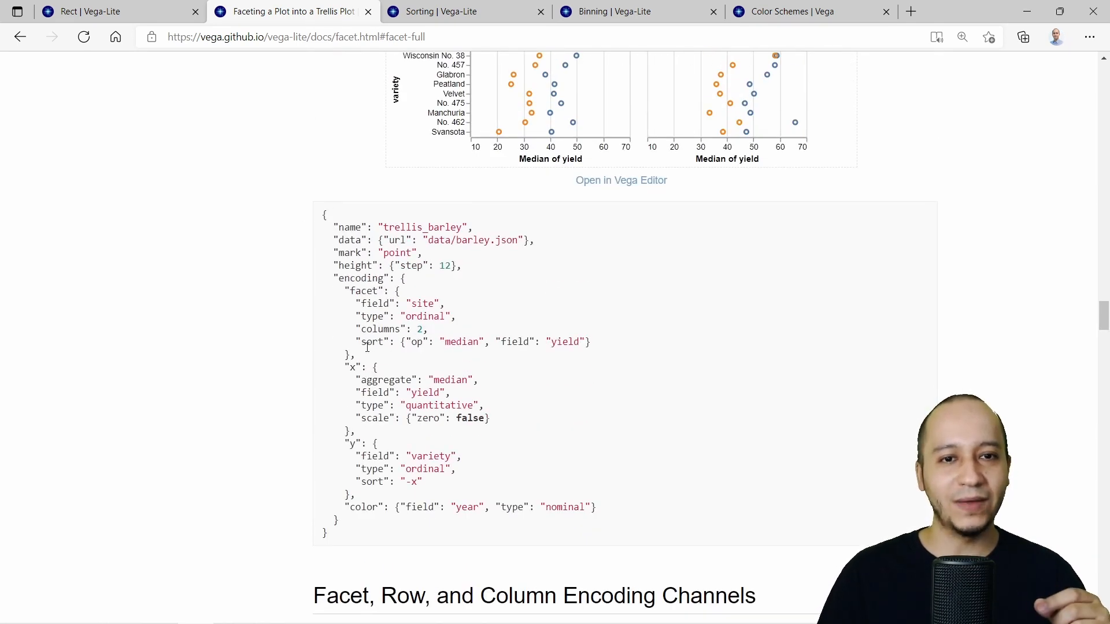
pyautogui.moveTo(351, 355); pyautogui.dragTo(319, 286)
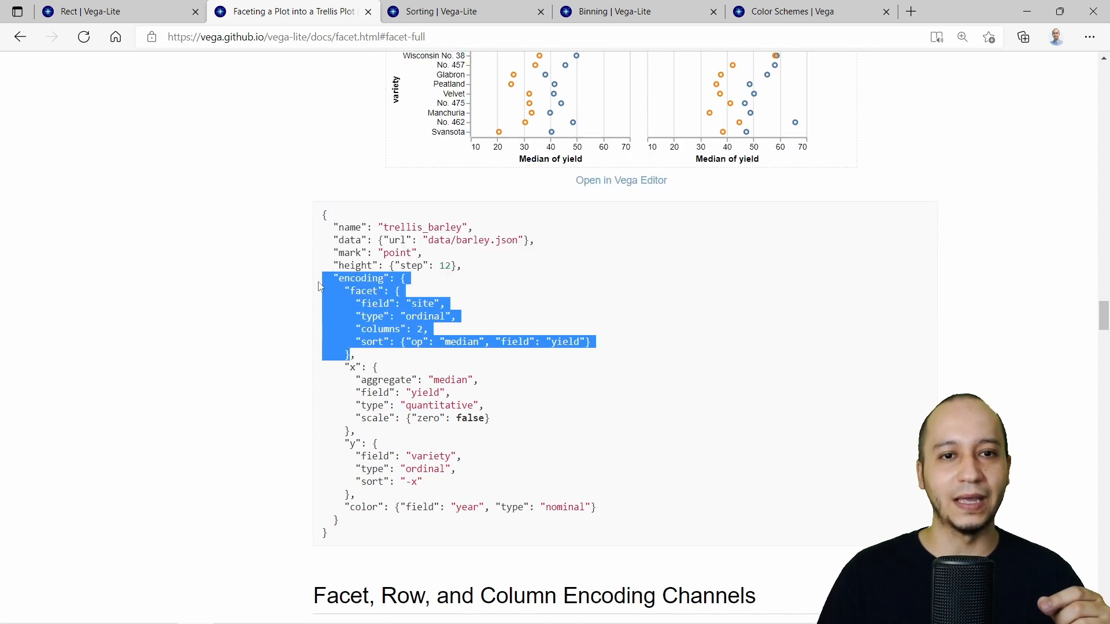
pyautogui.click(317, 264)
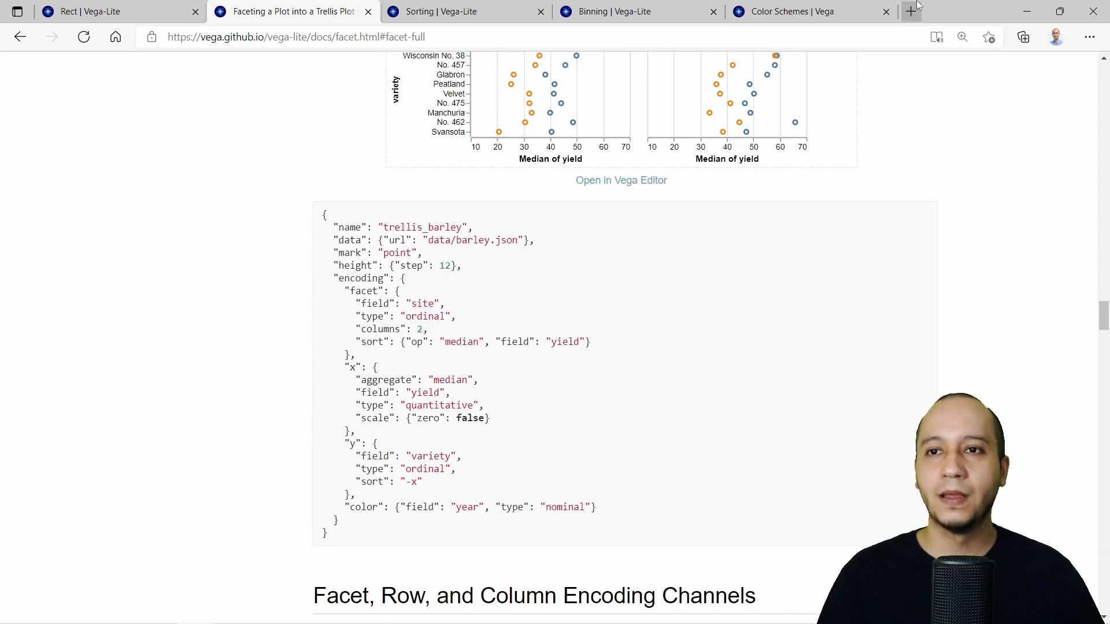
# Step: Switch back to Power BI and enlarge the heatmap preview to 90%
pyautogui.click(1026, 11)
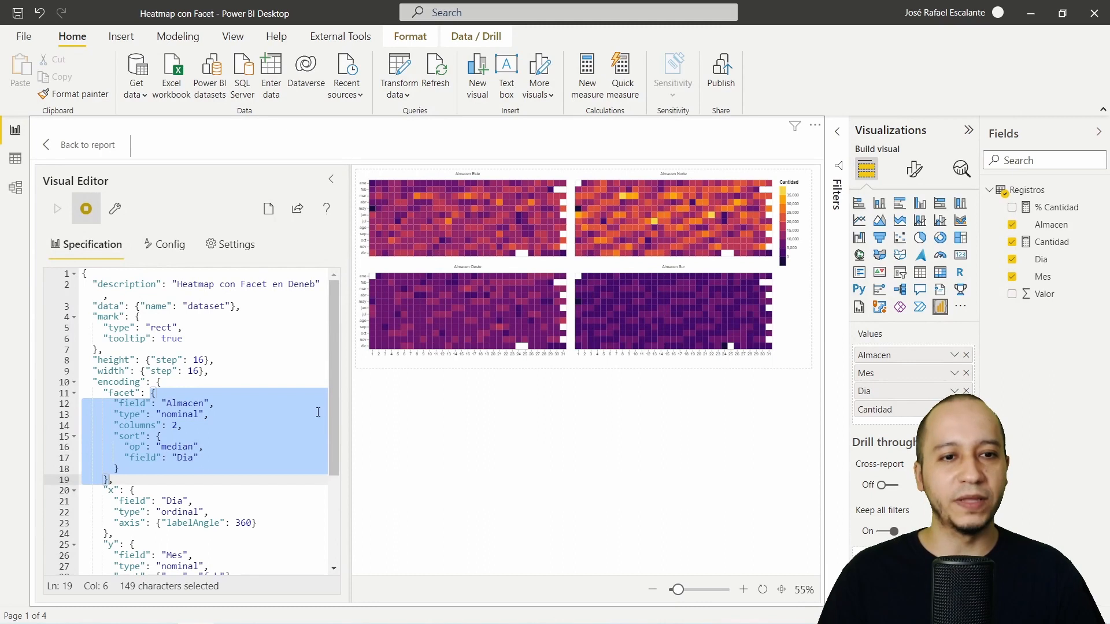
pyautogui.click(250, 448)
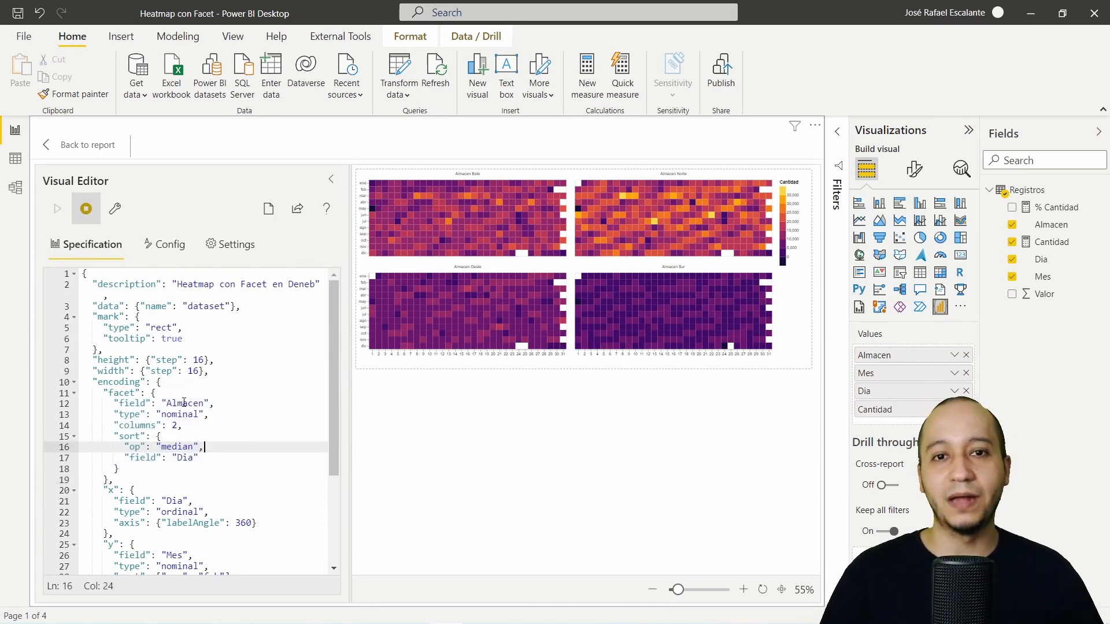
pyautogui.click(693, 594)
pyautogui.click(684, 595)
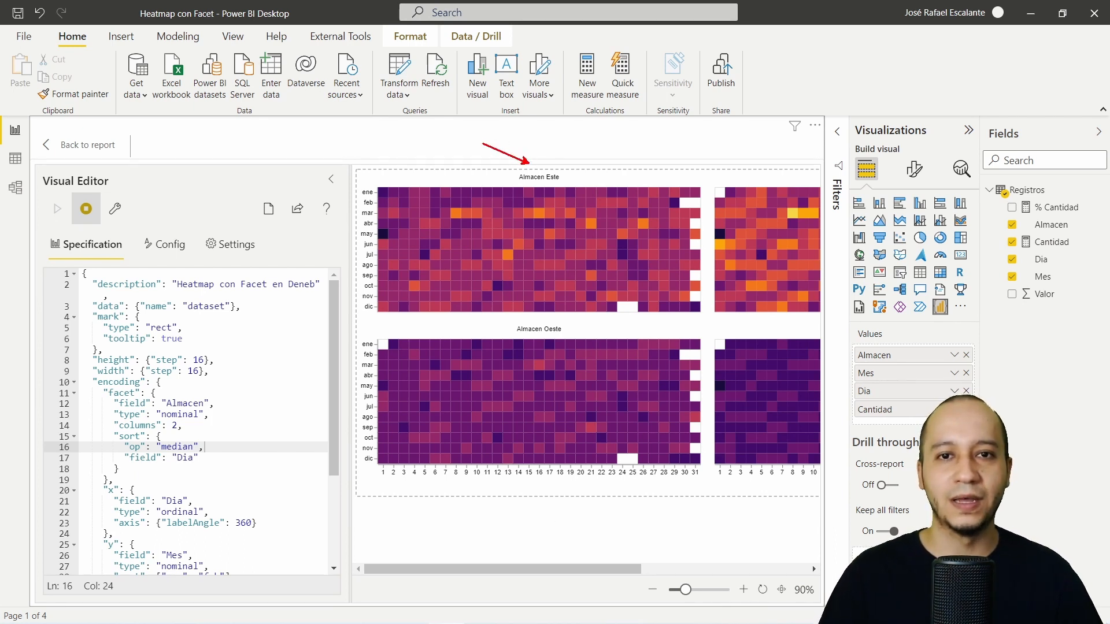
# Step: Mark the "Almacen Oeste" title with an arrow and box the facet's "field": "Almacen" line, then clear the screen annotations
pyautogui.moveTo(509, 319); pyautogui.dragTo(444, 310)
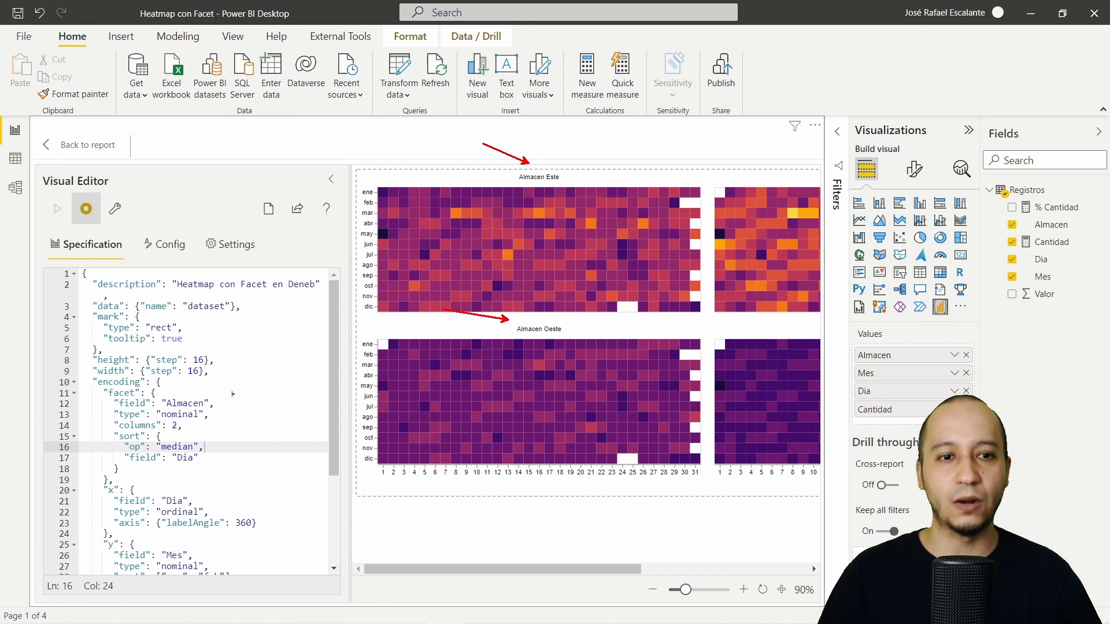
pyautogui.moveTo(110, 396); pyautogui.dragTo(217, 410)
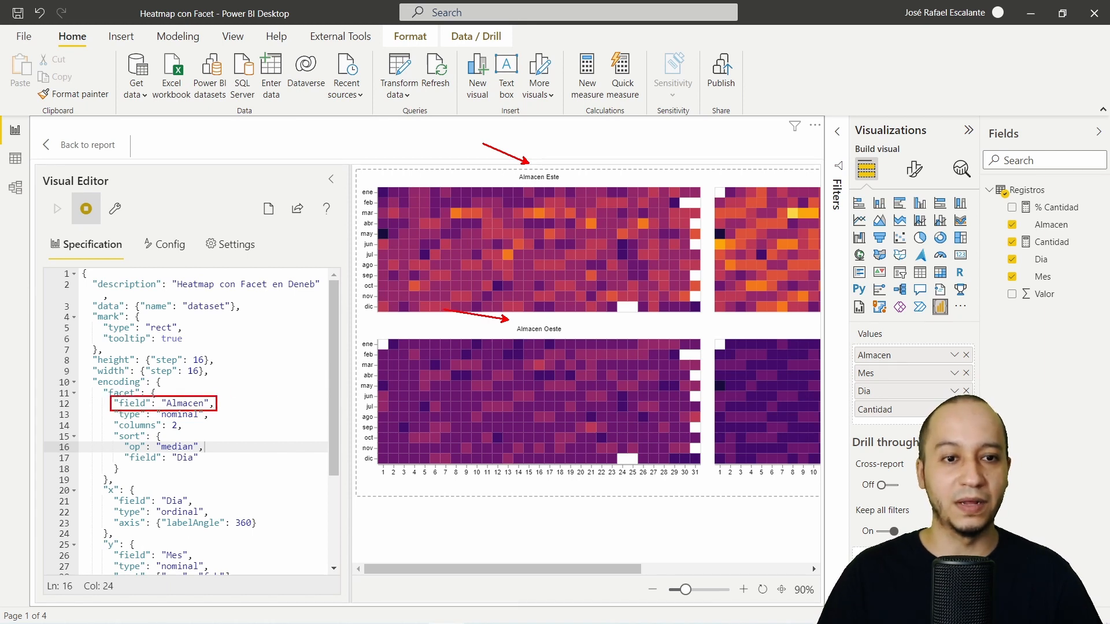
pyautogui.moveTo(852, 339); pyautogui.dragTo(804, 284)
pyautogui.press('Escape')
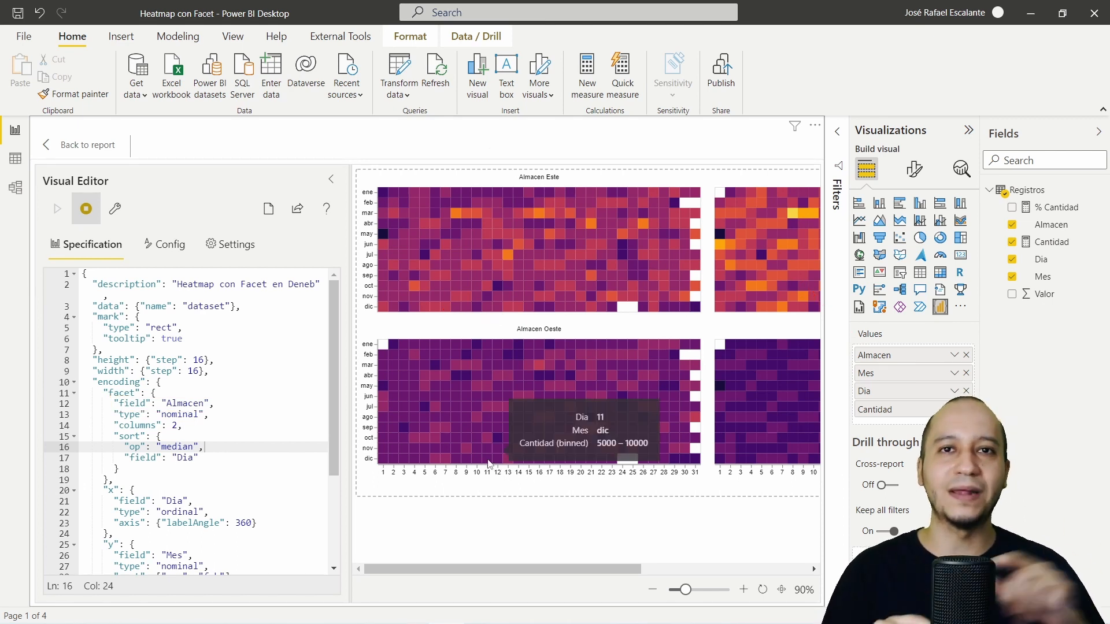
# Step: Try the facet with "columns" set to 1, view the stacked heatmaps, and restore the value 2
pyautogui.click(222, 412)
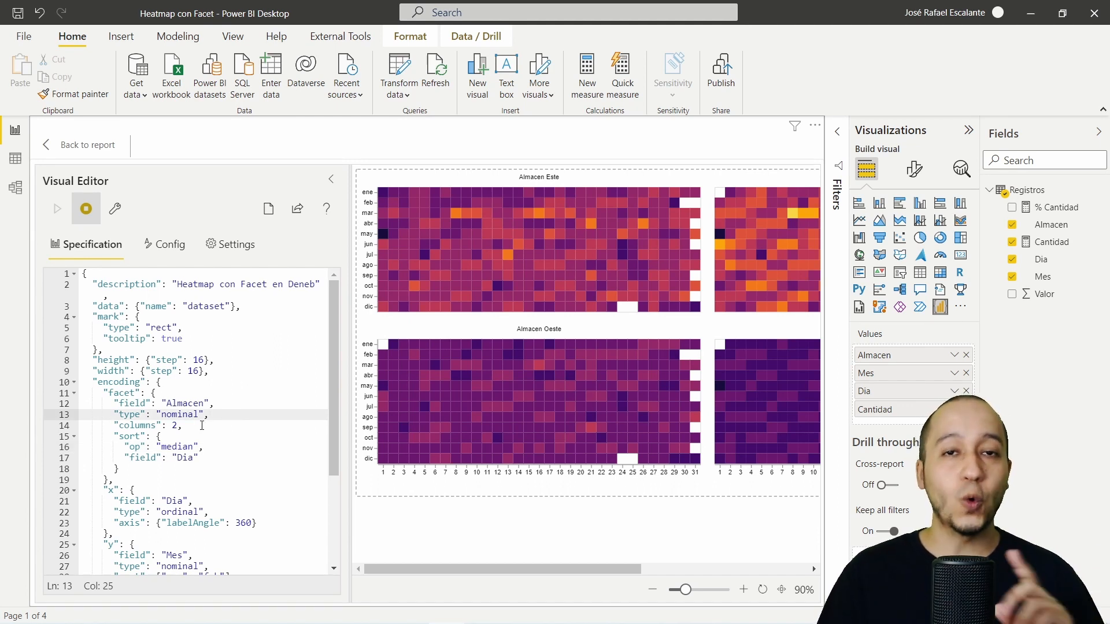
pyautogui.click(179, 426)
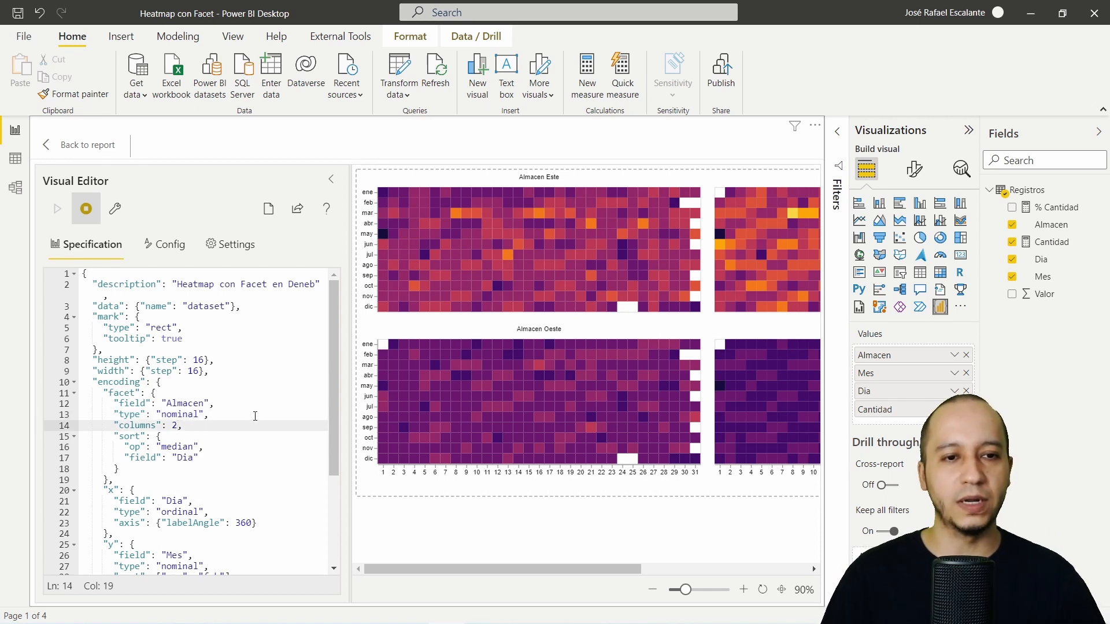
pyautogui.press('BackSpace')
pyautogui.write('1')
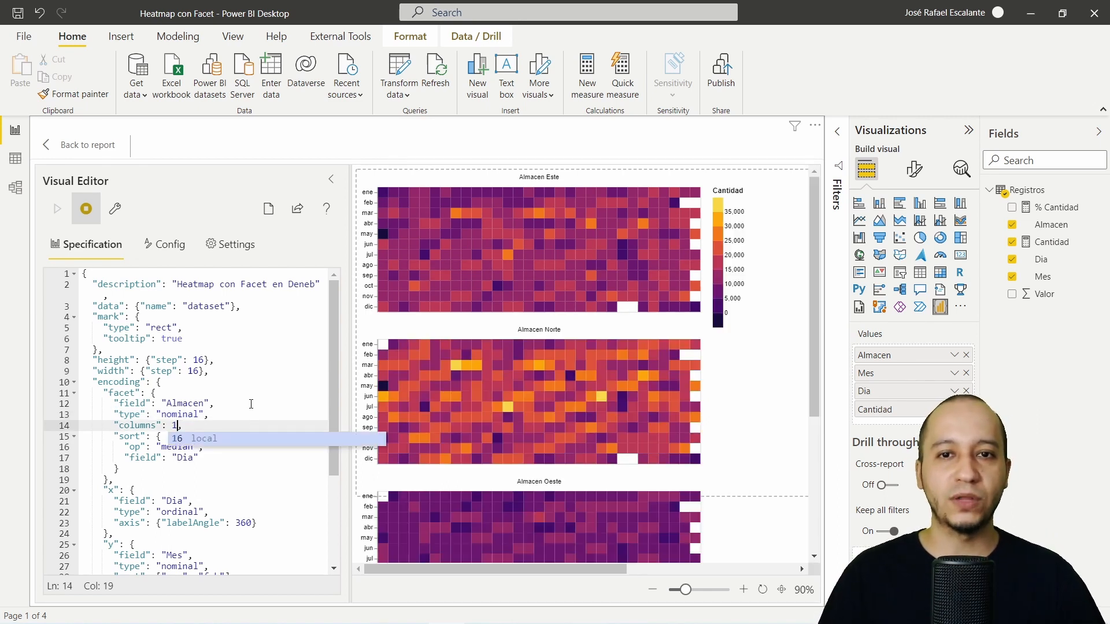
pyautogui.scroll(-4, 768, 367)
pyautogui.scroll(4, 748, 365)
pyautogui.press('BackSpace')
pyautogui.write('2')
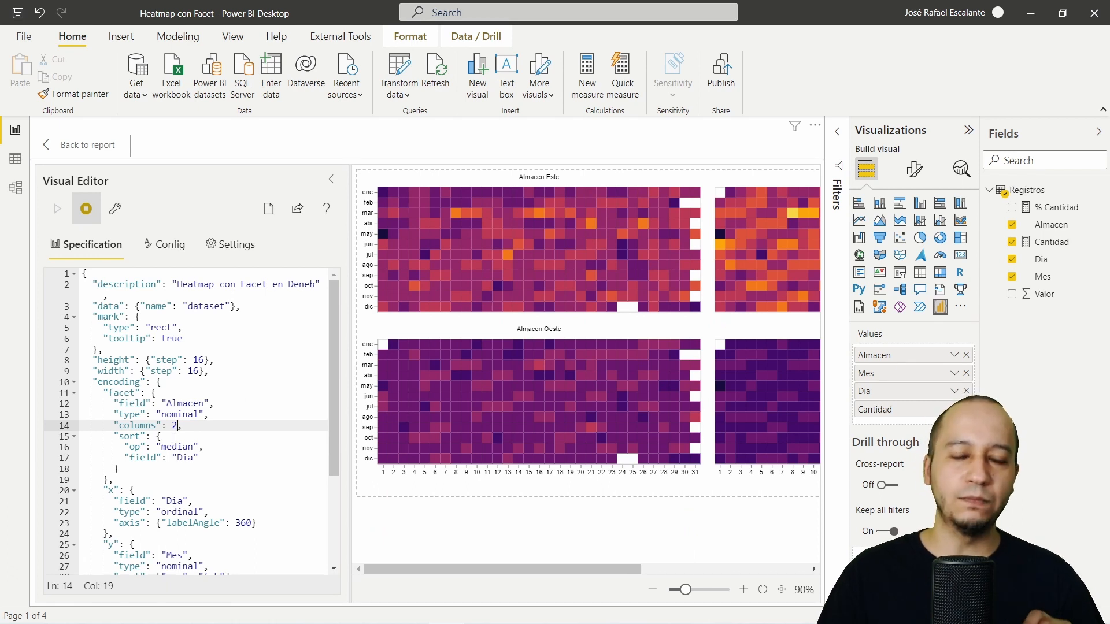
# Step: Review the facet sort's "op" line and return to the report page to view all four warehouse heatmaps
pyautogui.doubleClick(139, 449)
pyautogui.click(163, 448)
pyautogui.click(88, 144)
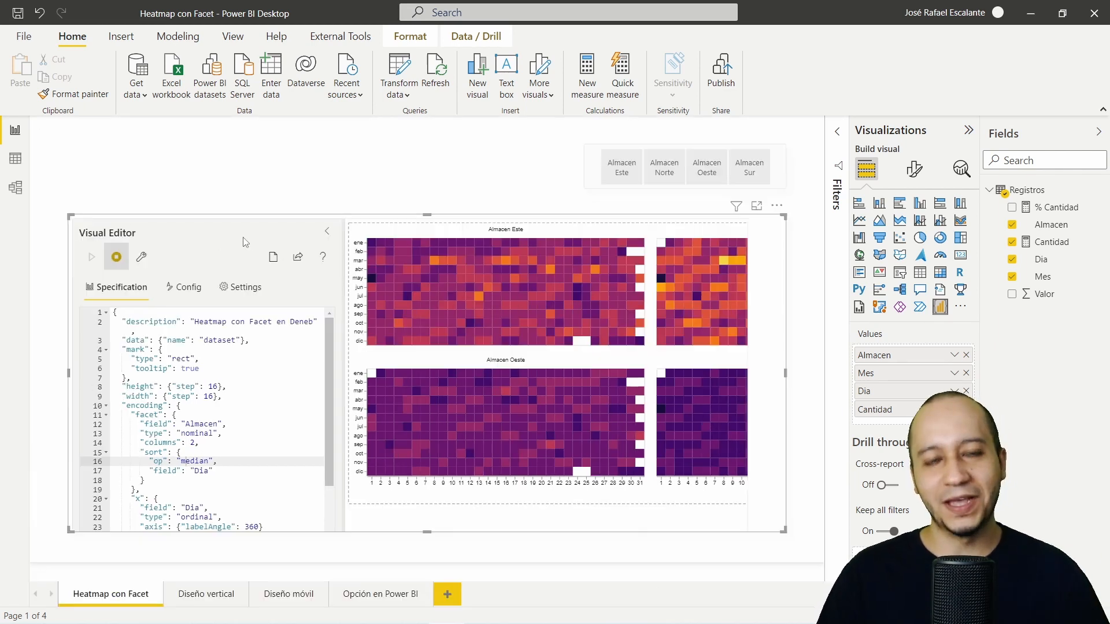
pyautogui.click(492, 185)
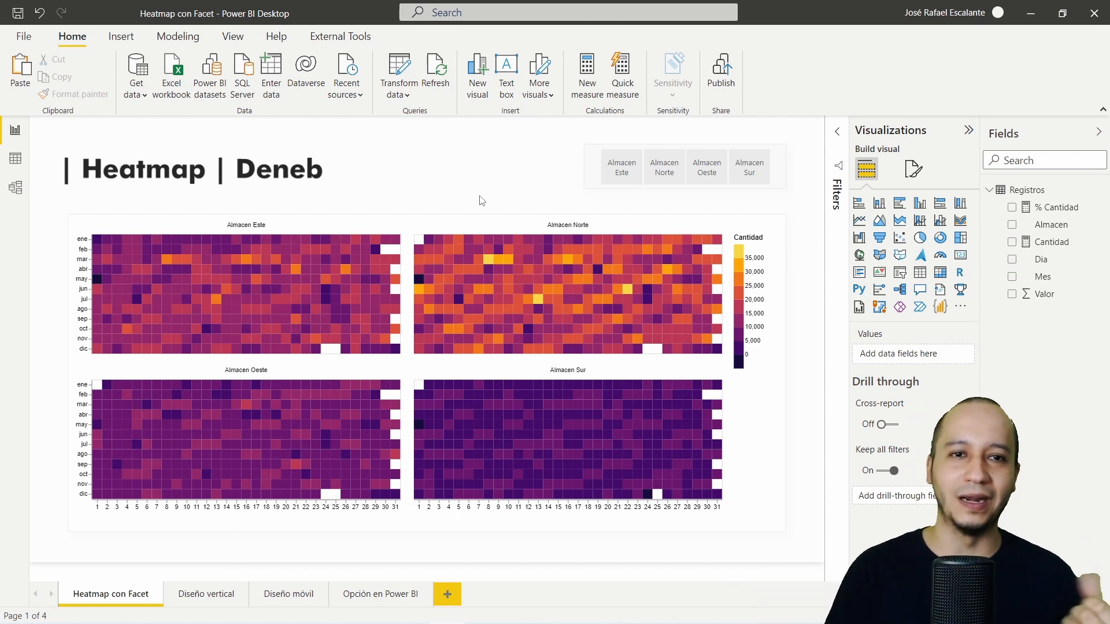
# Step: Reopen the heatmap visual for editing, remove the "sort" block and its leftover brace from "facet", and reformat the specification
pyautogui.click(777, 210)
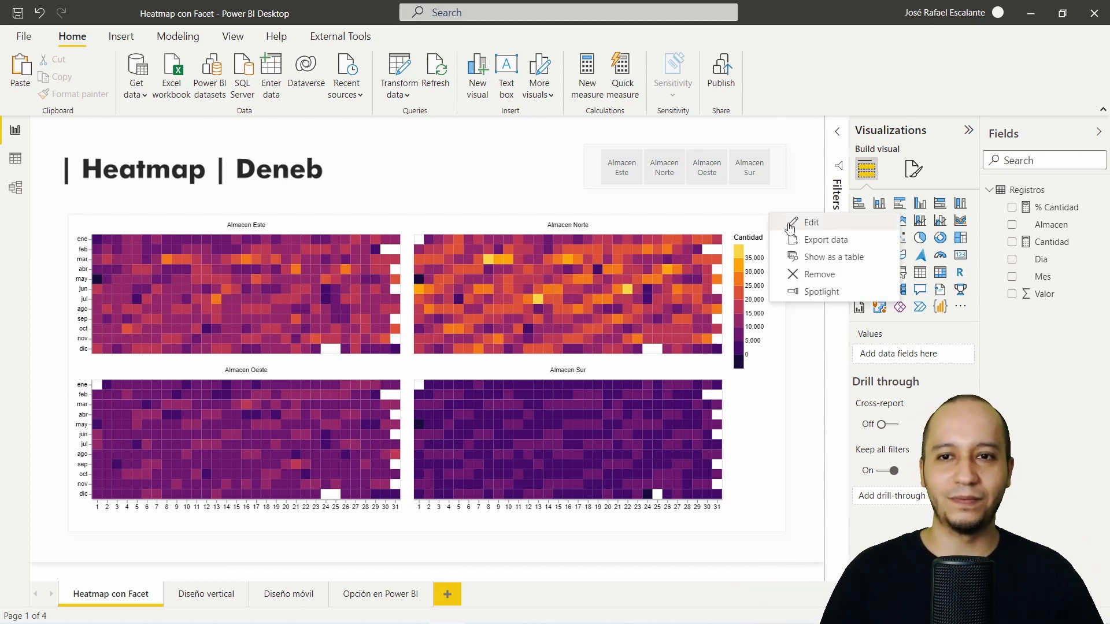
pyautogui.click(792, 225)
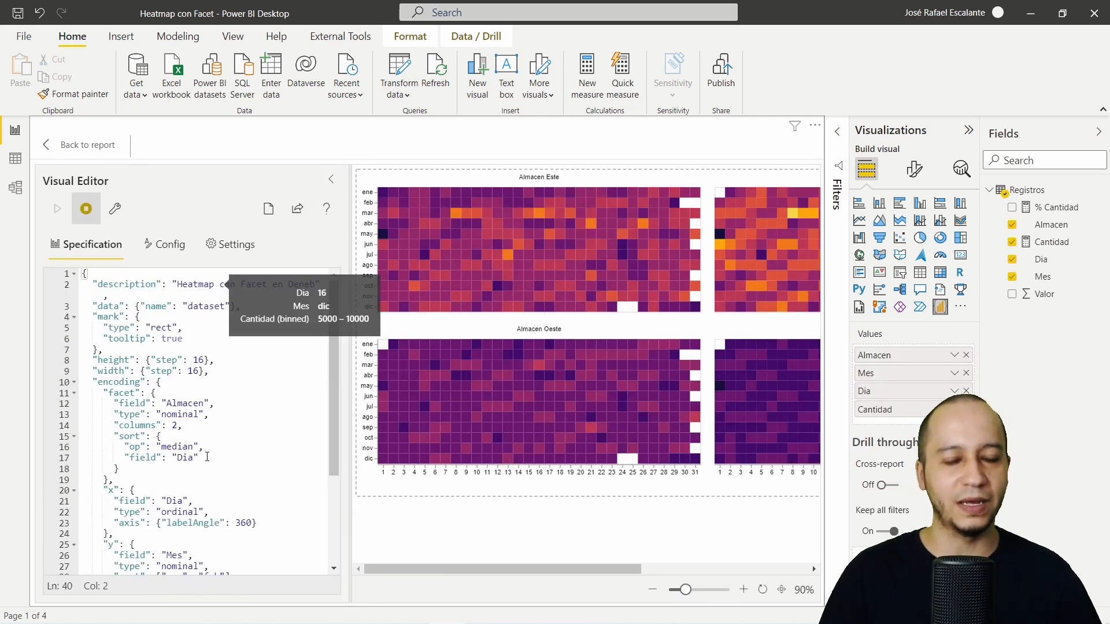
pyautogui.moveTo(211, 455); pyautogui.dragTo(216, 425)
pyautogui.hotkey('ctrl', 'c')
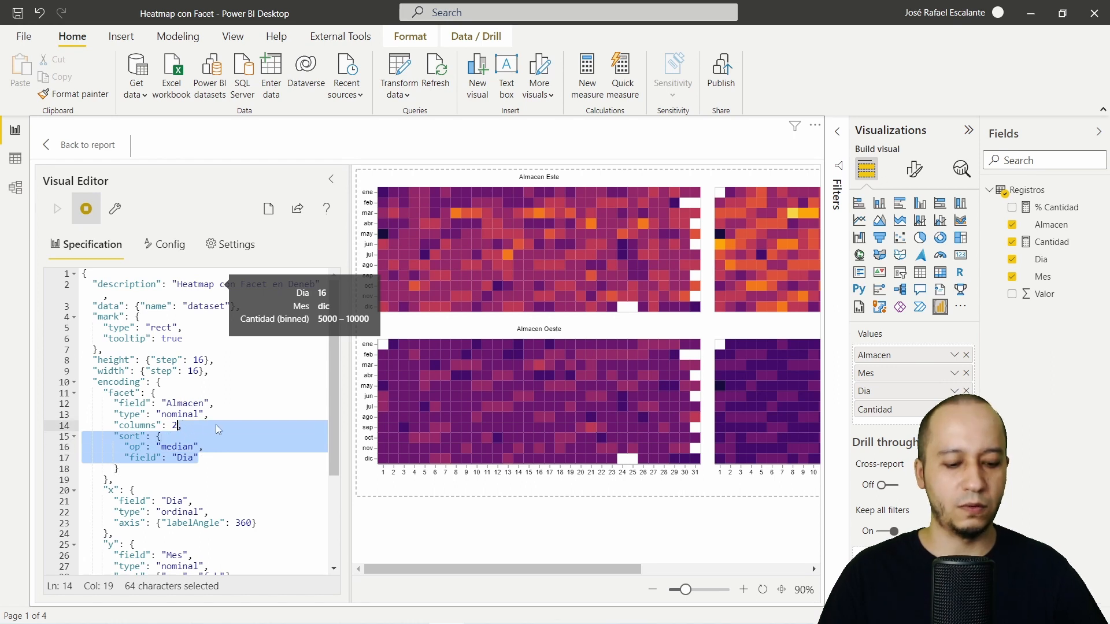
pyautogui.press('Delete')
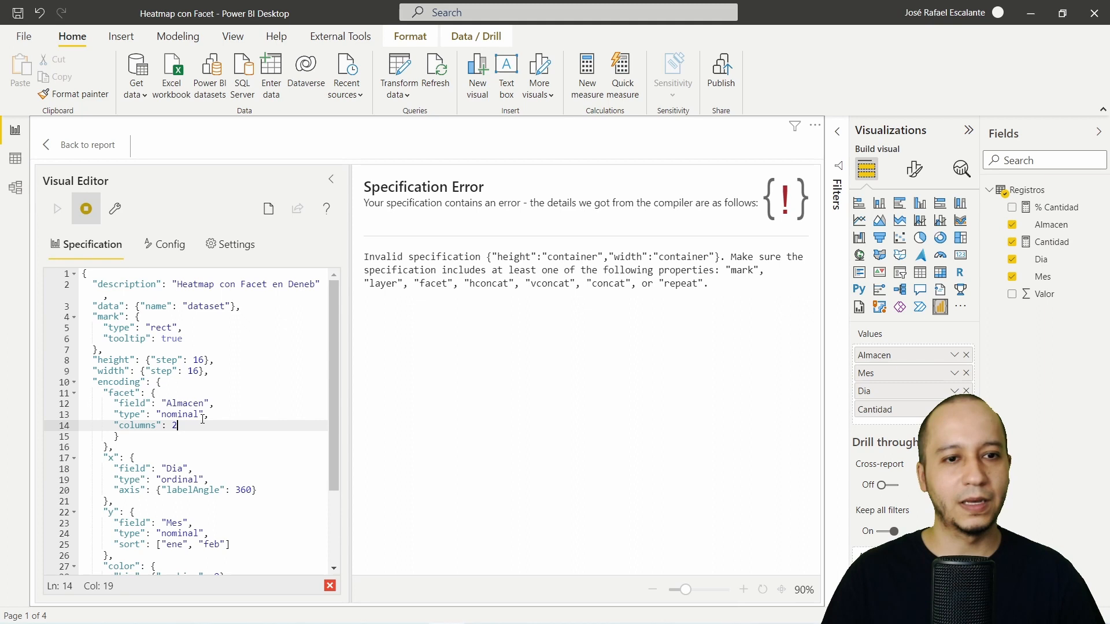
pyautogui.doubleClick(152, 438)
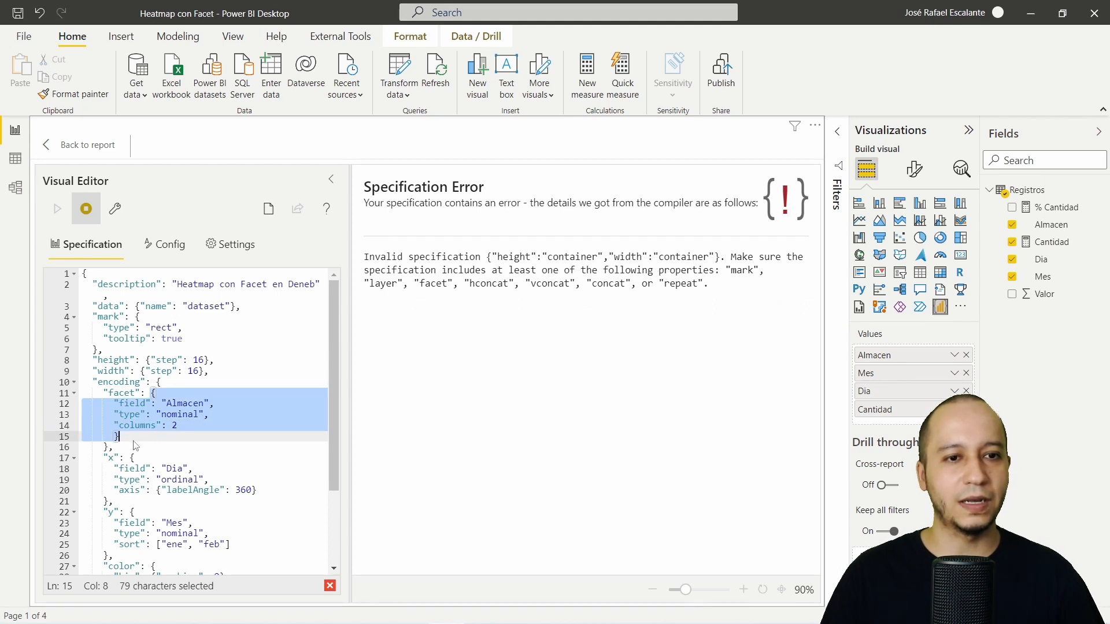
pyautogui.click(134, 441)
pyautogui.press('BackSpace')
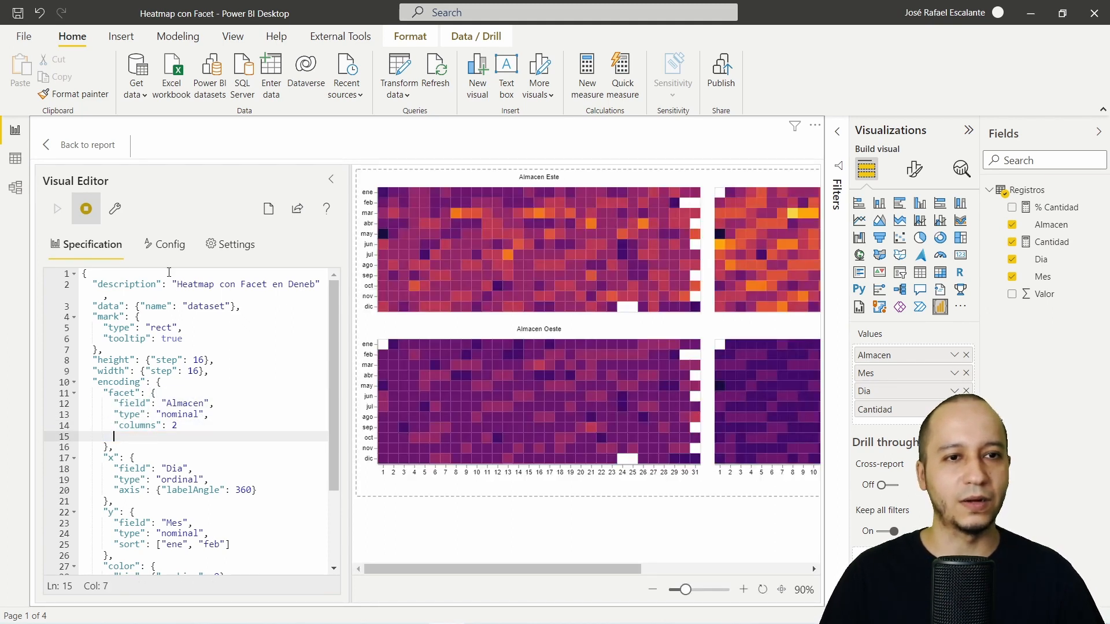
pyautogui.click(115, 209)
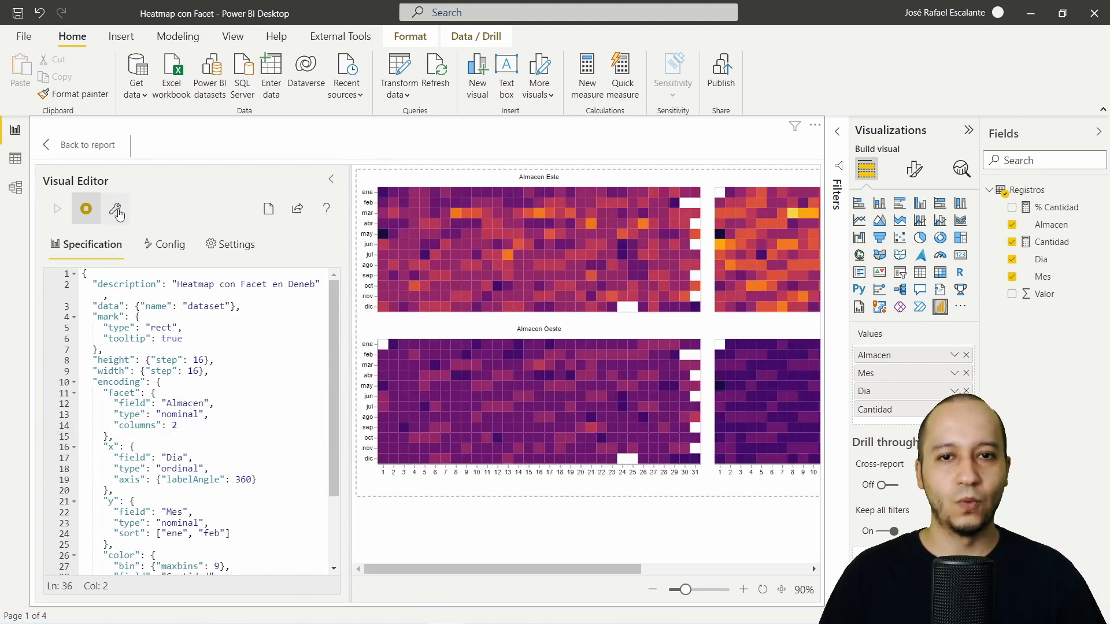
# Step: Return to the report page and add Almacen Este, Norte, Oeste and Sur one by one to the warehouse slicer selection
pyautogui.click(86, 144)
pyautogui.click(454, 161)
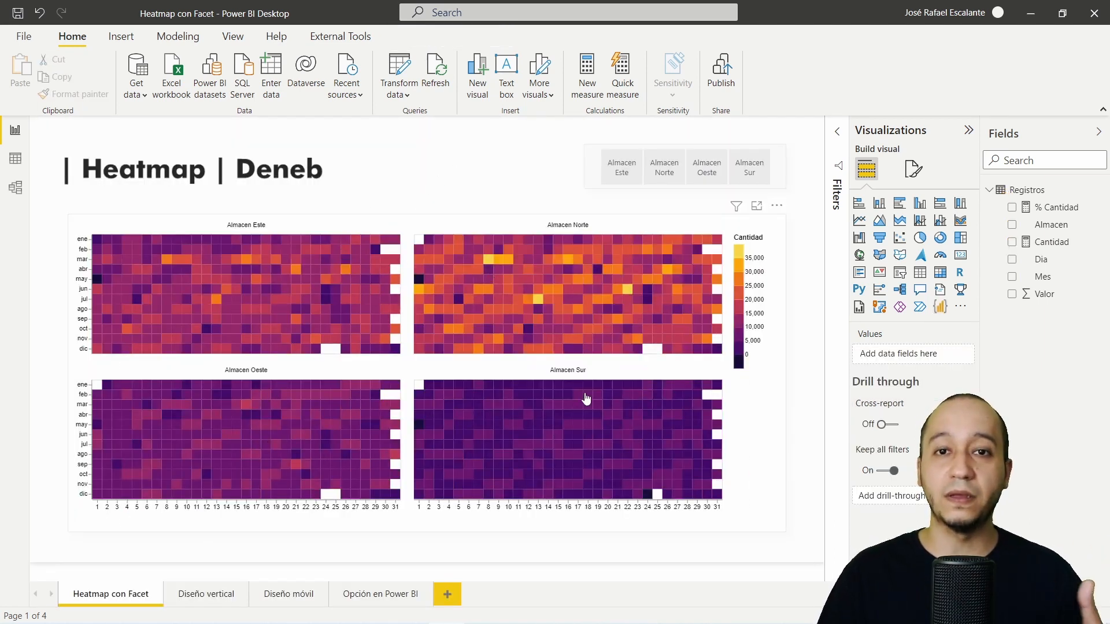
pyautogui.click(622, 171)
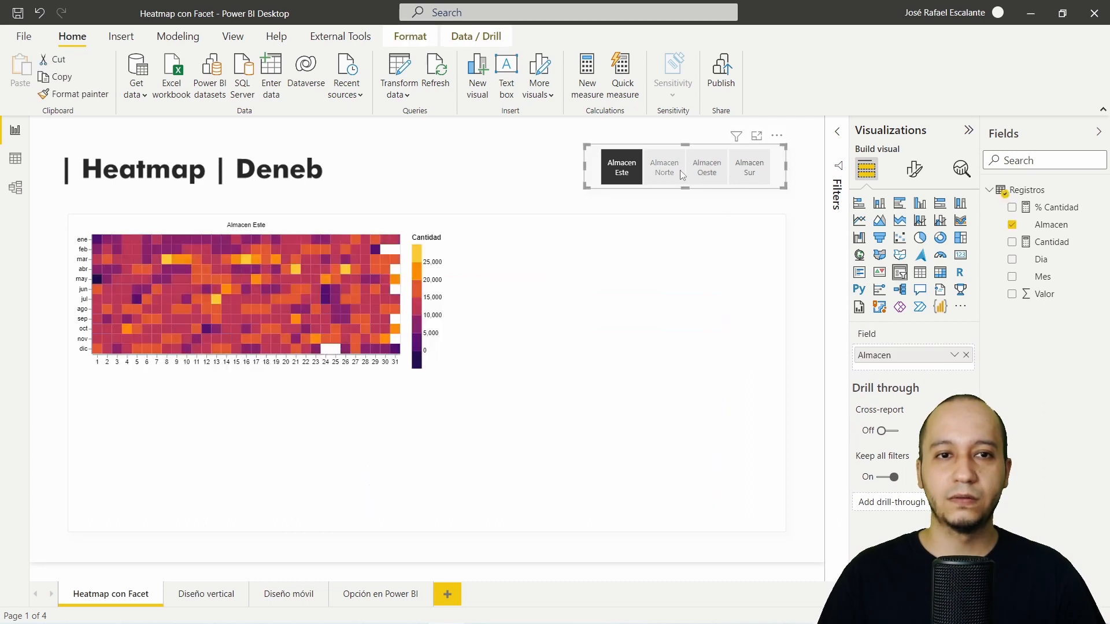
pyautogui.click(670, 173)
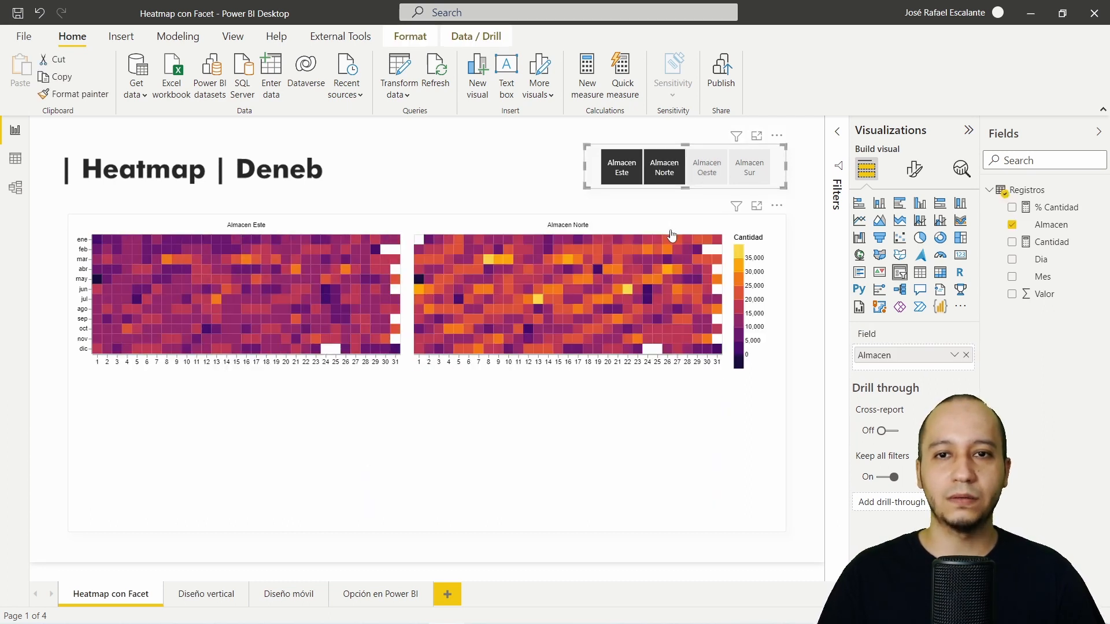
pyautogui.click(706, 169)
pyautogui.click(762, 167)
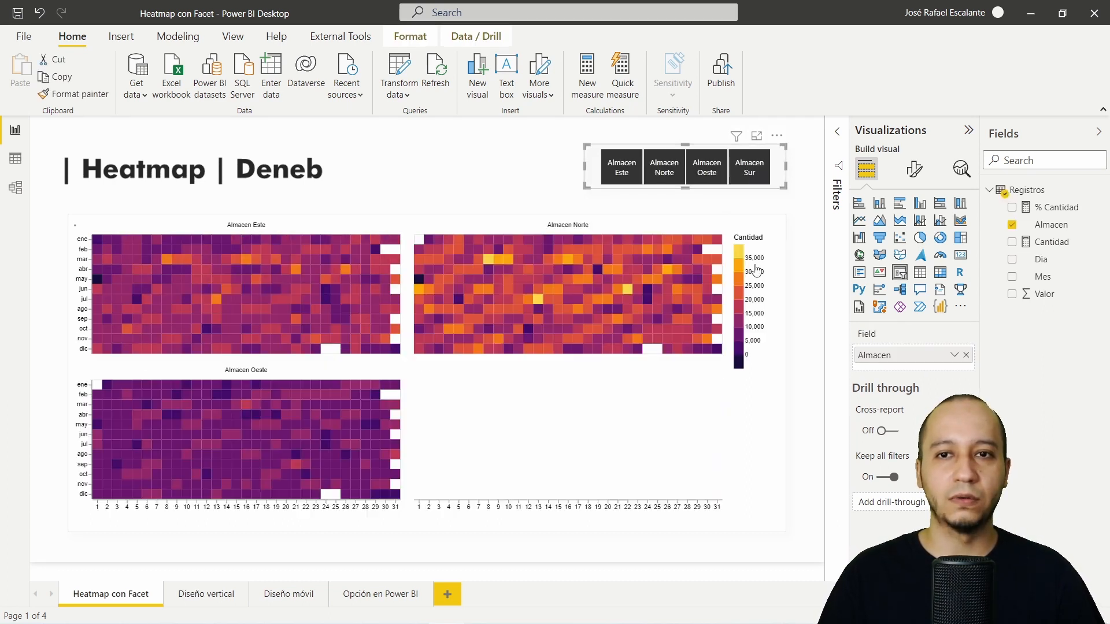
# Step: Deselect Almacen Este, Norte and Oeste in the slicer to view only Almacen Sur, and reselect those three warehouses
pyautogui.click(624, 169)
pyautogui.click(668, 168)
pyautogui.click(705, 171)
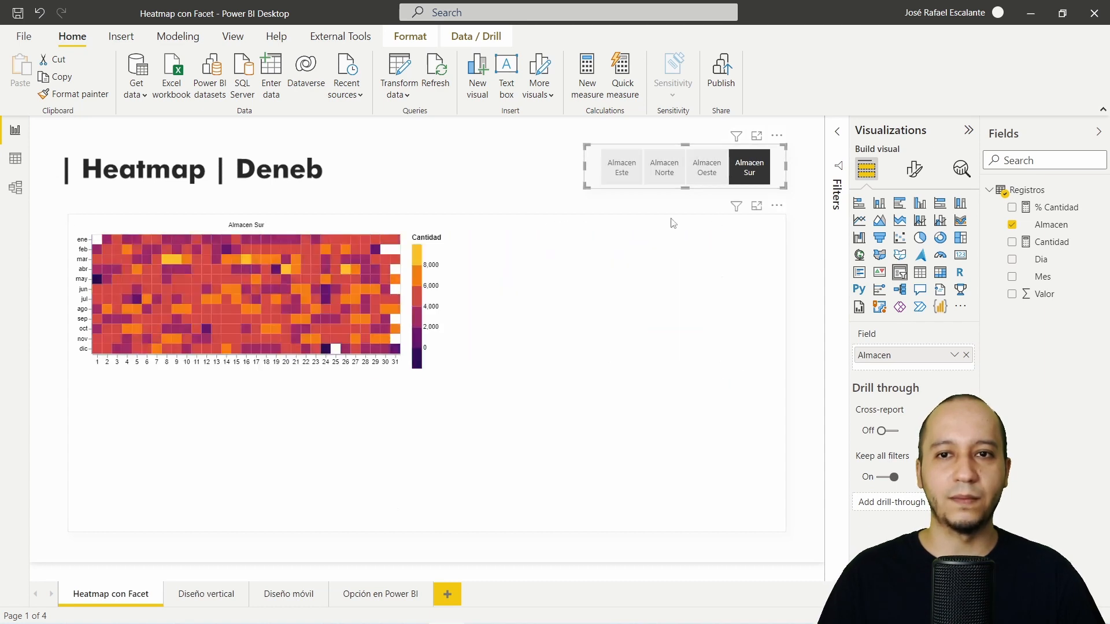
pyautogui.click(620, 170)
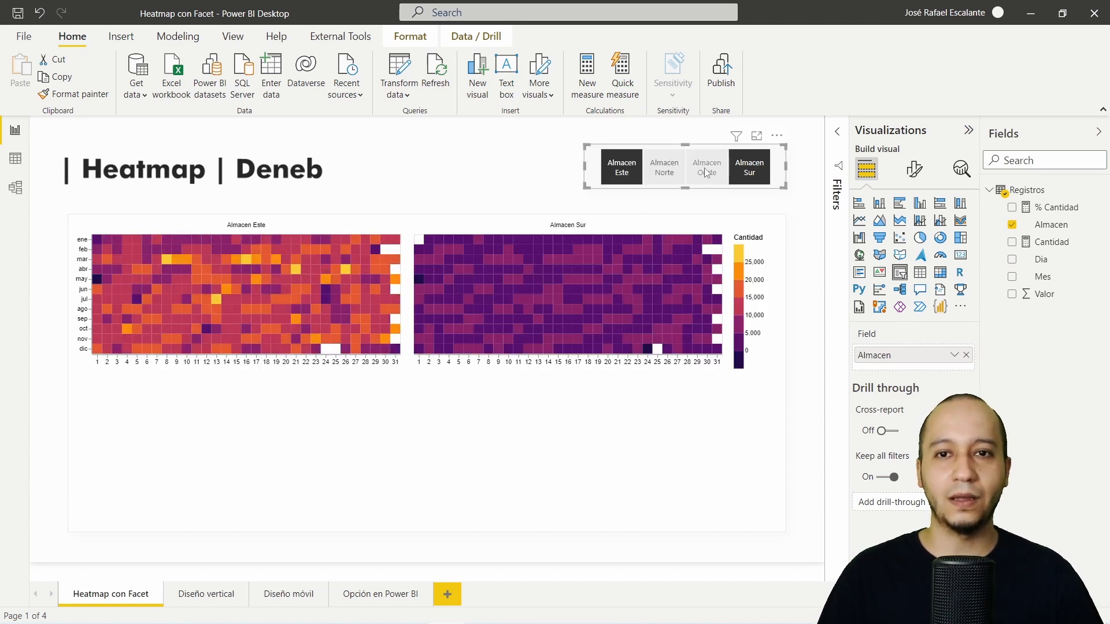
pyautogui.click(708, 172)
pyautogui.click(668, 171)
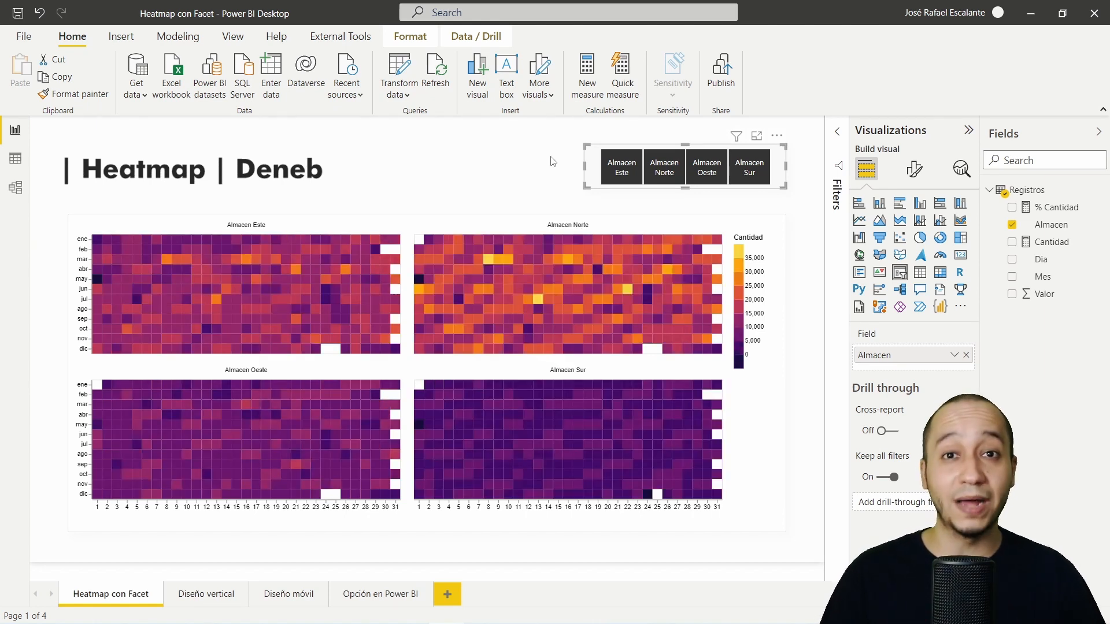
# Step: Clear all warehouse selections in the slicer and deselect the slicer on the report page
pyautogui.click(621, 167)
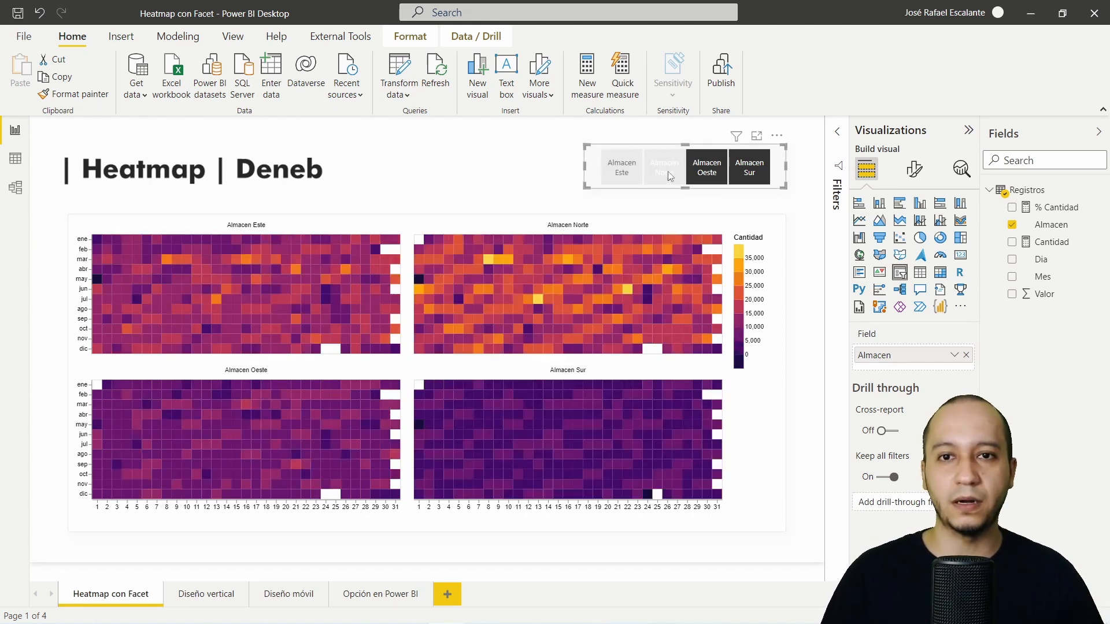
pyautogui.click(745, 170)
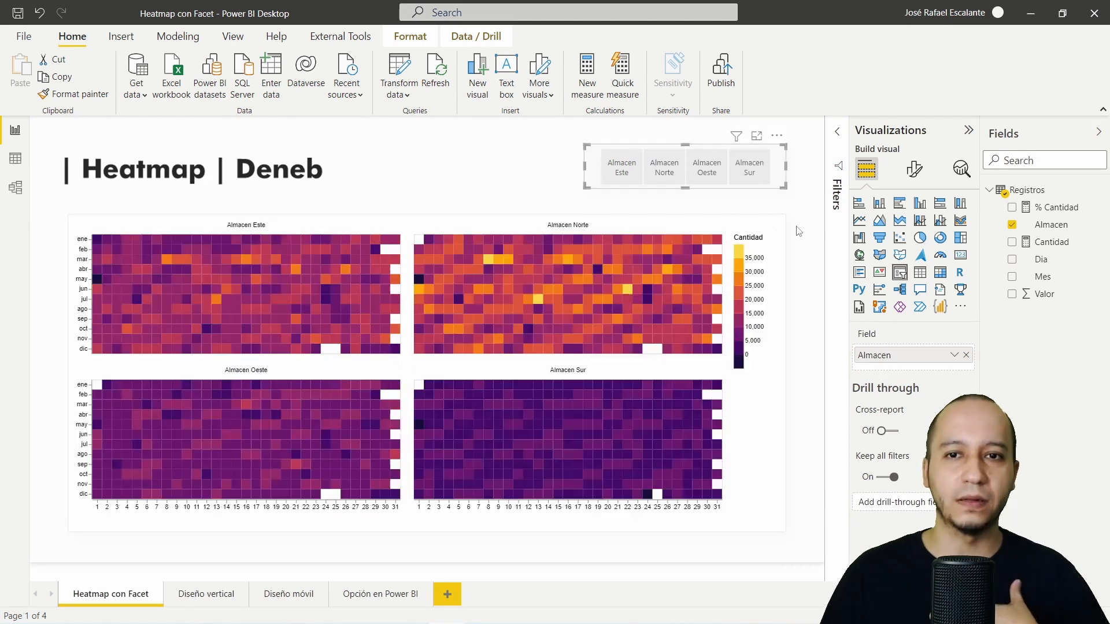
pyautogui.click(793, 225)
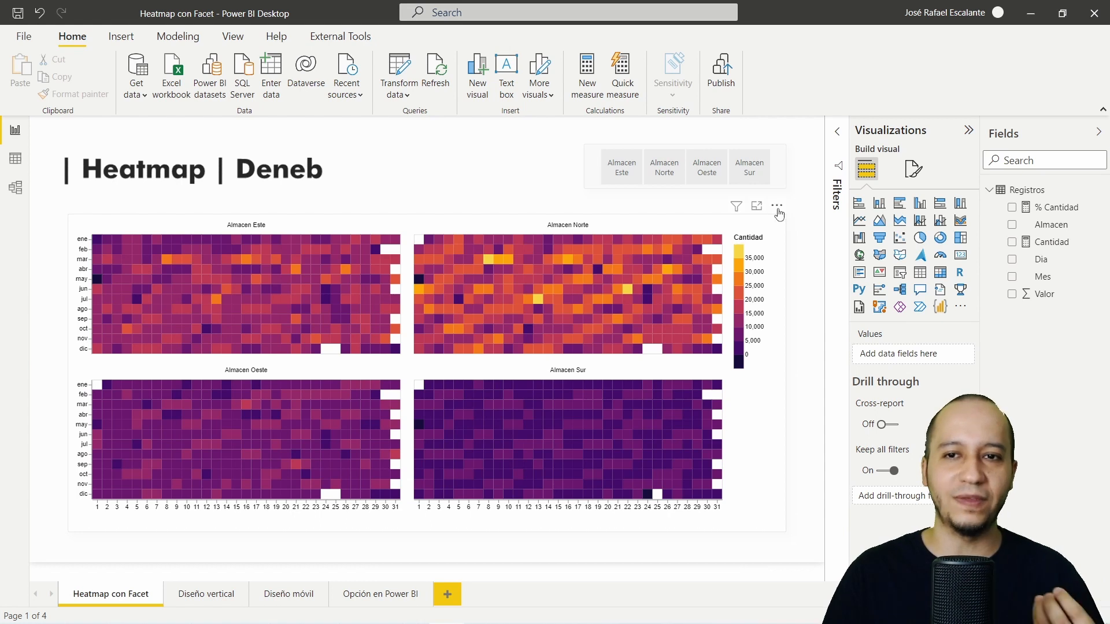
# Step: Reopen the heatmap visual for editing, fit the preview, and paste the "sort" block with op "median" and field "Dia" after "columns" in "facet"
pyautogui.click(779, 213)
pyautogui.click(782, 225)
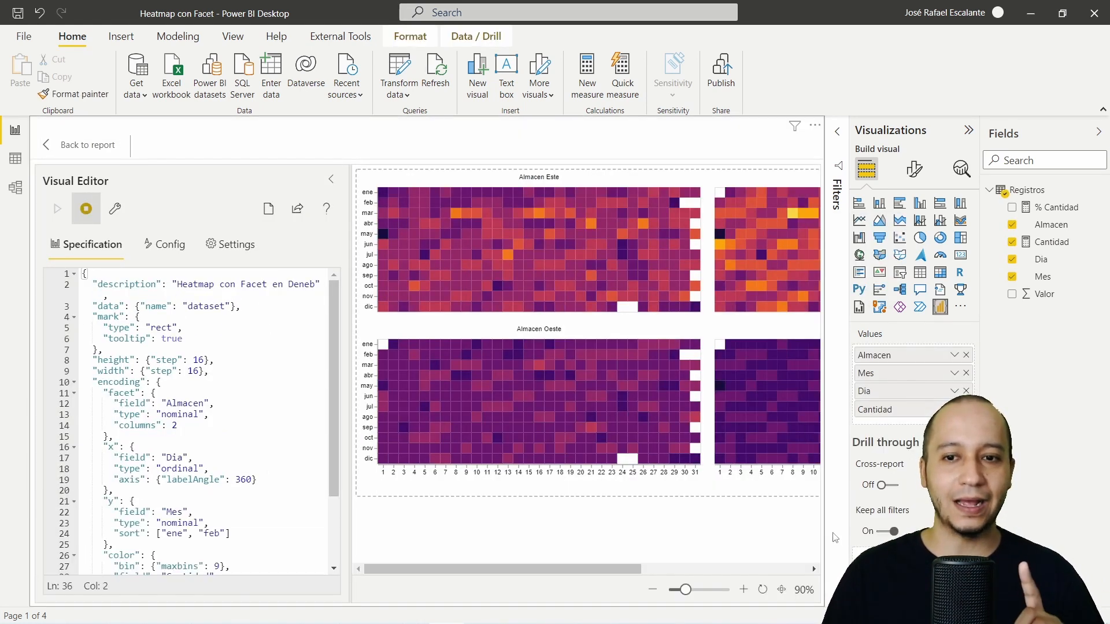
pyautogui.click(781, 589)
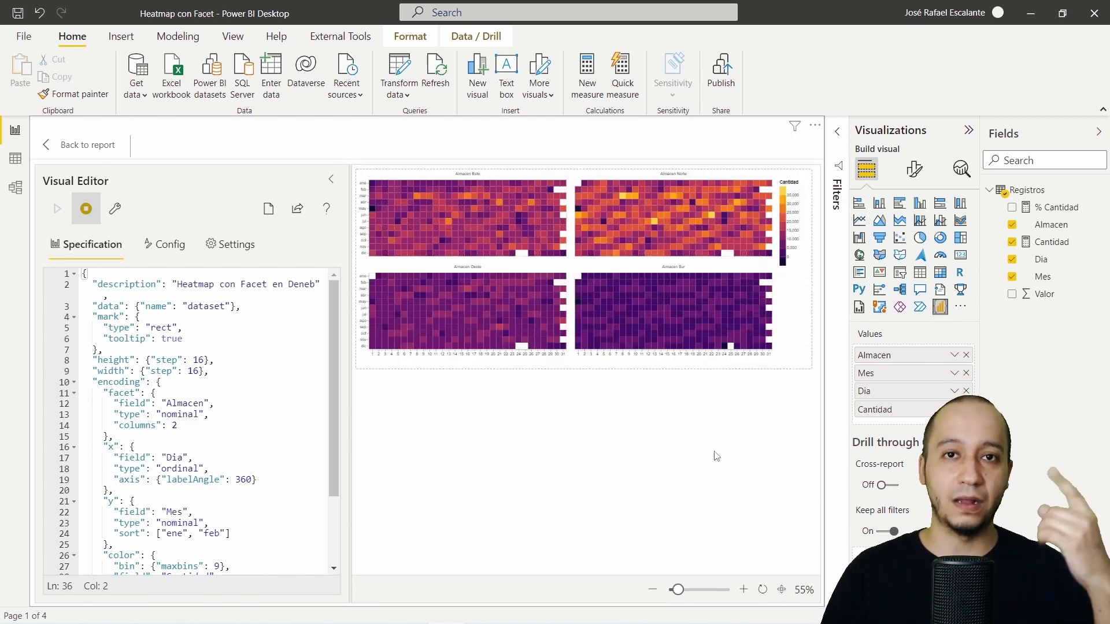
pyautogui.click(194, 424)
pyautogui.write(',')
pyautogui.hotkey('ctrl', 'v')
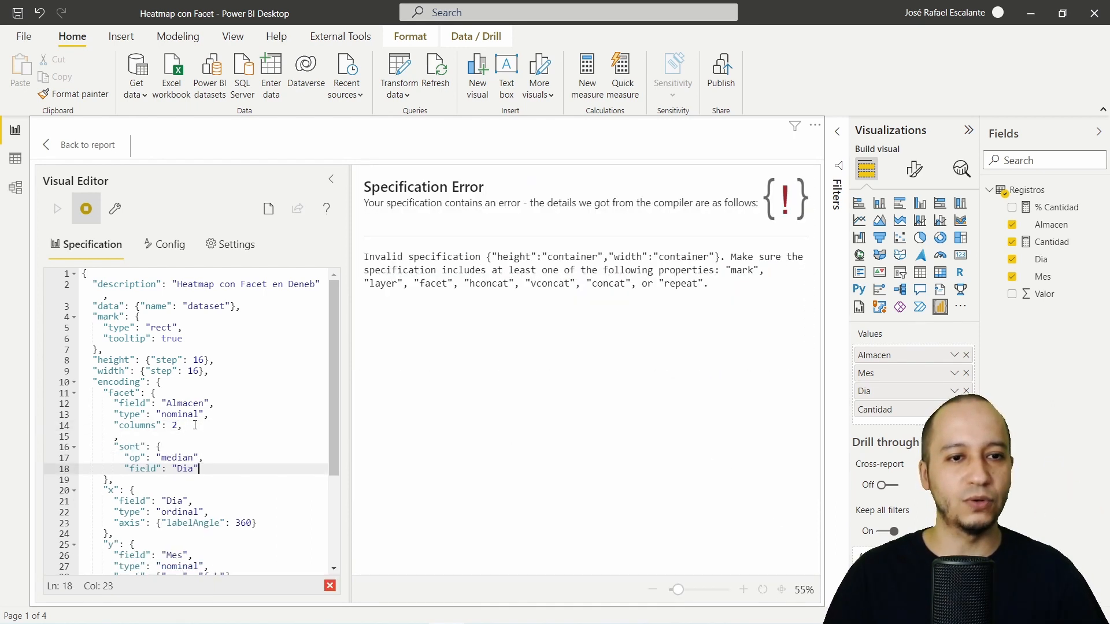
# Step: Remove the surplus comma and line break after "columns": 2 and add the closing brace of the "sort" block
pyautogui.click(195, 425)
pyautogui.press('Delete')
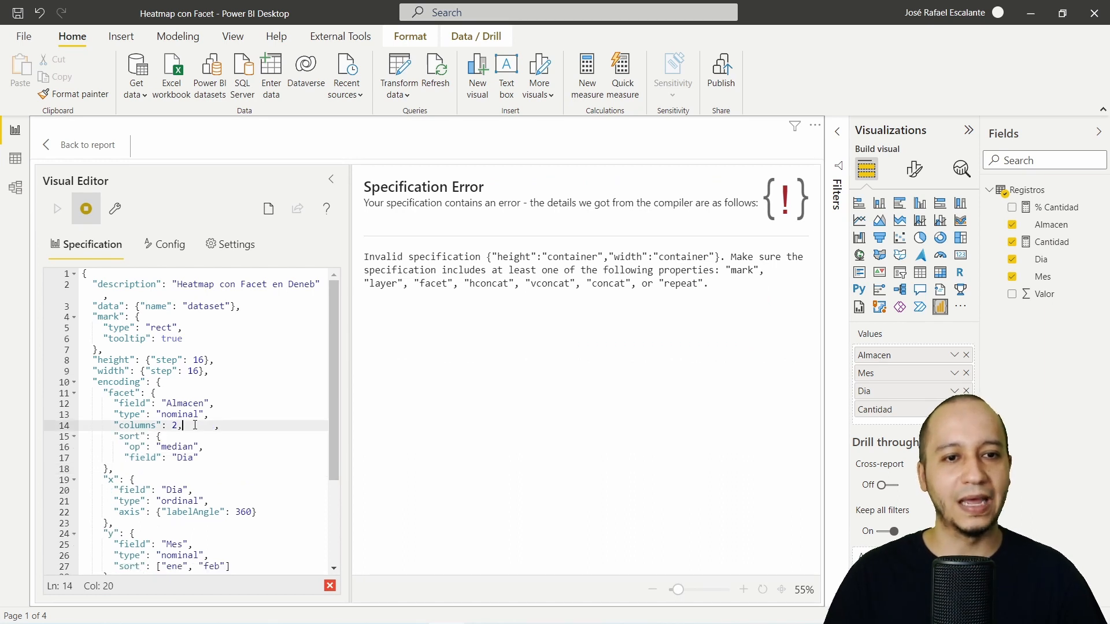
pyautogui.press('BackSpace')
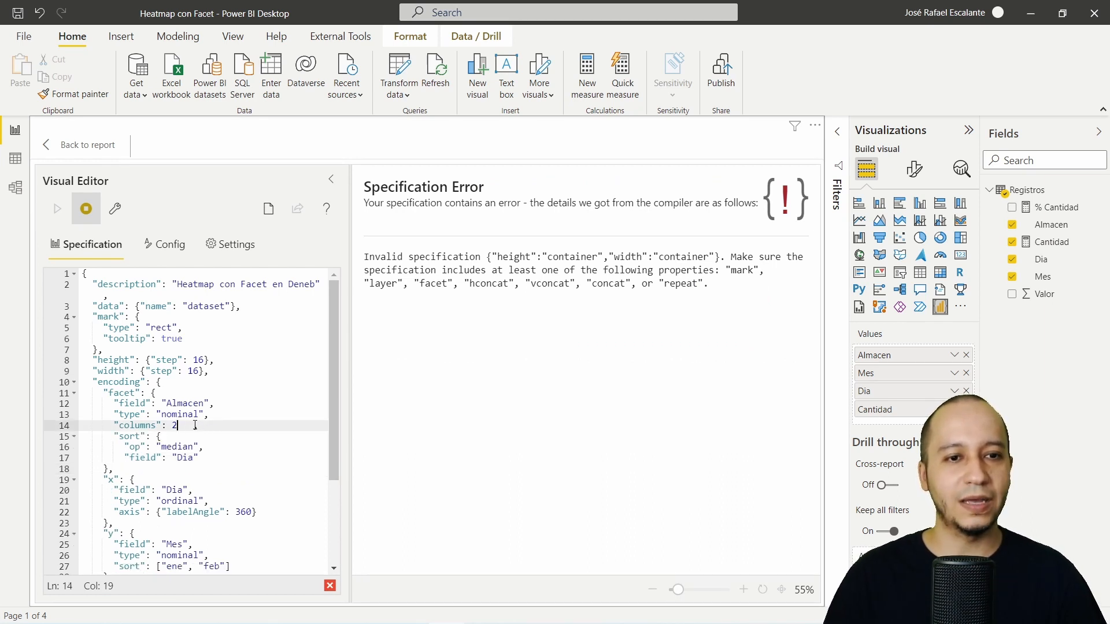
pyautogui.click(200, 457)
pyautogui.press('Return')
pyautogui.write('}')
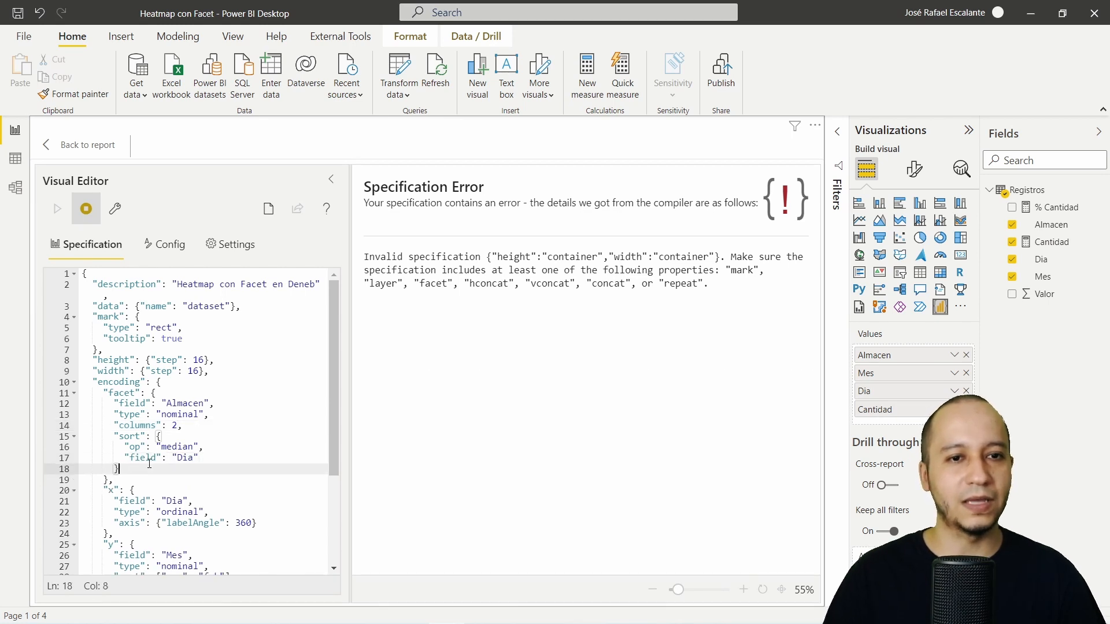
# Step: Highlight the facet sort's "median" and "Dia" values, mark the day axis beneath the heatmaps, and clear the annotation
pyautogui.doubleClick(178, 446)
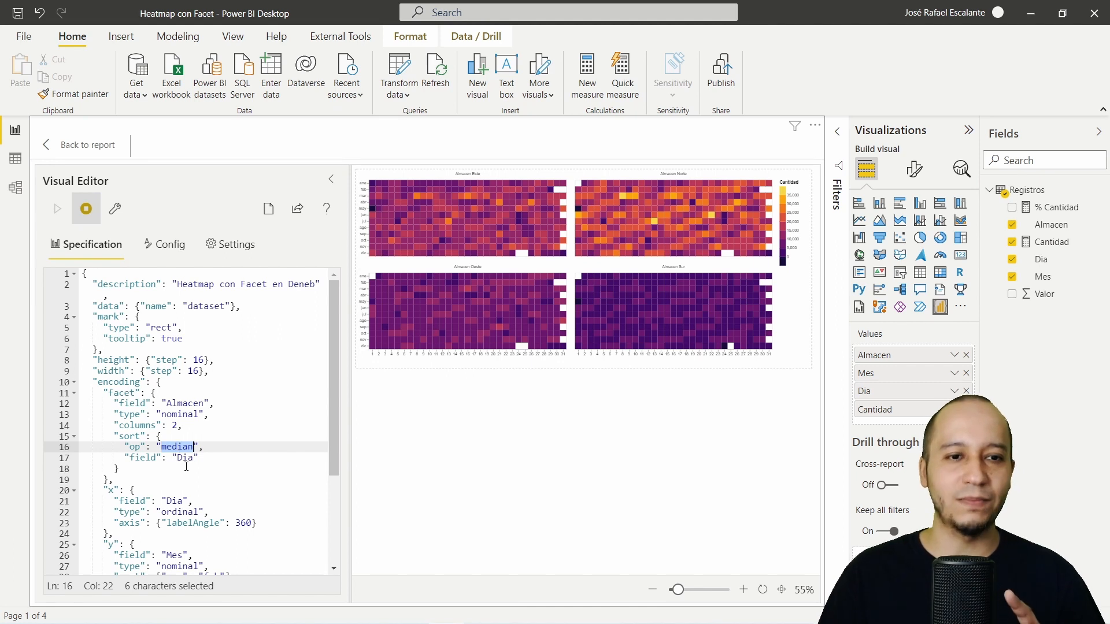
pyautogui.doubleClick(187, 458)
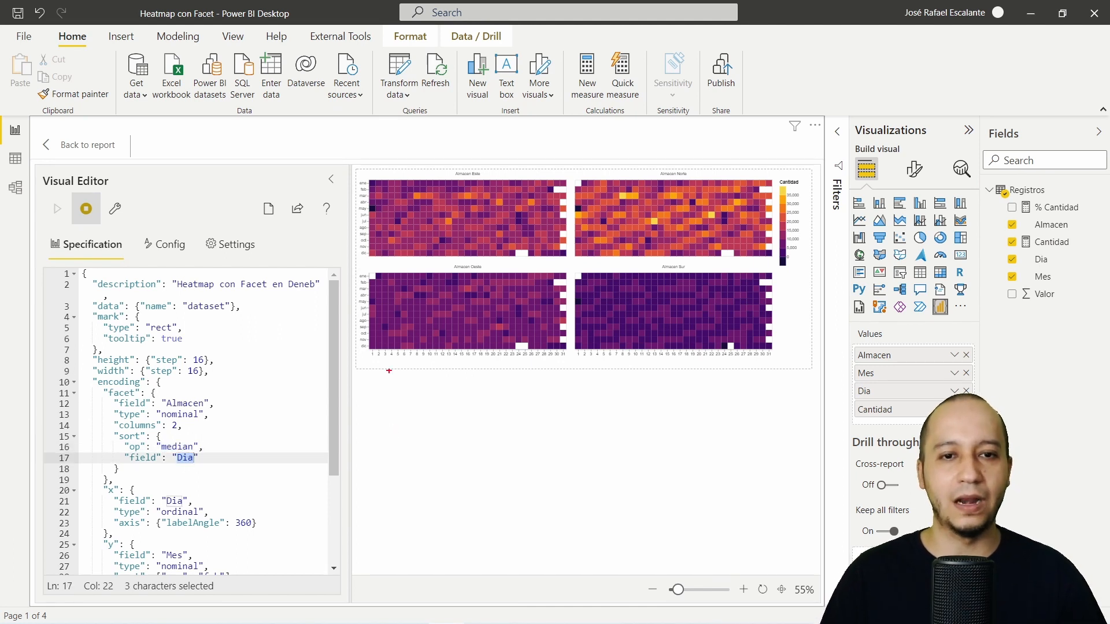
pyautogui.moveTo(371, 361); pyautogui.dragTo(775, 361)
pyautogui.press('Escape')
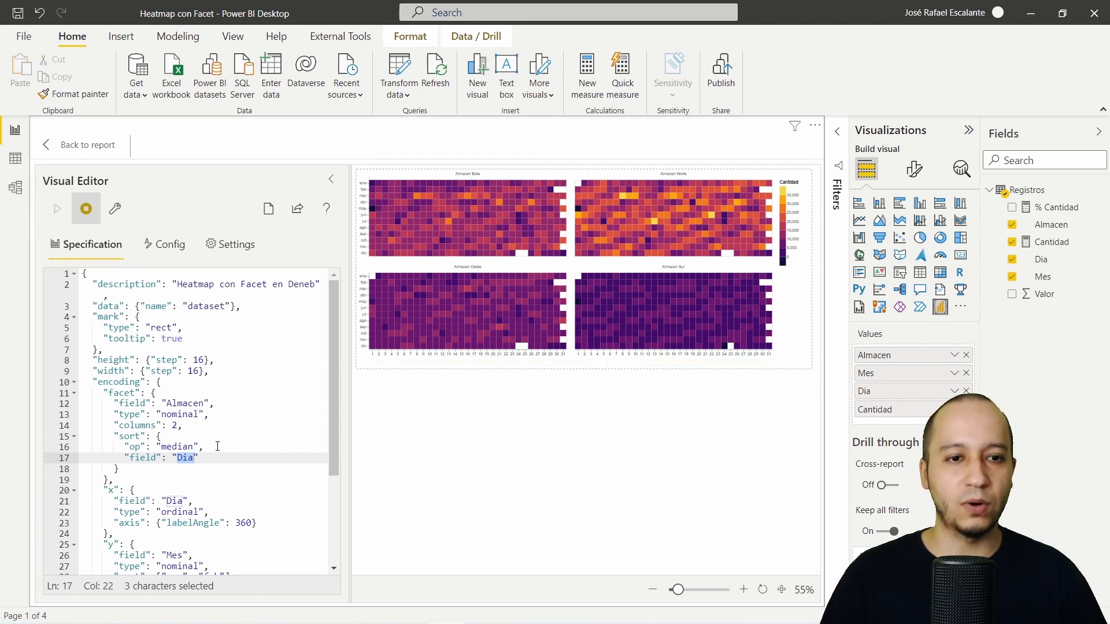
# Step: Try "sum" as the facet sort's "op", enlarge the preview to view the warehouse order, and restore "median"
pyautogui.doubleClick(177, 446)
pyautogui.write('sum')
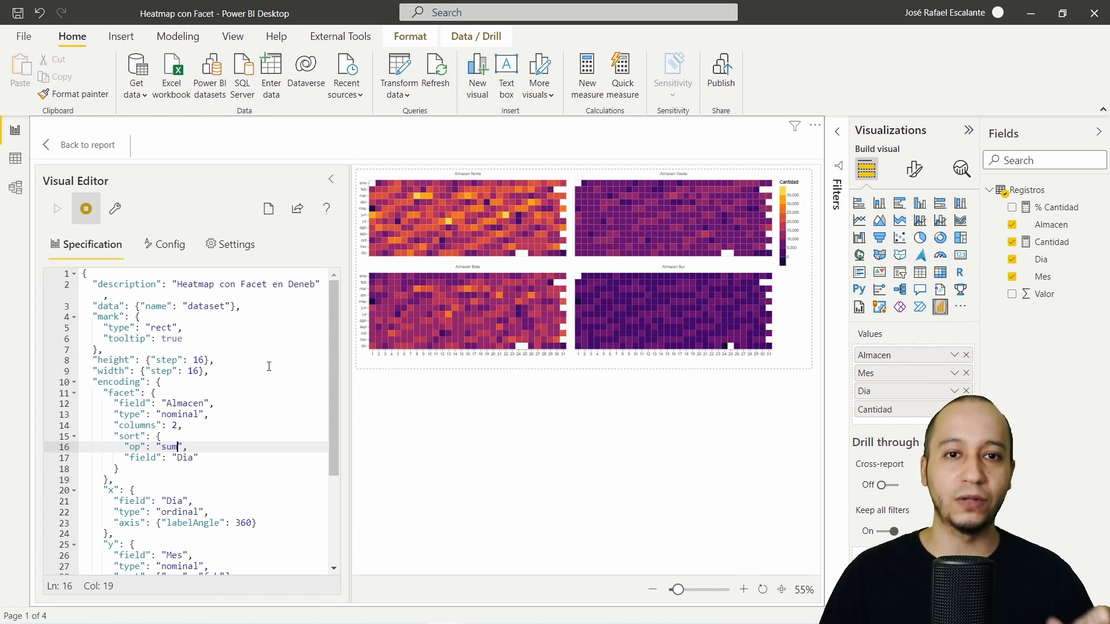
pyautogui.moveTo(677, 590); pyautogui.dragTo(685, 593)
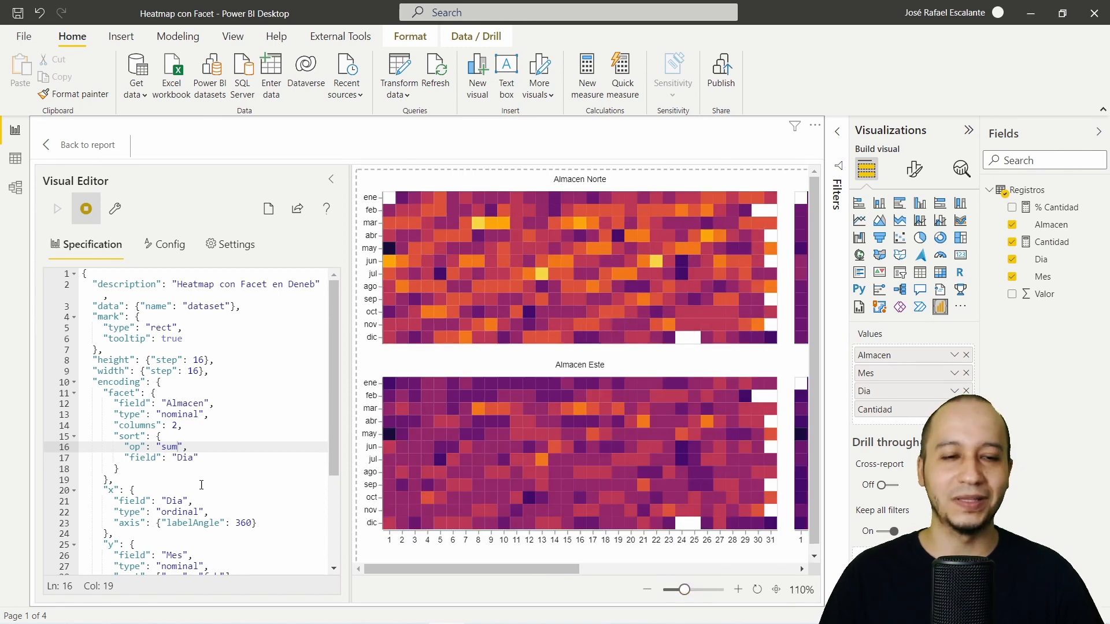
pyautogui.doubleClick(169, 447)
pyautogui.write('media')
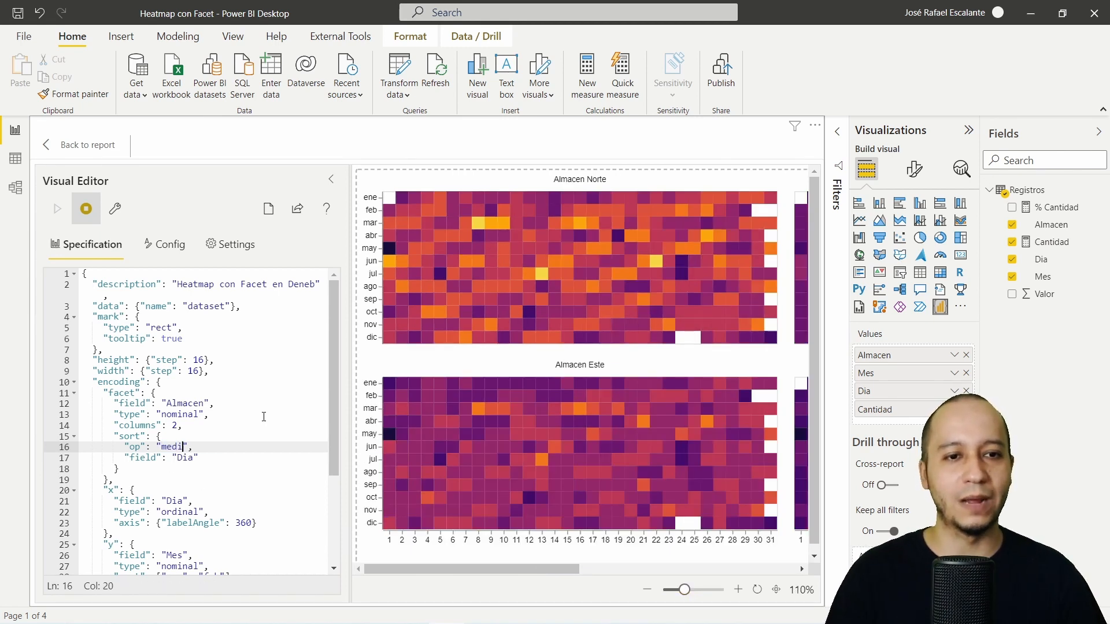
pyautogui.write('n')
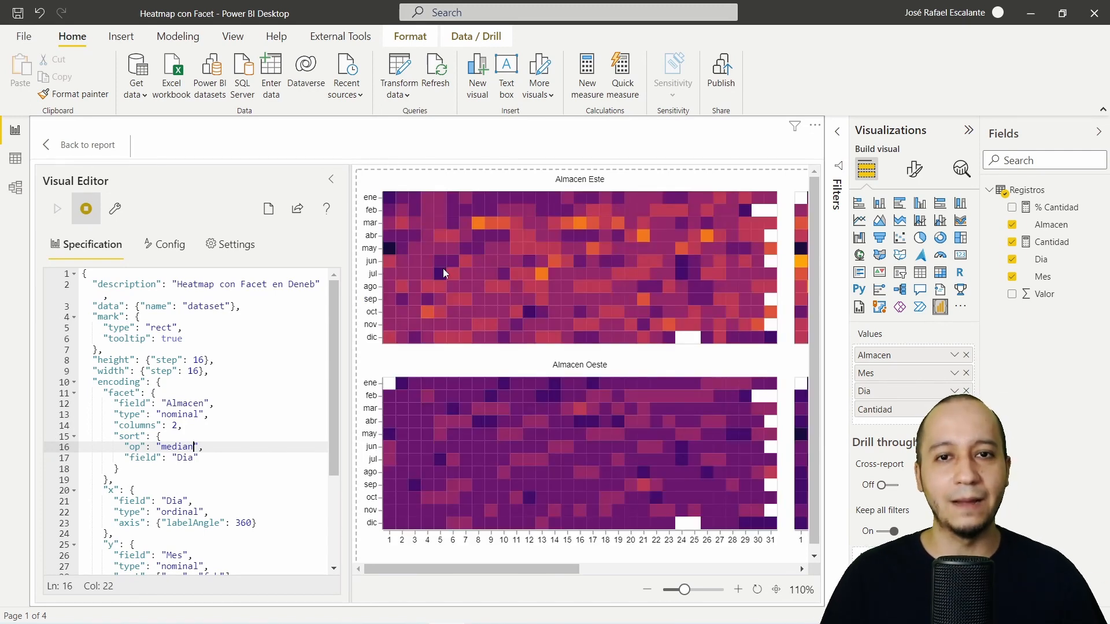
# Step: Return to the report page, filter the heatmaps by Almacen Este, then by Almacen Sur and Norte together, and clear the slicer
pyautogui.click(74, 152)
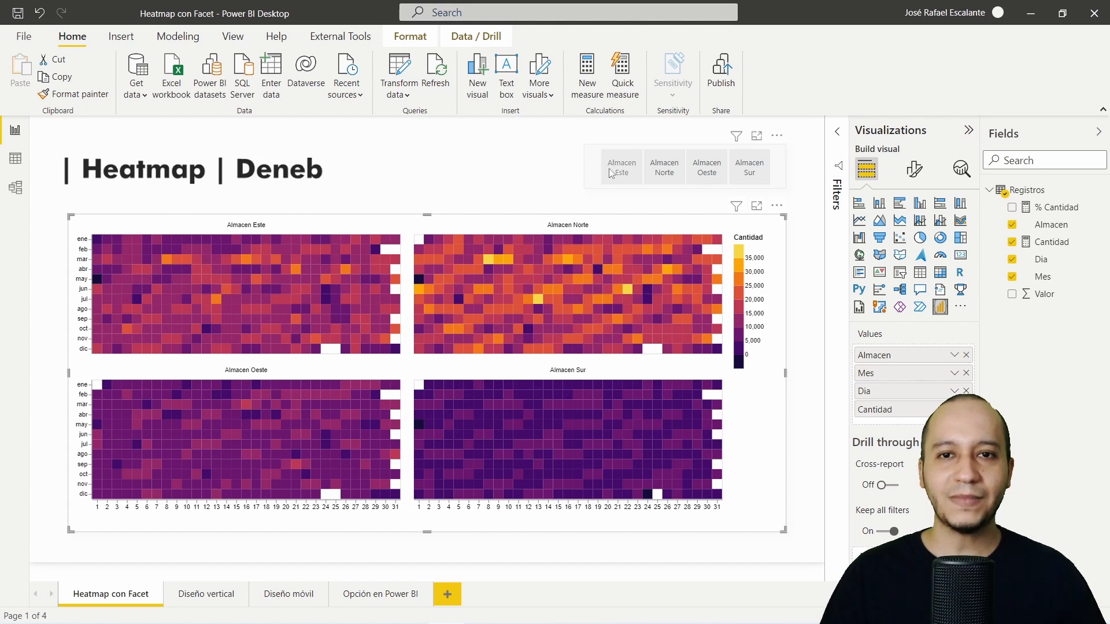
pyautogui.click(610, 173)
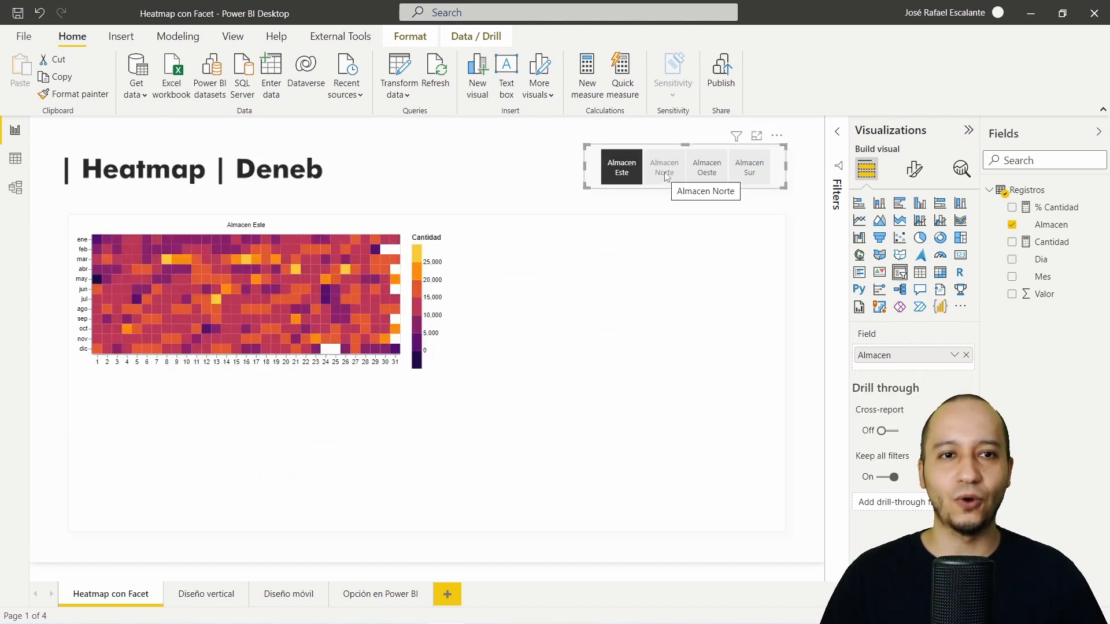
pyautogui.click(636, 180)
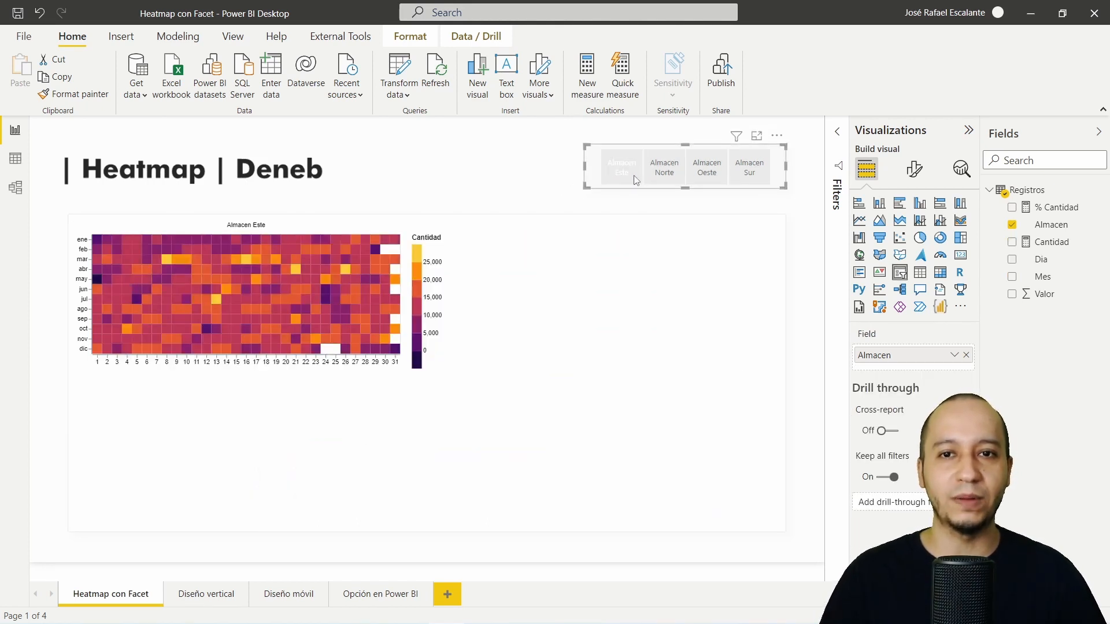
pyautogui.click(748, 175)
pyautogui.keyDown('ctrl'); pyautogui.click(664, 174); pyautogui.keyUp('ctrl')
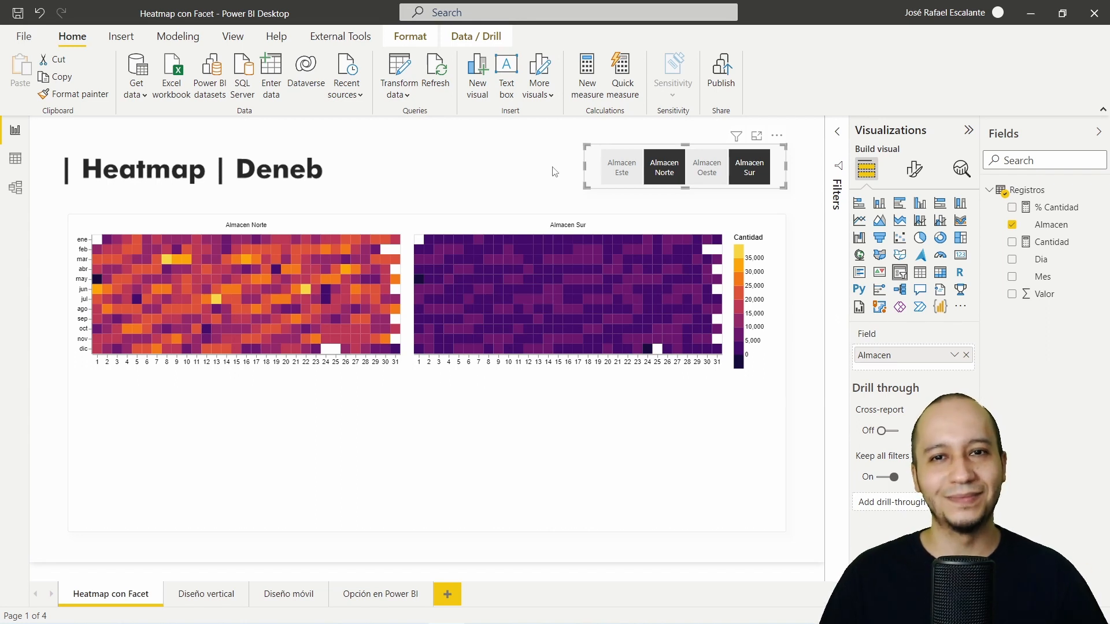
pyautogui.keyDown('ctrl'); pyautogui.click(664, 169); pyautogui.keyUp('ctrl')
pyautogui.click(750, 172)
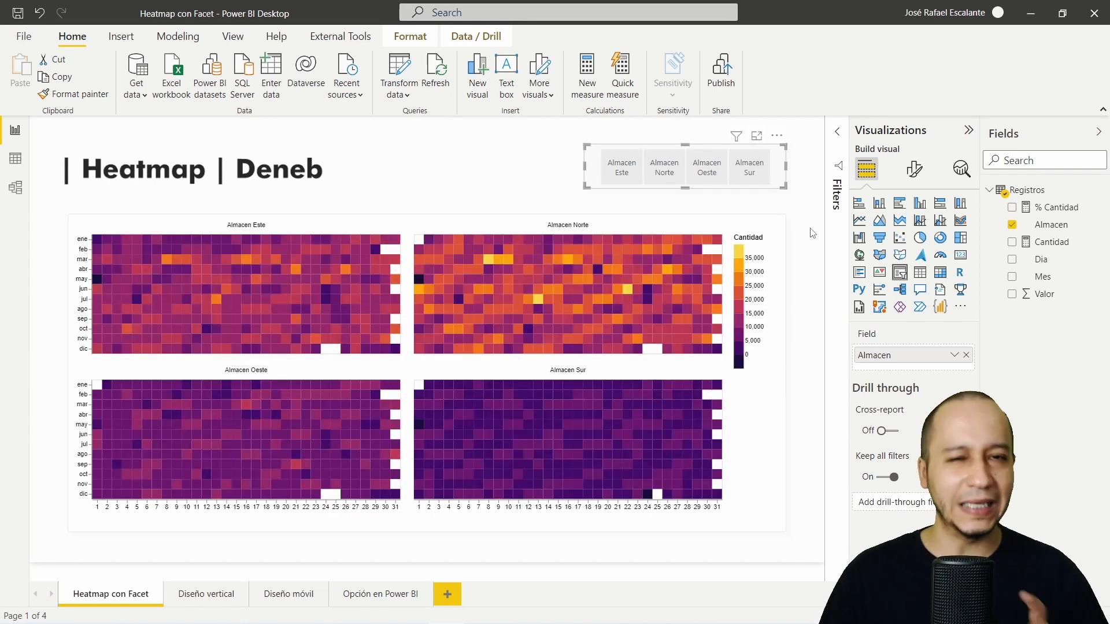
# Step: Reopen the heatmap visual for editing, fit the preview, and highlight the whole "facet" block in the specification
pyautogui.click(777, 205)
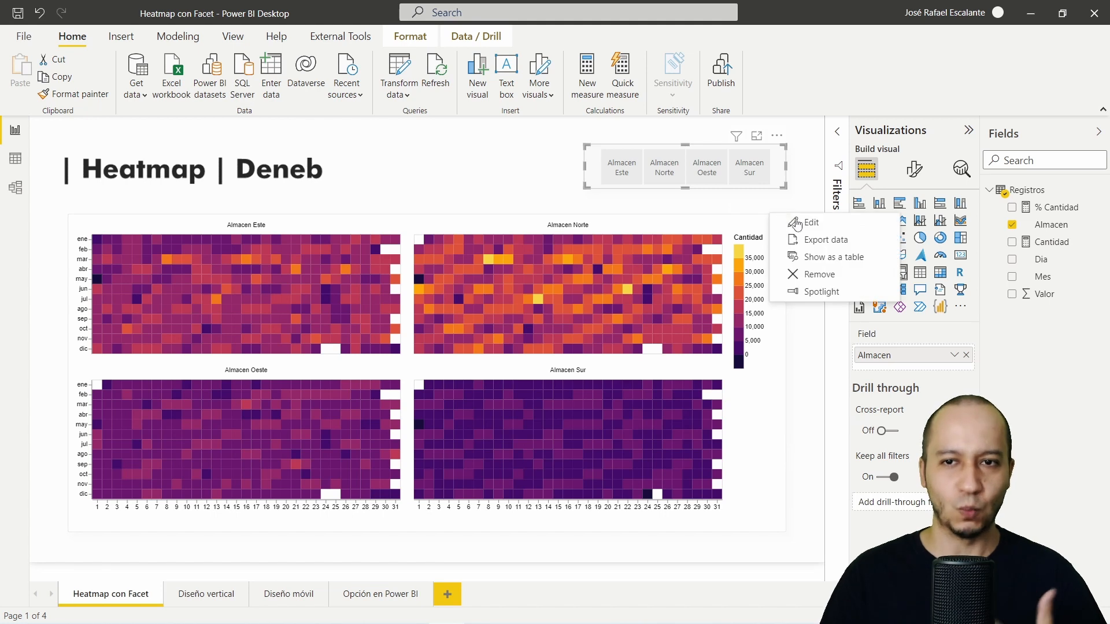
pyautogui.click(796, 224)
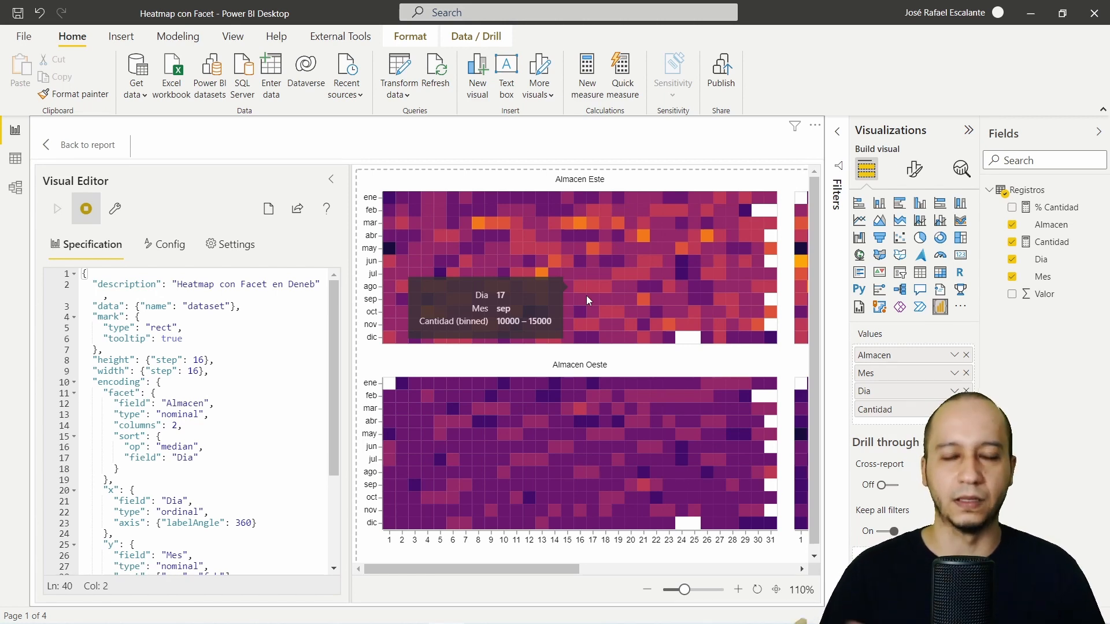
pyautogui.click(776, 589)
pyautogui.doubleClick(110, 480)
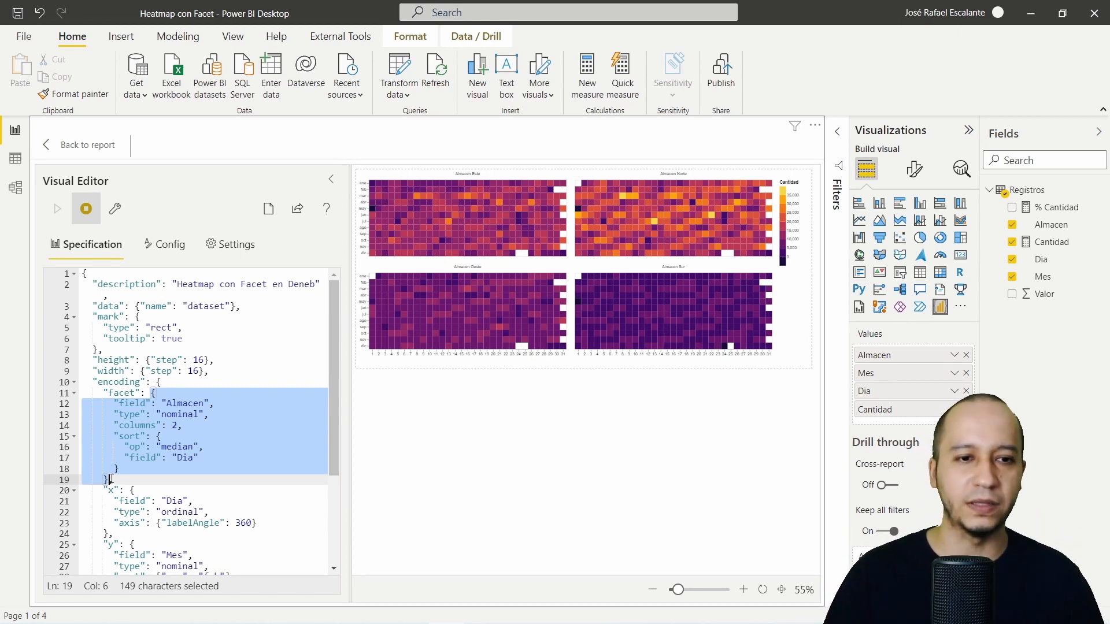
# Step: Review the "x" encoding block, including its "field": "Dia" line and the "labelAngle" value 360
pyautogui.scroll(-3, 112, 479)
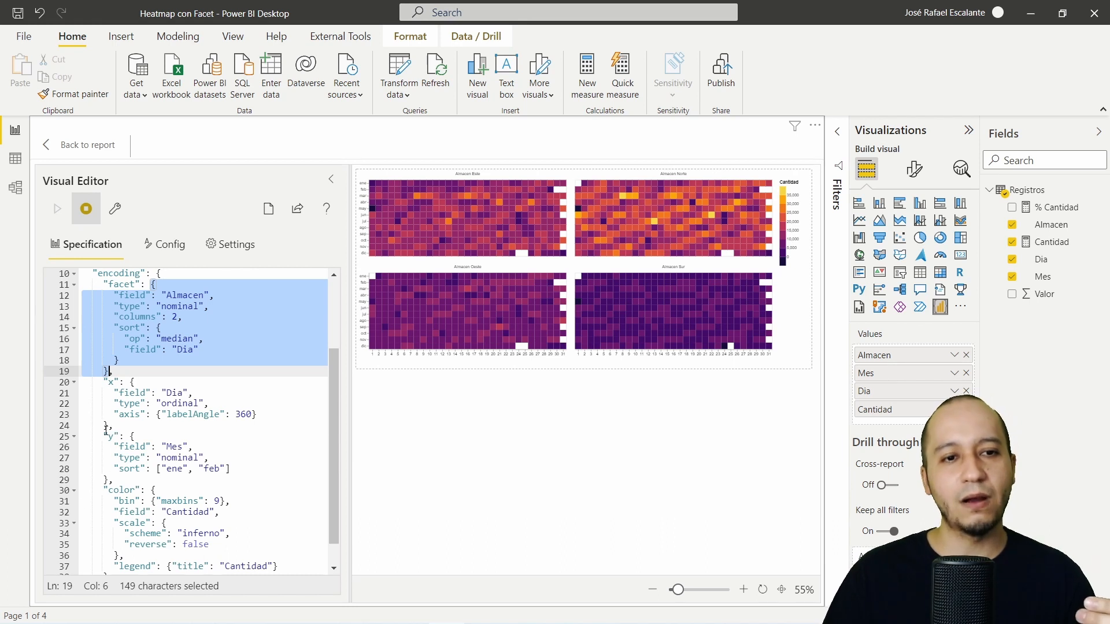
pyautogui.moveTo(132, 382); pyautogui.dragTo(110, 426)
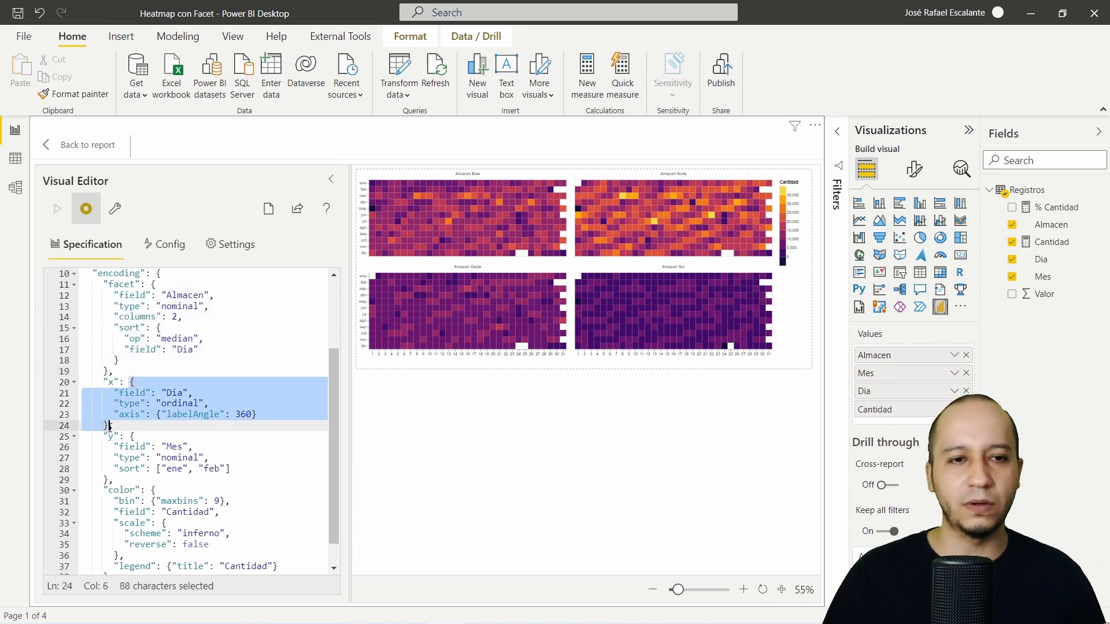
pyautogui.click(197, 393)
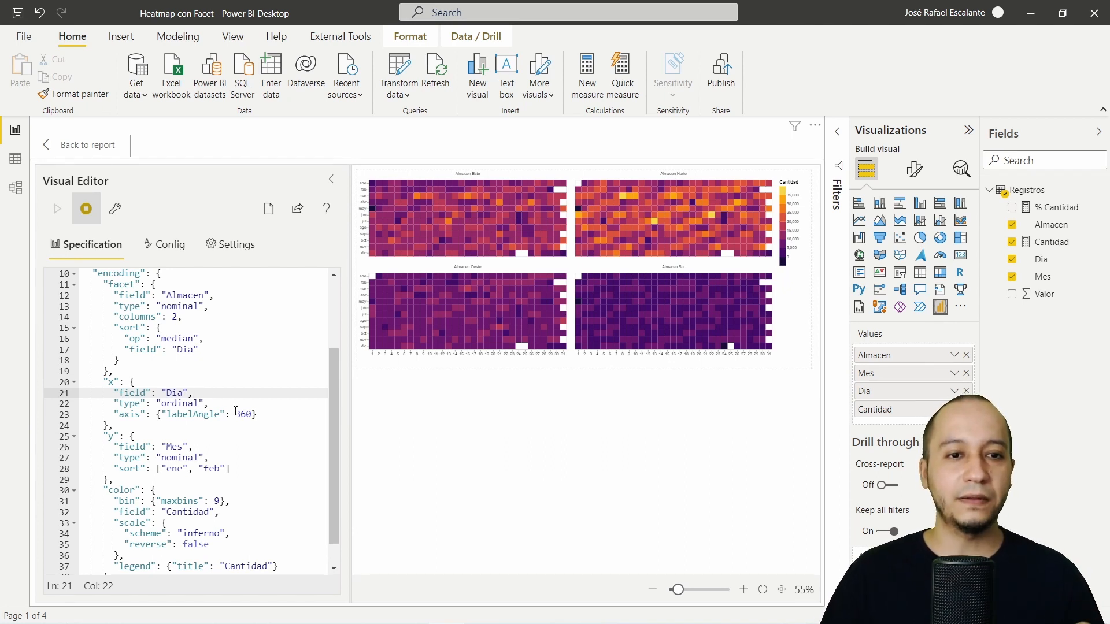
pyautogui.doubleClick(241, 414)
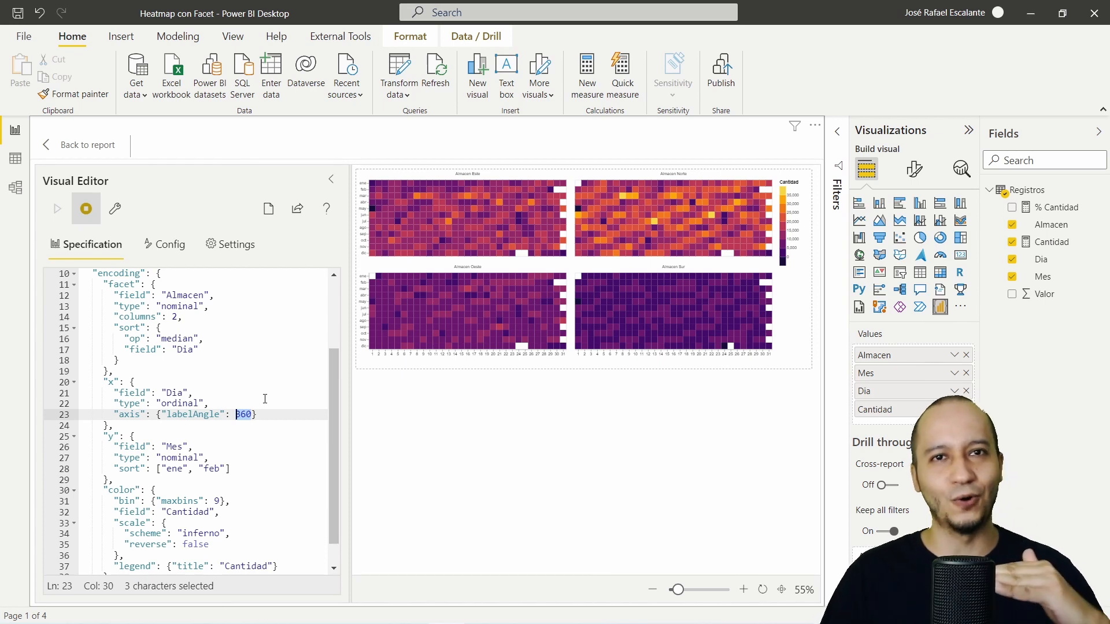
# Step: Set the x axis "labelAngle" to 0 in the specification
pyautogui.write('0')
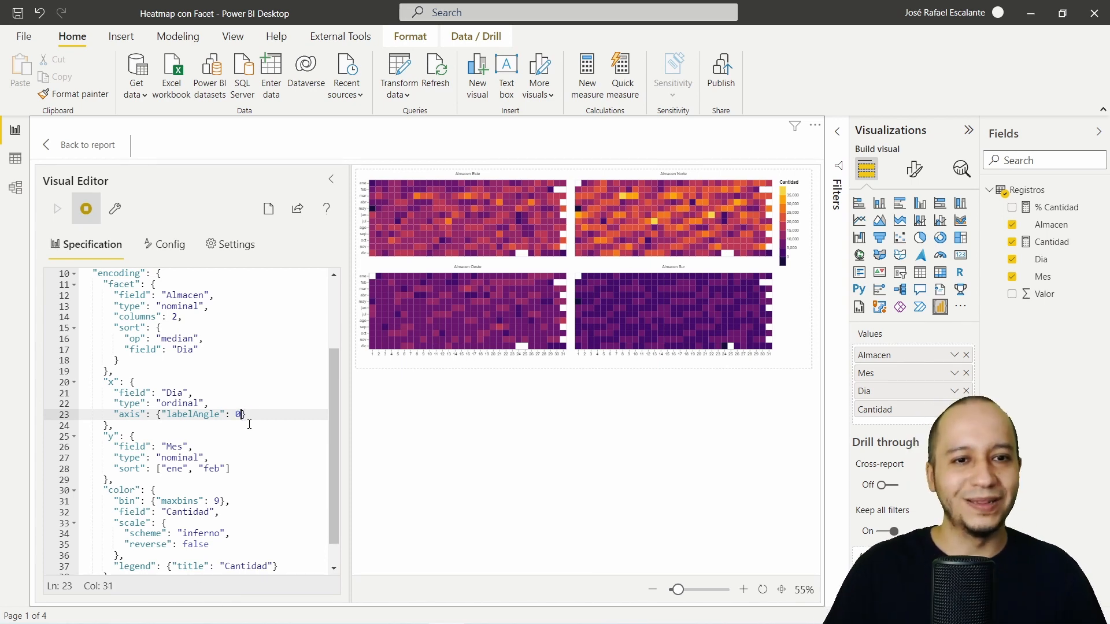
pyautogui.click(236, 393)
pyautogui.click(110, 425)
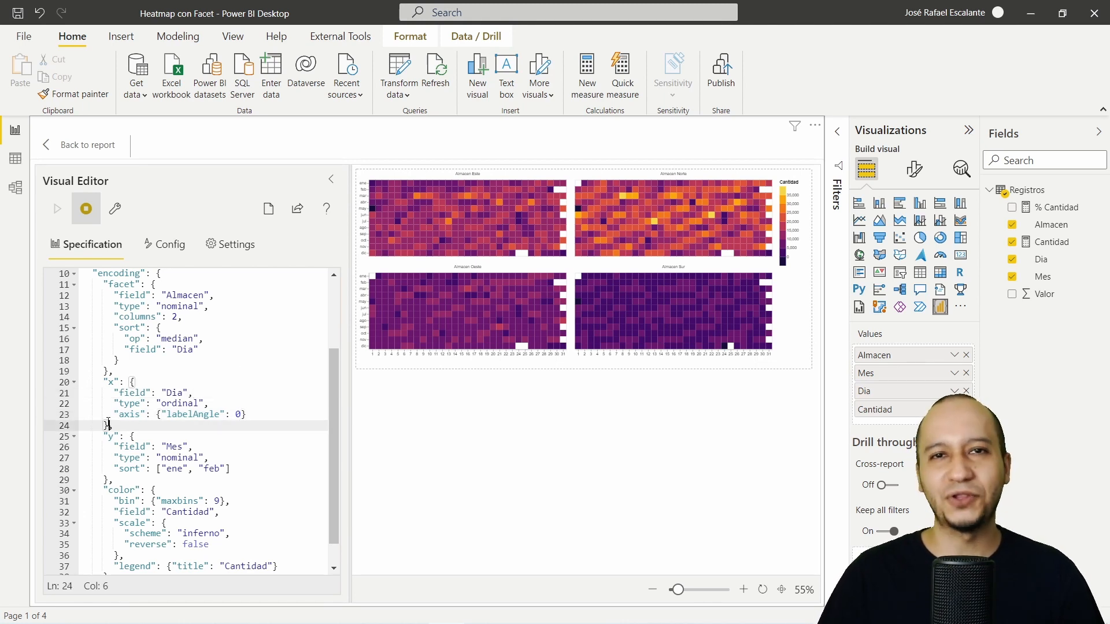
# Step: Review the "y" encoding block, including its "Mes" field, "nominal" type and "sort" list of "ene" and "feb"
pyautogui.doubleClick(110, 479)
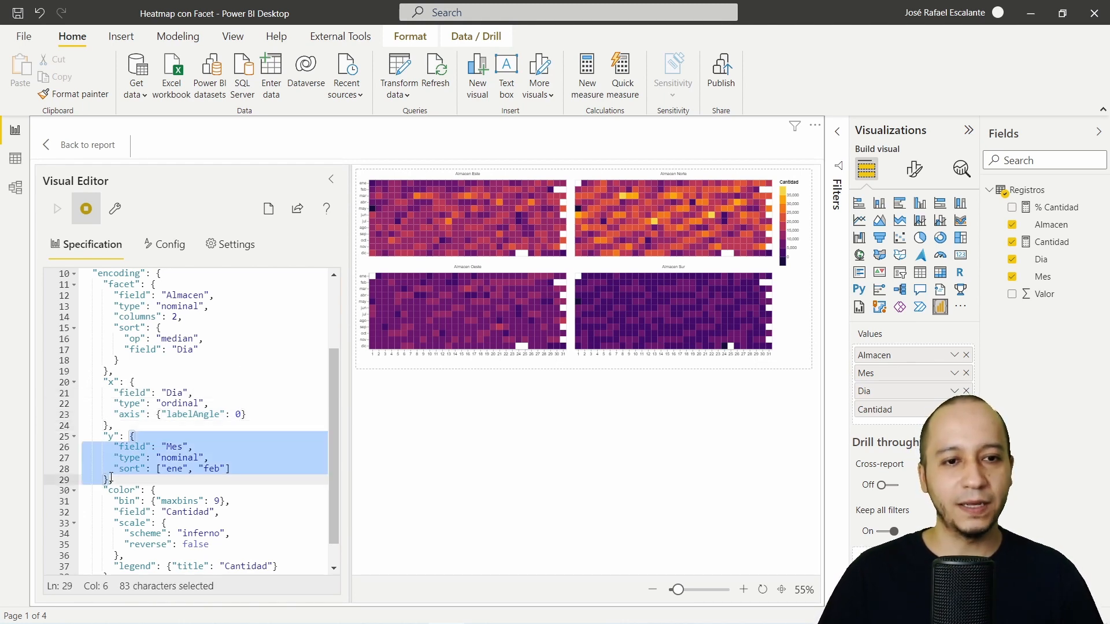
pyautogui.click(208, 439)
pyautogui.click(207, 447)
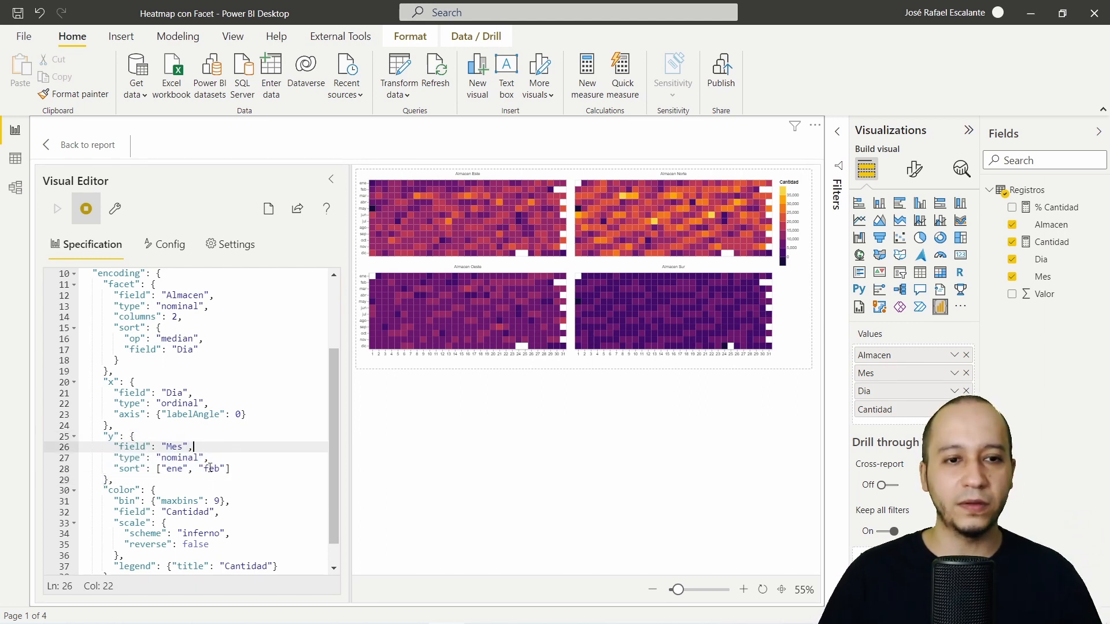
pyautogui.click(209, 458)
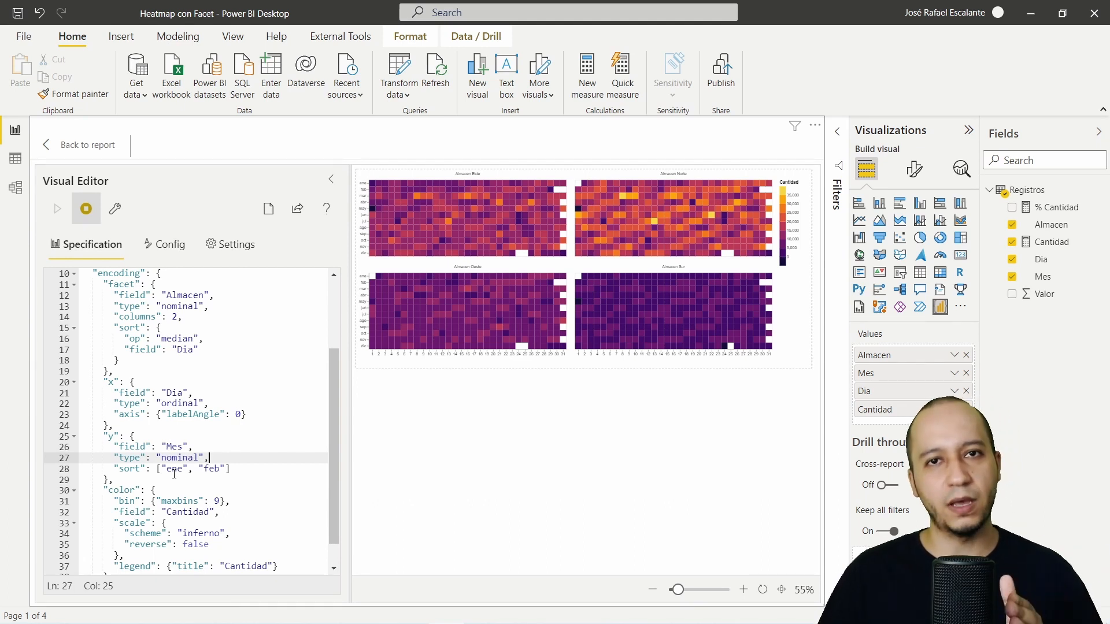
pyautogui.click(110, 480)
pyautogui.moveTo(109, 479); pyautogui.dragTo(111, 470)
pyautogui.click(110, 479)
pyautogui.doubleClick(110, 480)
pyautogui.click(110, 479)
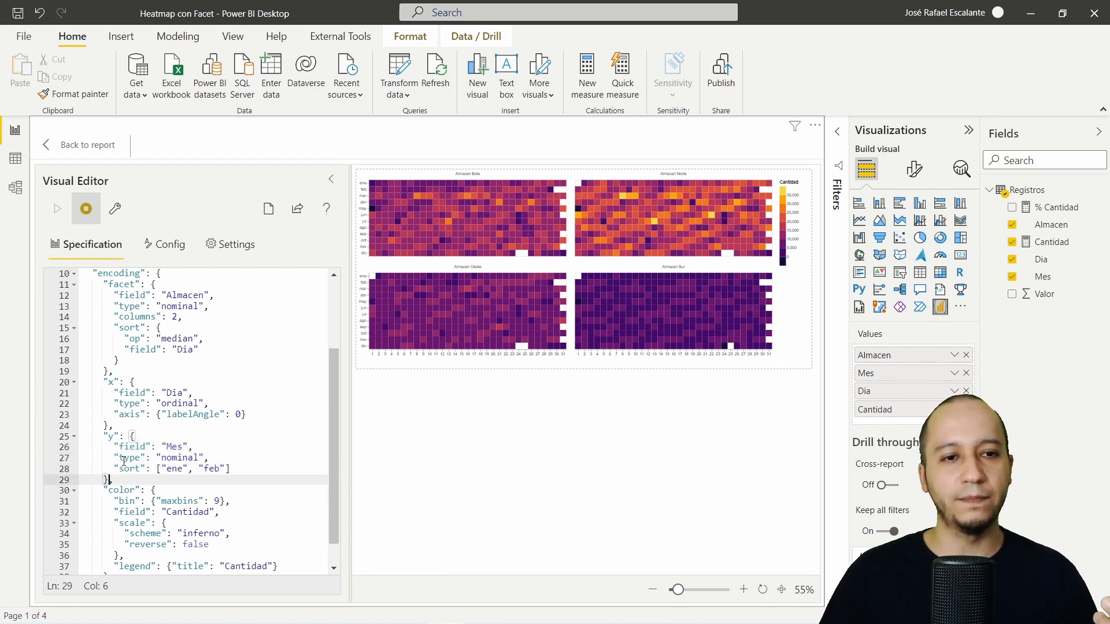
pyautogui.scroll(-1, 123, 460)
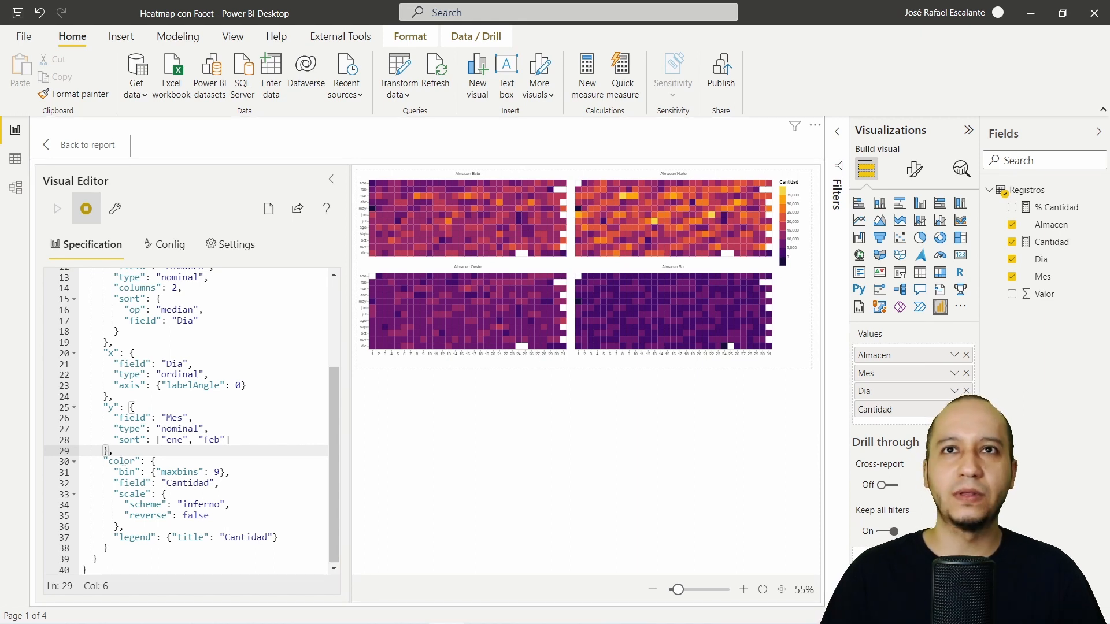
# Step: Switch to the Vega-Lite Sorting documentation in the browser and examine the "op" property, marking "median" and the stacked plots default
pyautogui.hotkey('alt', 'Tab')
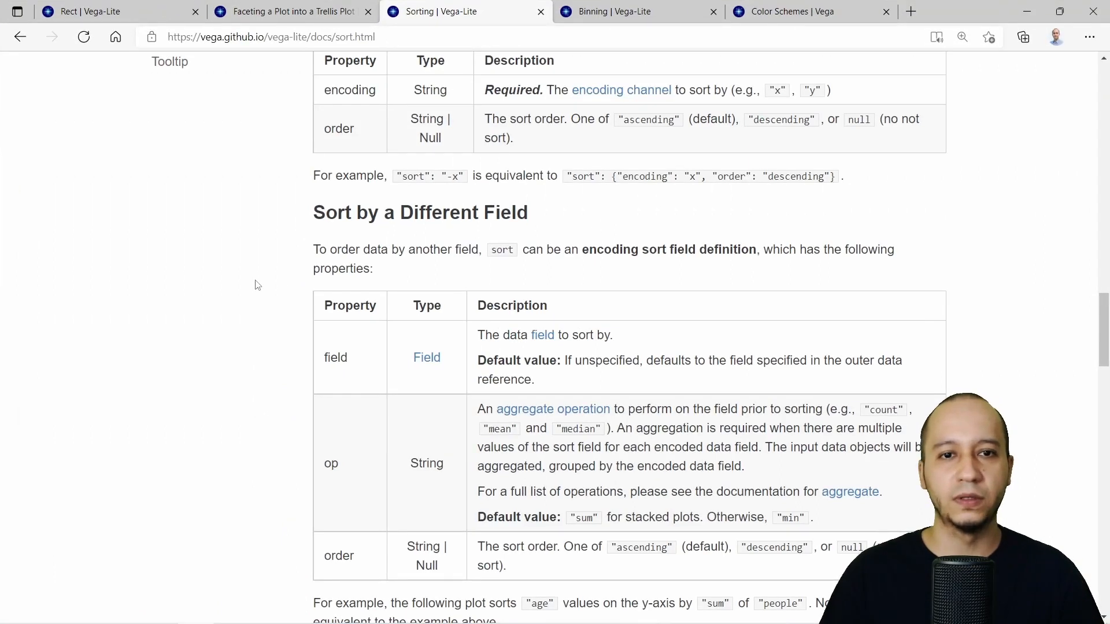
pyautogui.scroll(-1, 254, 285)
pyautogui.moveTo(312, 310)
pyautogui.mouseDown()
pyautogui.moveTo(958, 445)
pyautogui.moveTo(948, 445)
pyautogui.mouseUp()
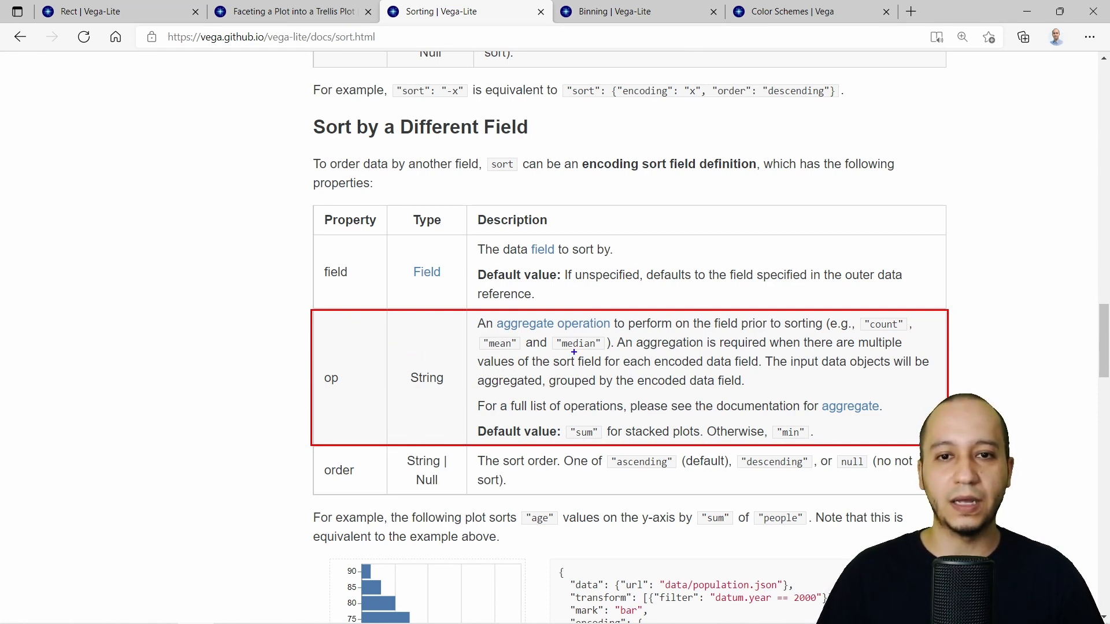
pyautogui.moveTo(557, 351); pyautogui.dragTo(602, 351)
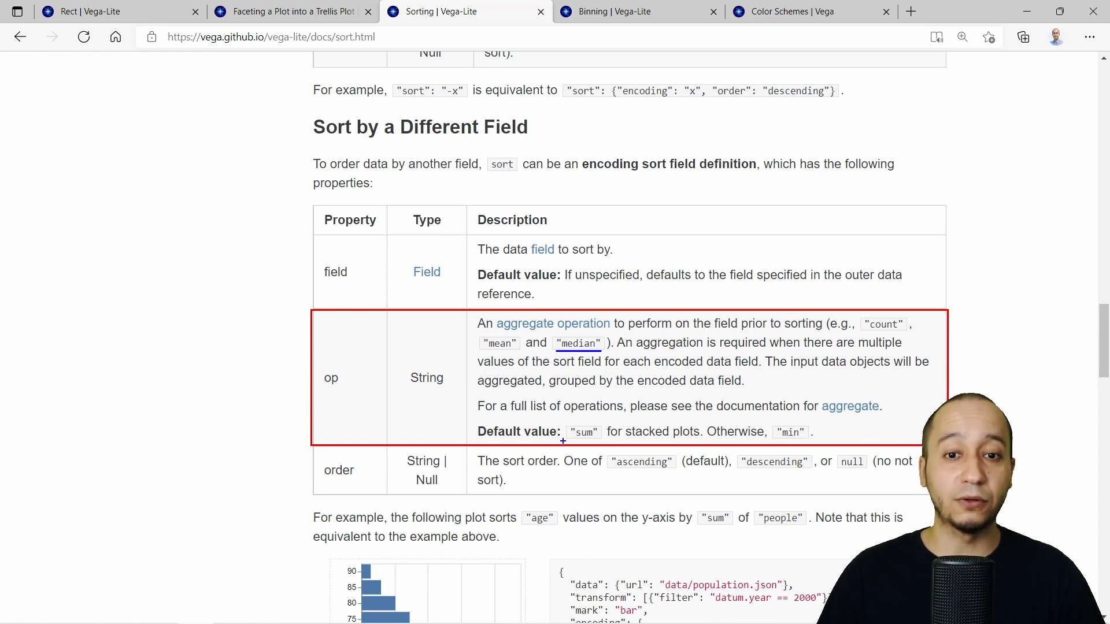
pyautogui.moveTo(622, 441); pyautogui.dragTo(700, 437)
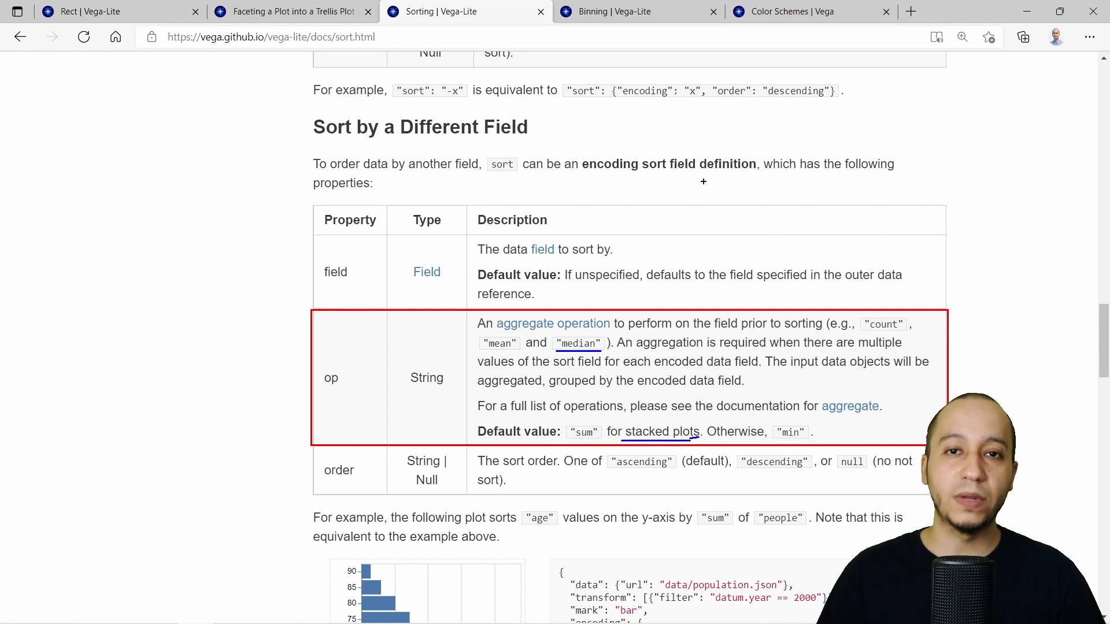
pyautogui.press('Escape')
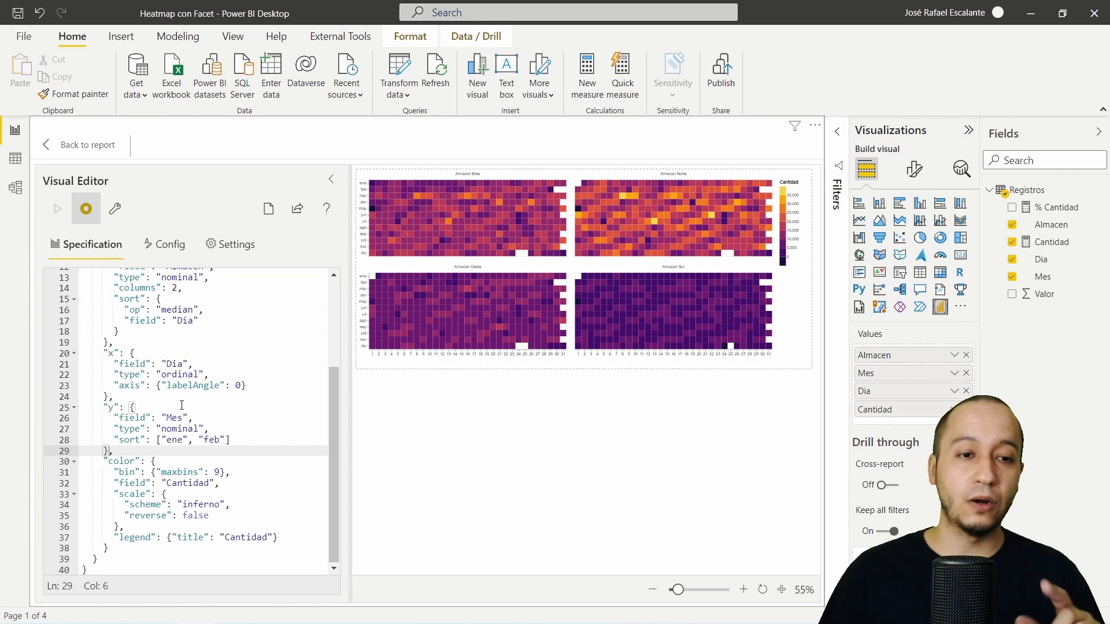
# Step: Return to the Power BI specification and highlight the "bin" line of the "color" encoding
pyautogui.click(182, 406)
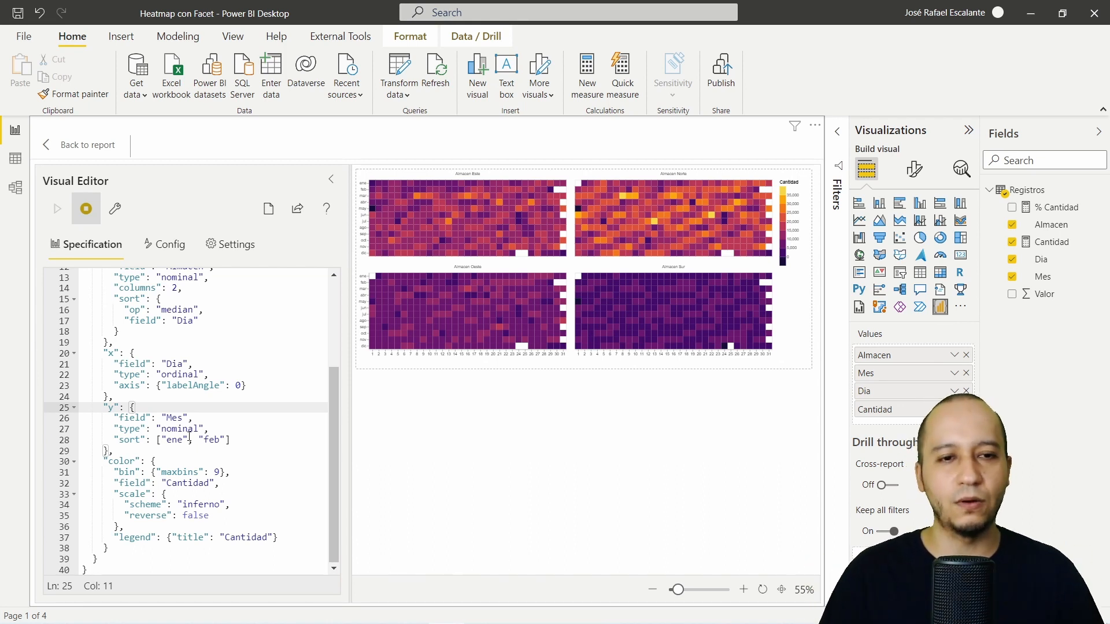
pyautogui.click(201, 473)
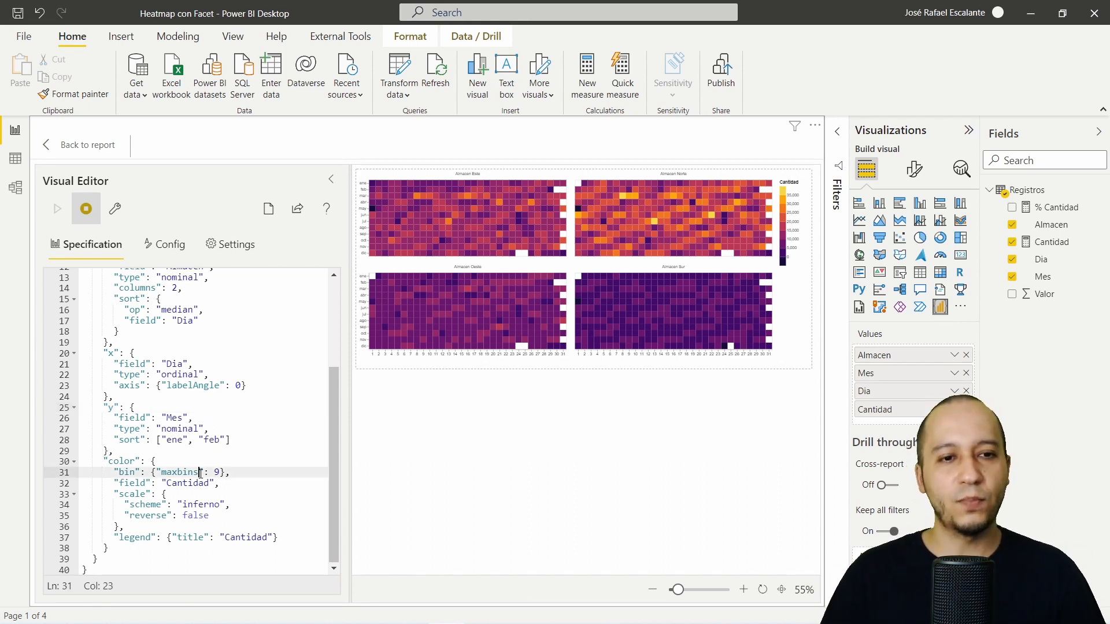
pyautogui.moveTo(118, 472); pyautogui.dragTo(231, 474)
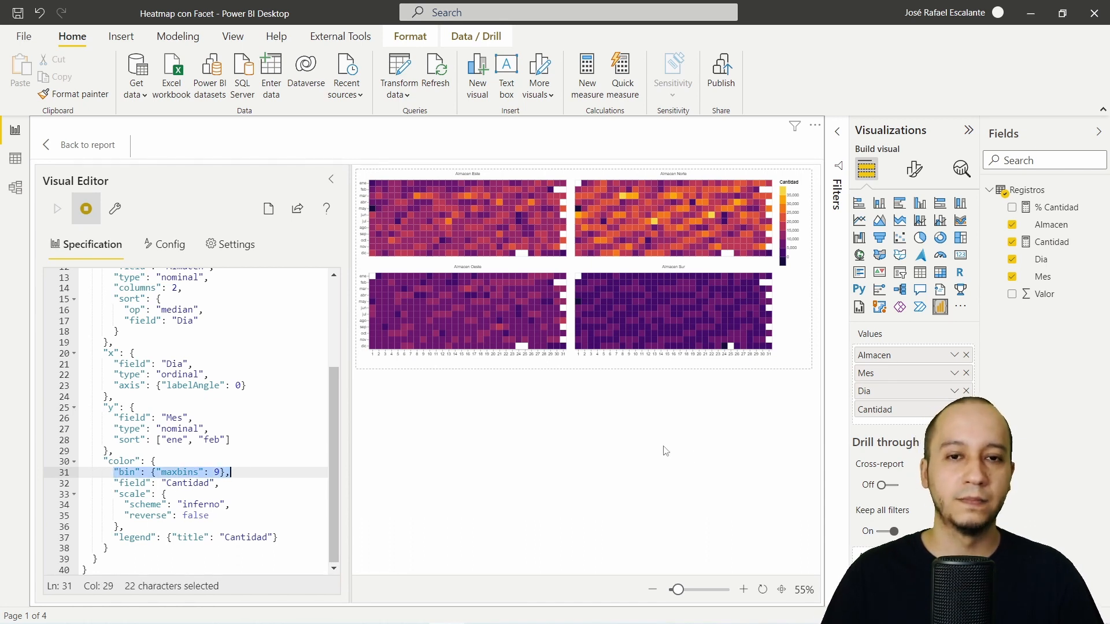
# Step: Enlarge the preview to examine the Cantidad legend and a cell's binned value, and fit the preview again
pyautogui.moveTo(680, 597); pyautogui.dragTo(689, 598)
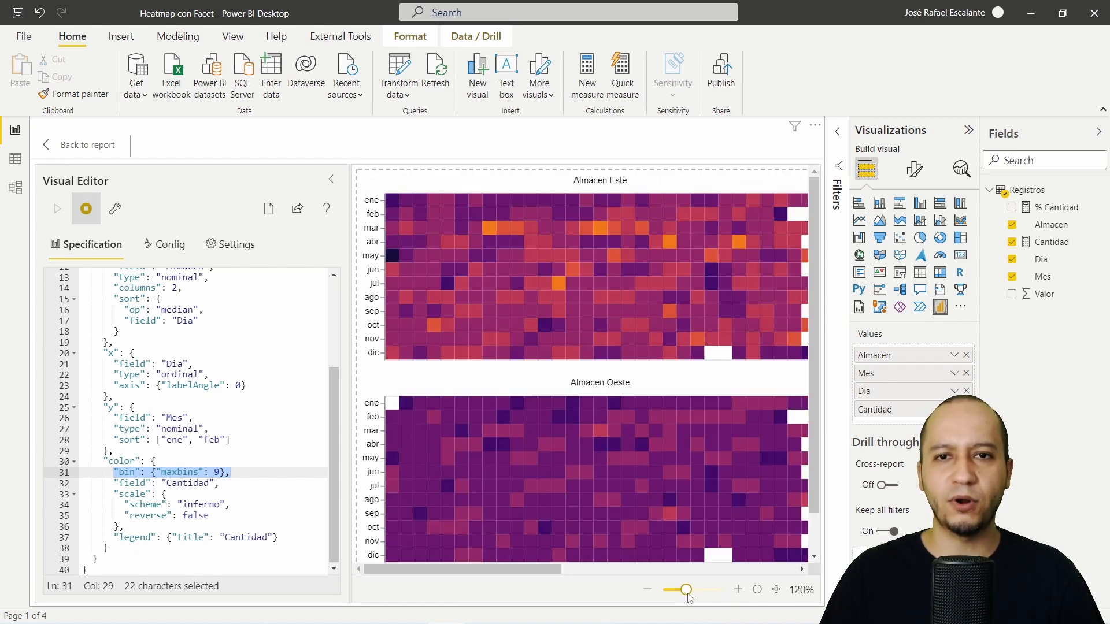
pyautogui.moveTo(480, 568); pyautogui.dragTo(703, 581)
pyautogui.click(646, 590)
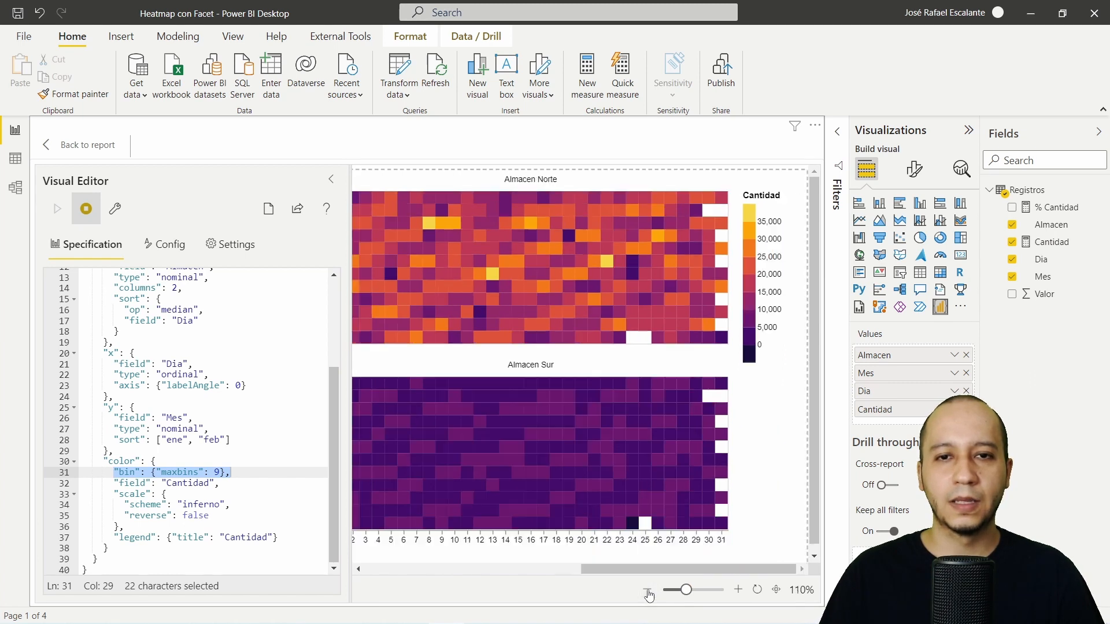
pyautogui.moveTo(640, 570); pyautogui.dragTo(625, 570)
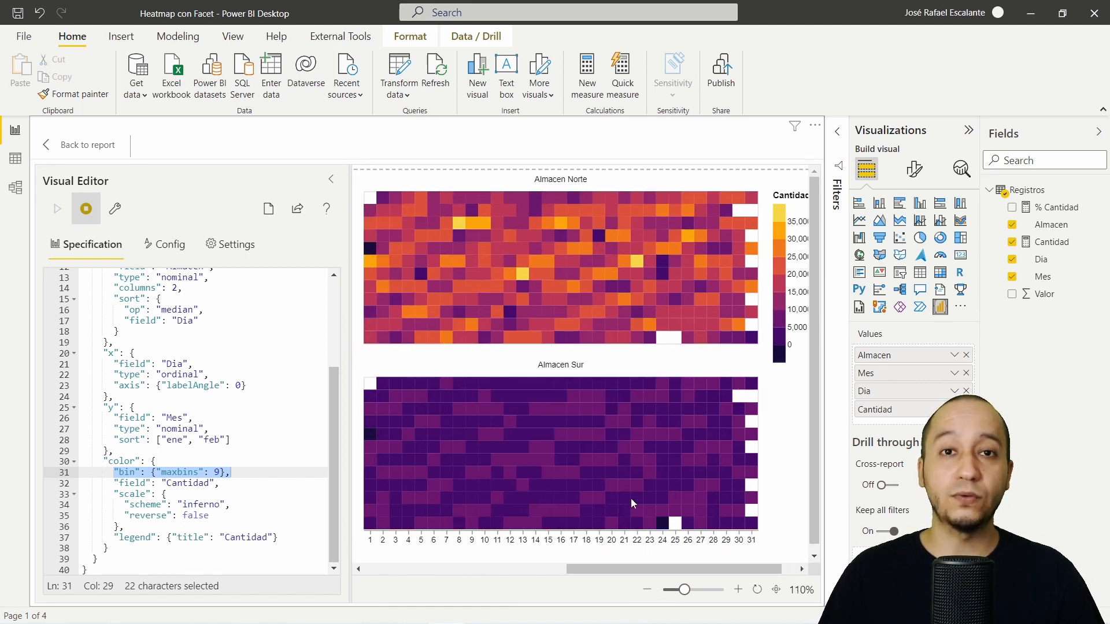
pyautogui.moveTo(599, 247)
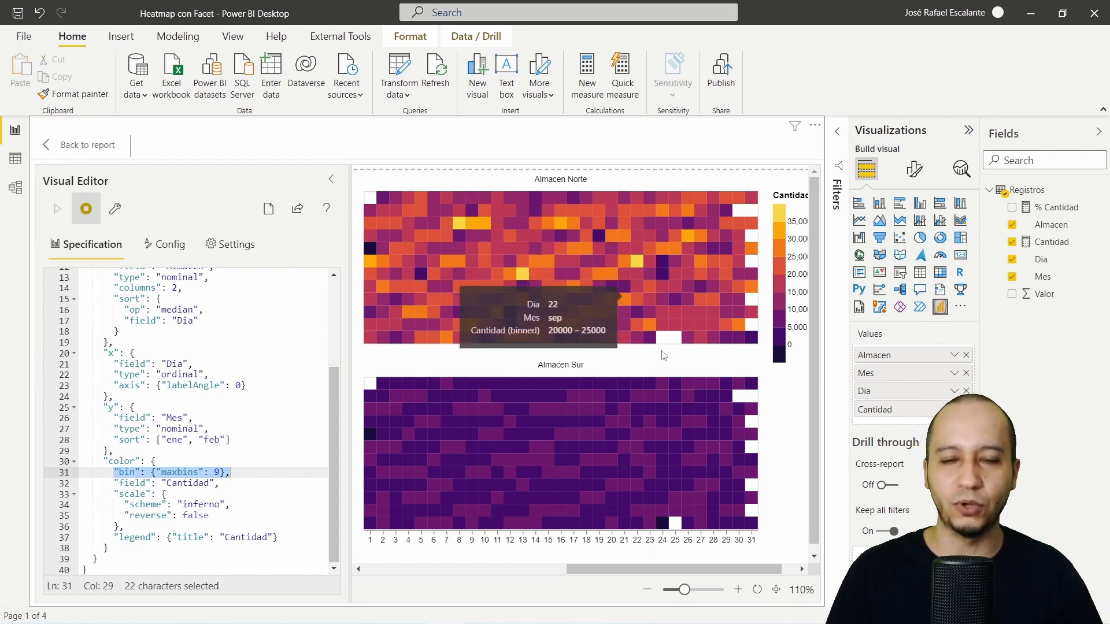
pyautogui.click(776, 590)
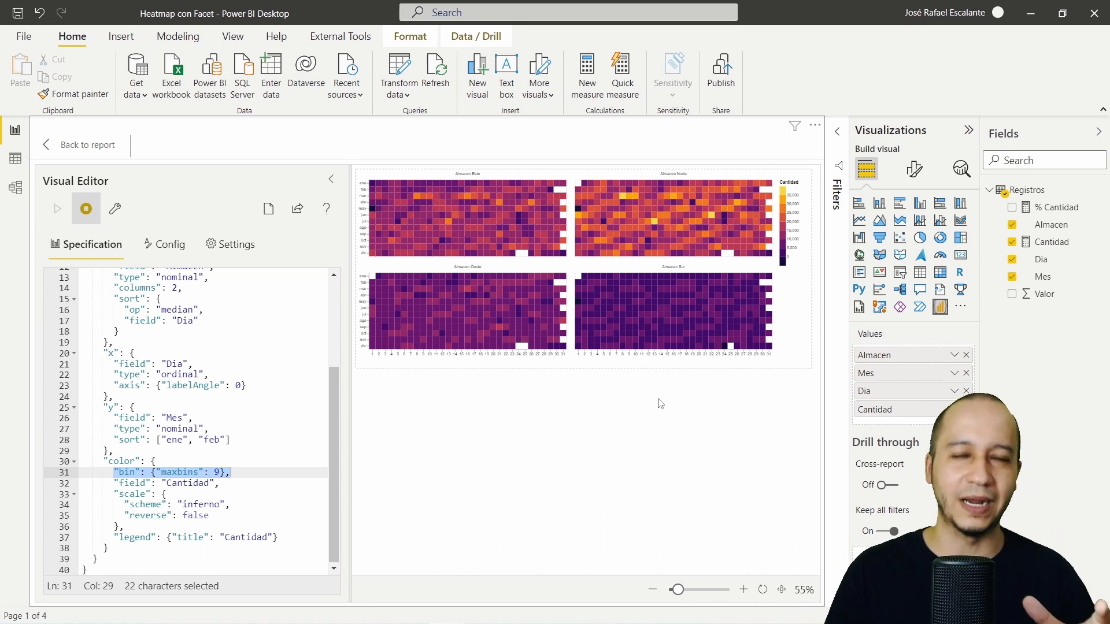
# Step: Try 6 as the color encoding's "maxbins" value and enlarge the preview to examine the Cantidad legend
pyautogui.click(214, 472)
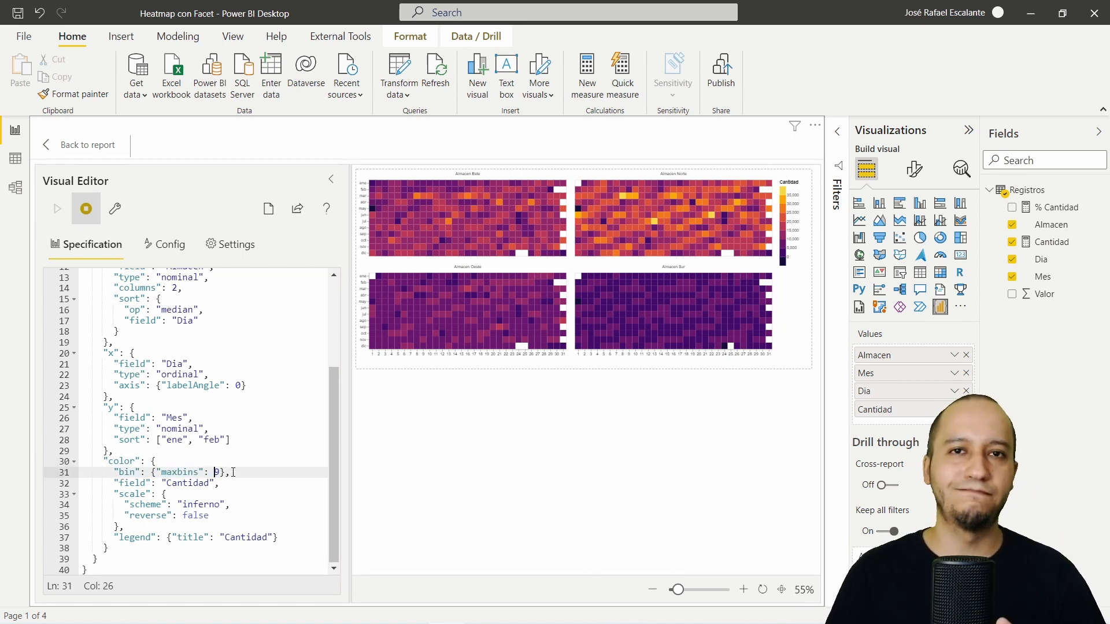
pyautogui.press('Delete')
pyautogui.write('6')
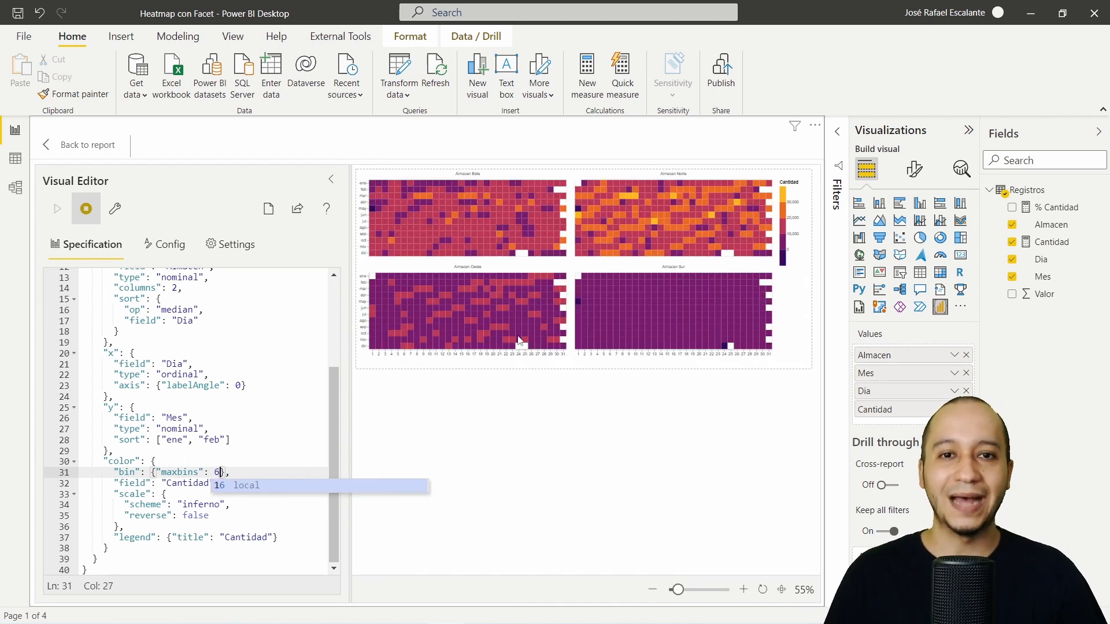
pyautogui.moveTo(677, 590); pyautogui.dragTo(682, 590)
pyautogui.moveTo(538, 569); pyautogui.dragTo(746, 573)
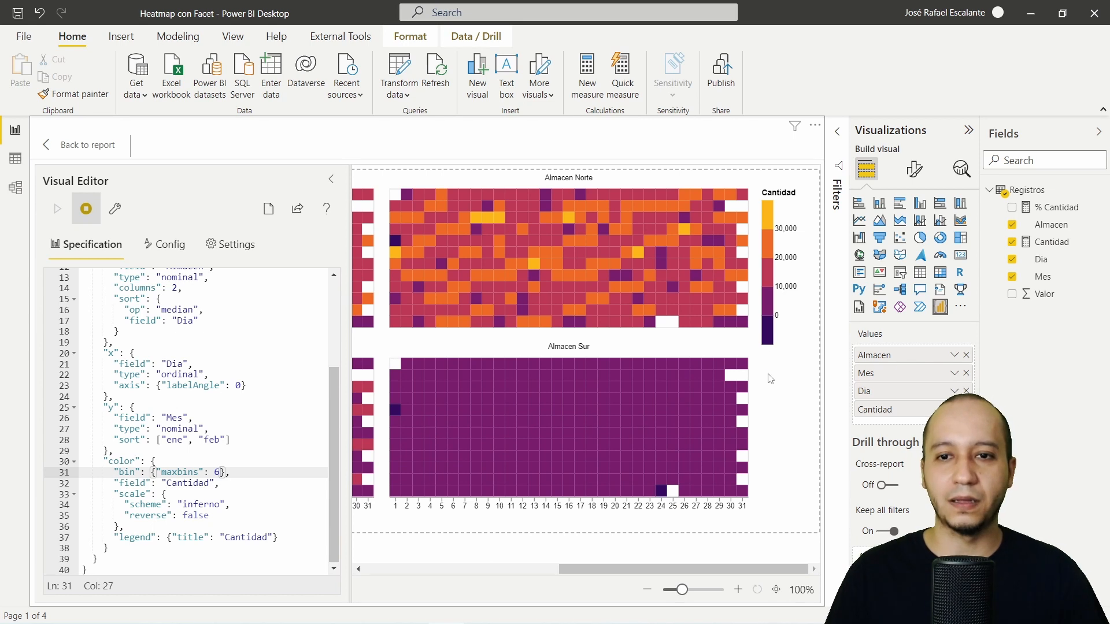
pyautogui.moveTo(759, 180)
pyautogui.mouseDown()
pyautogui.moveTo(823, 286)
pyautogui.moveTo(821, 349)
pyautogui.moveTo(804, 357)
pyautogui.mouseUp()
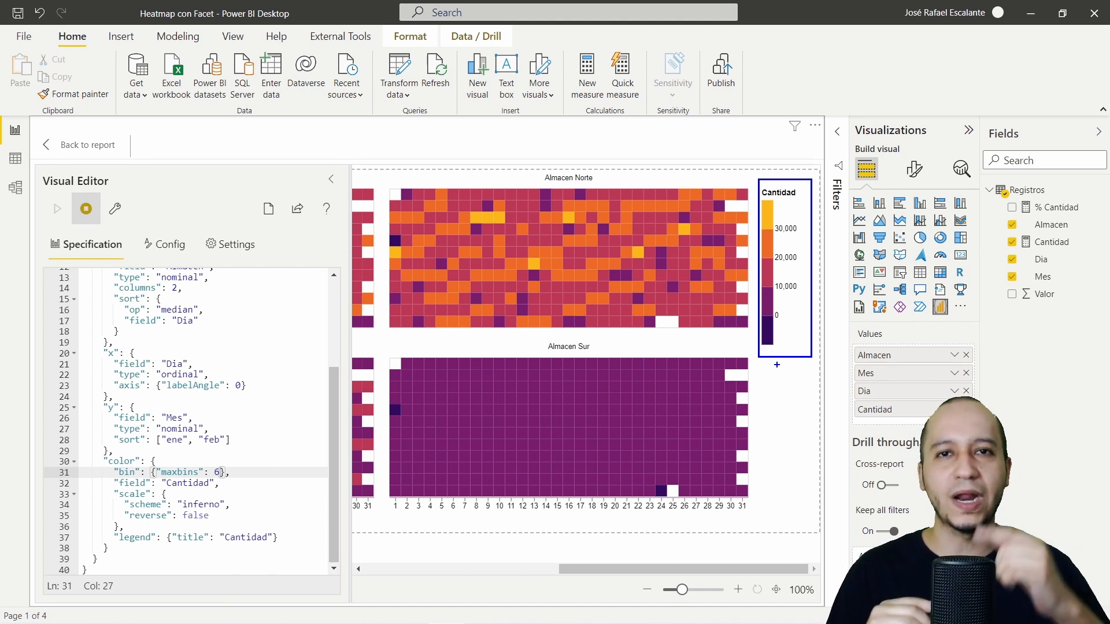
# Step: Undo the "maxbins" change to restore the value 9 and view the Cantidad legend
pyautogui.click(234, 474)
pyautogui.press('Left')
pyautogui.press('Left')
pyautogui.press('BackSpace')
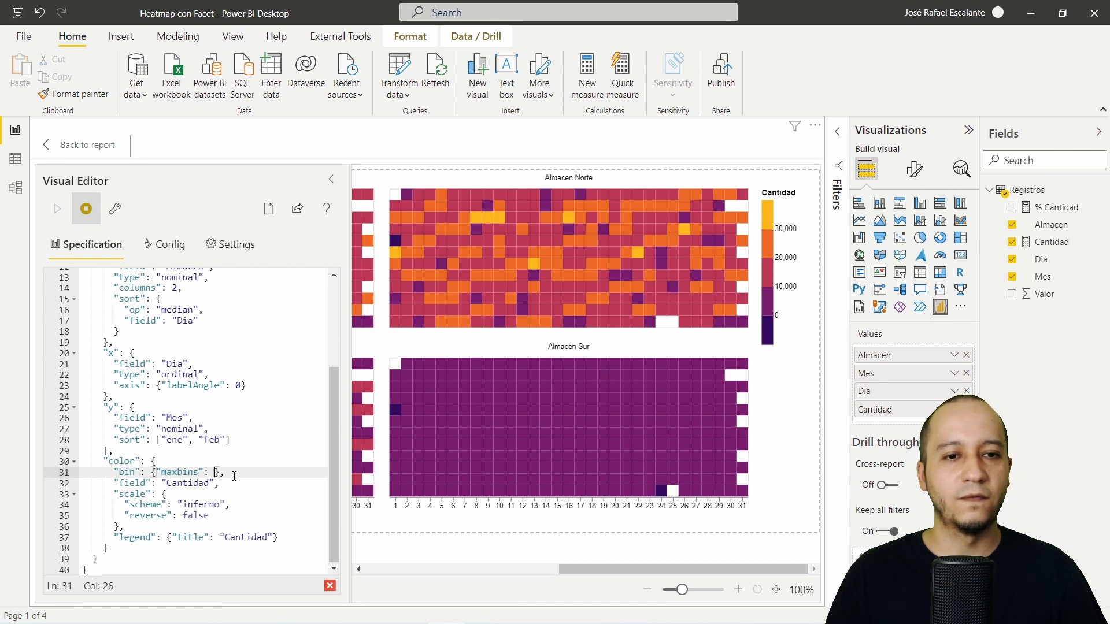
pyautogui.hotkey('ctrl', 'z')
pyautogui.moveTo(610, 564); pyautogui.dragTo(792, 491)
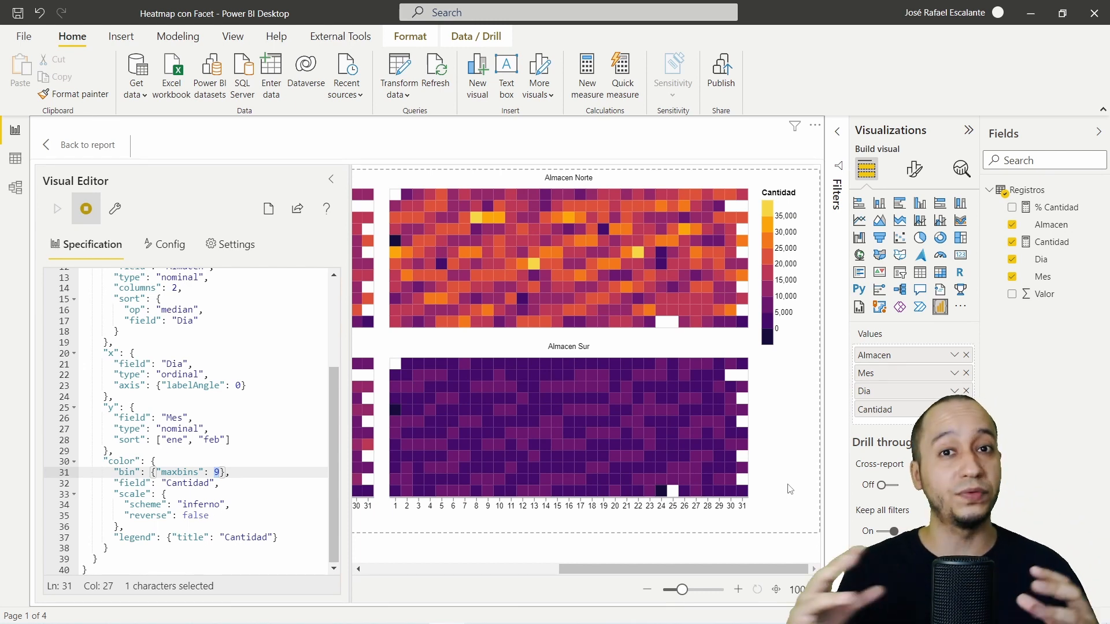
# Step: Review the color encoding's "Cantidad" field and highlight the "scale" block with its "scheme" and "reverse" settings
pyautogui.click(183, 473)
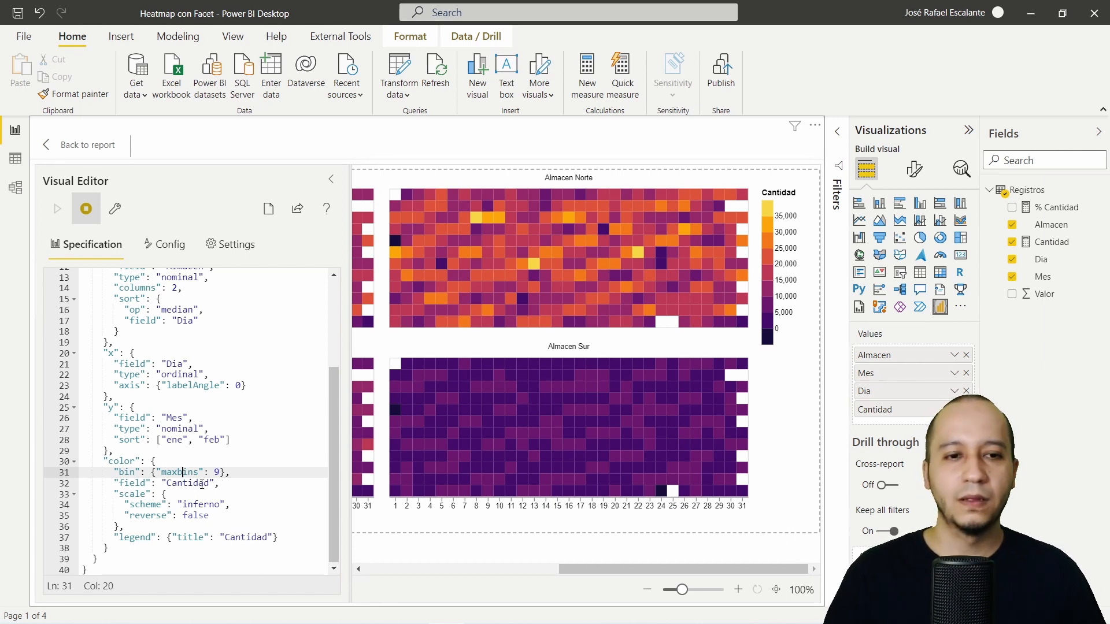
pyautogui.doubleClick(202, 485)
pyautogui.click(182, 491)
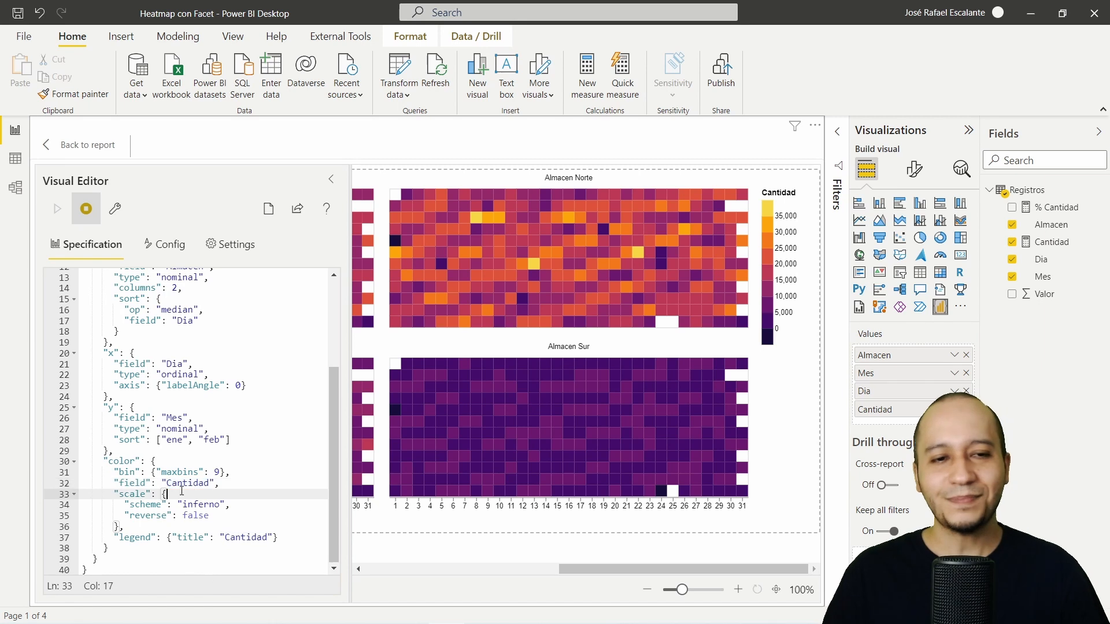
pyautogui.keyDown('shift'); pyautogui.click(119, 525); pyautogui.keyUp('shift')
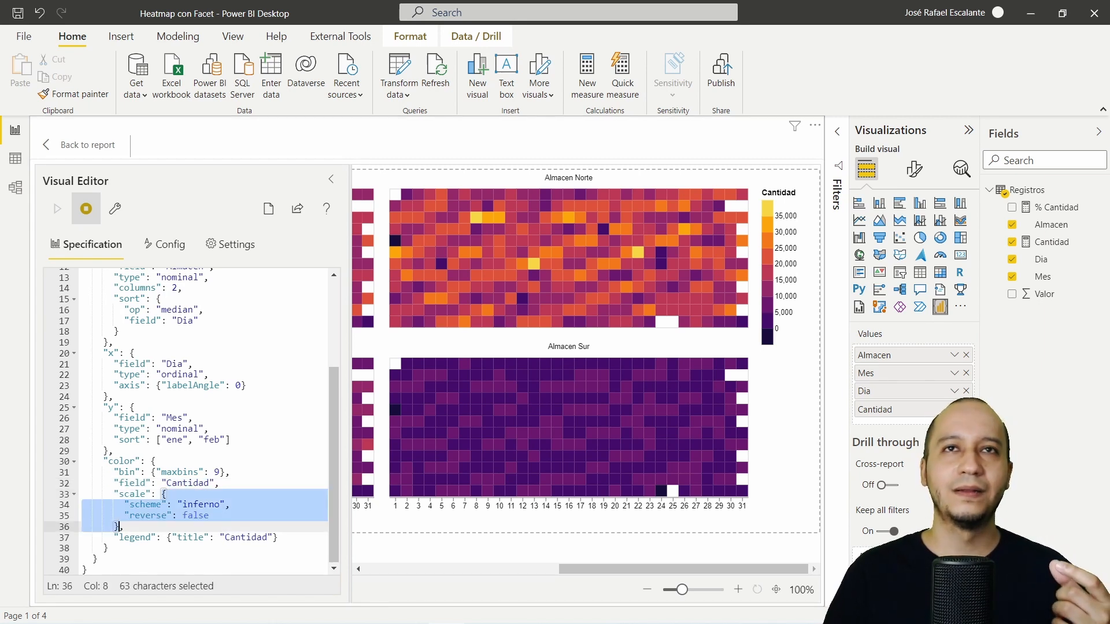
# Step: Switch to the Vega-Lite Binning documentation in the browser and look through the histogram examples down to Bin Parameters
pyautogui.moveTo(0, 104); pyautogui.dragTo(692, 71)
pyautogui.click(729, 77)
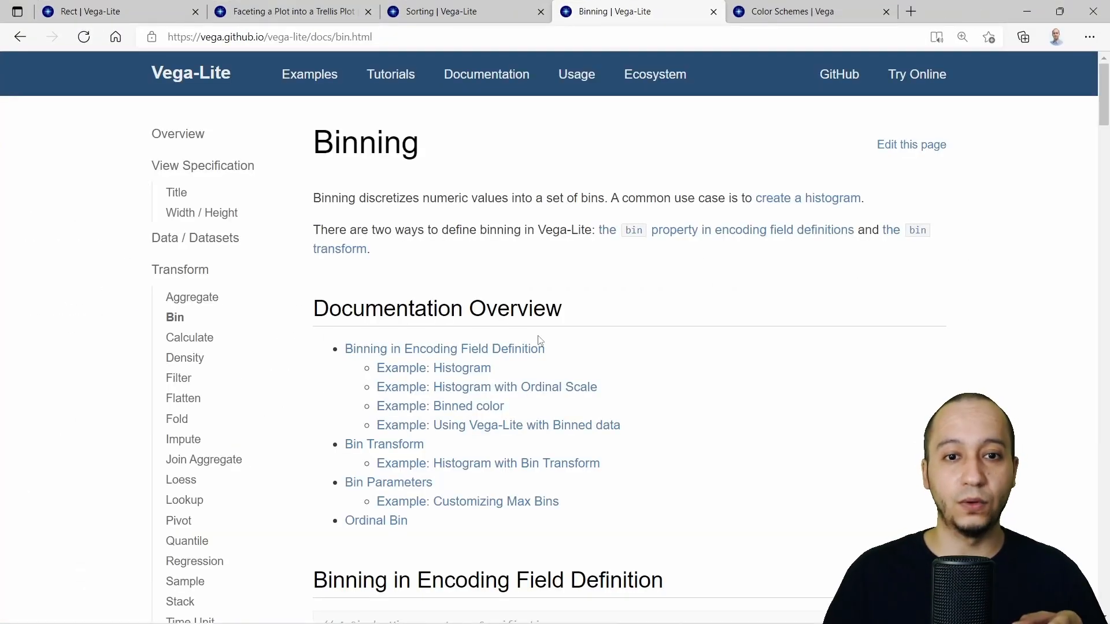
pyautogui.click(462, 368)
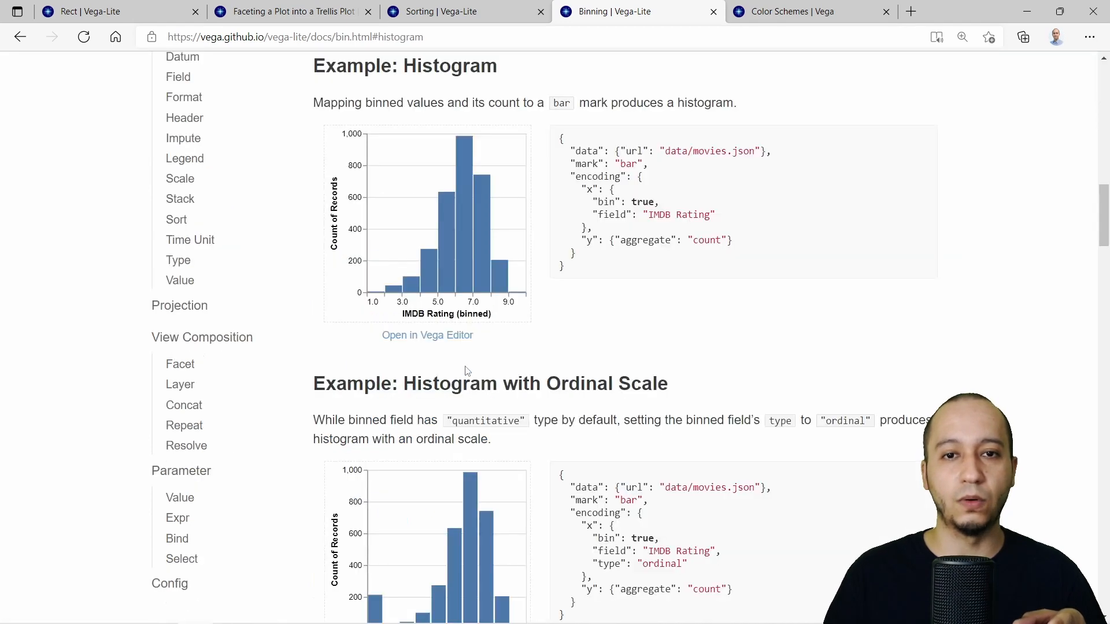
pyautogui.scroll(-10, 658, 300)
pyautogui.scroll(-15, 658, 300)
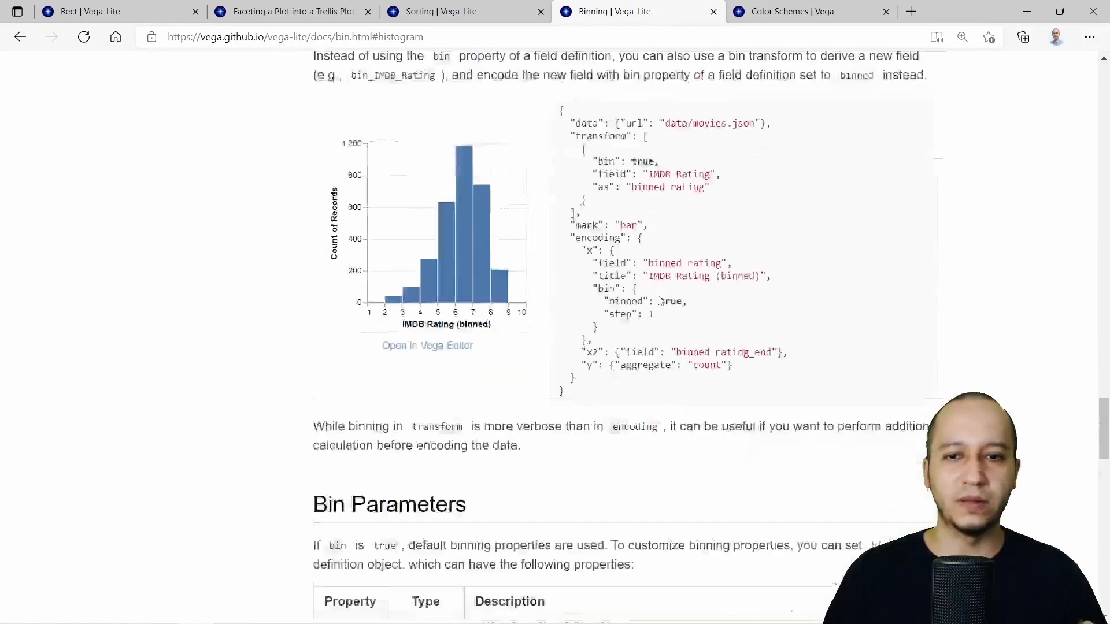
pyautogui.scroll(-5, 659, 300)
# Step: Open the Vega Color Schemes documentation and examine the discrete palettes of the "inferno" scheme
pyautogui.click(803, 9)
pyautogui.scroll(-1, 826, 283)
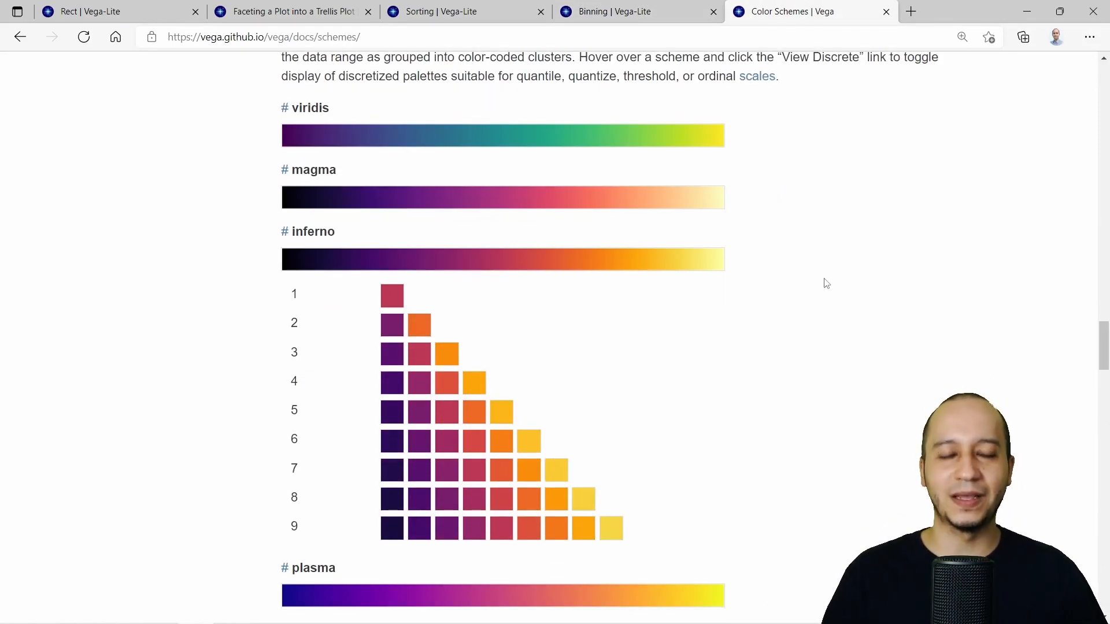
pyautogui.scroll(-1, 826, 283)
pyautogui.moveTo(501, 203)
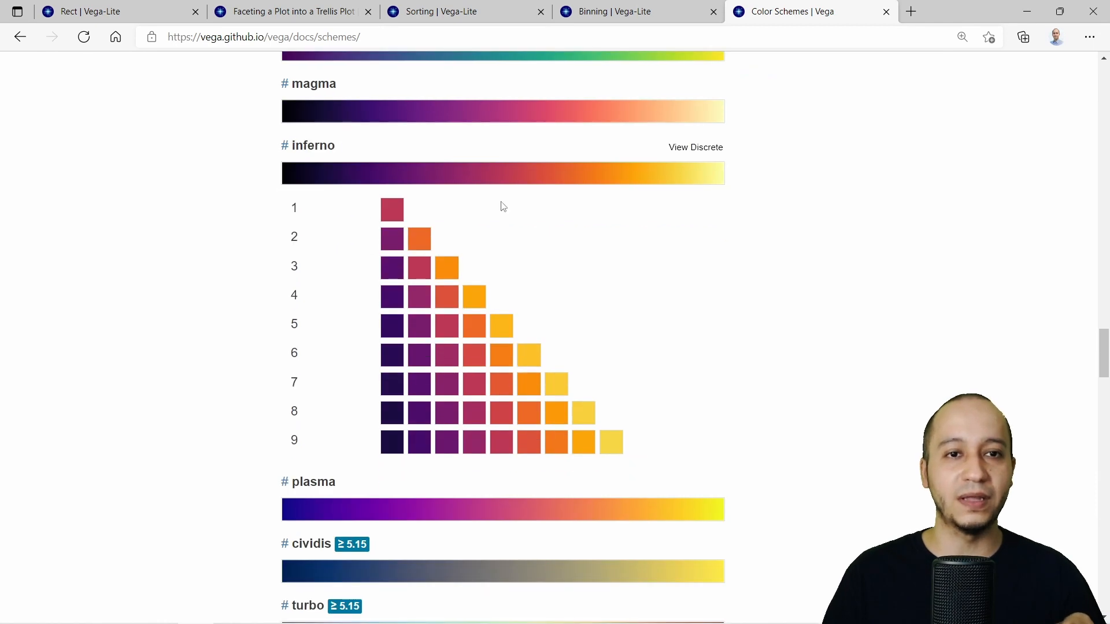
pyautogui.scroll(1, 225, 174)
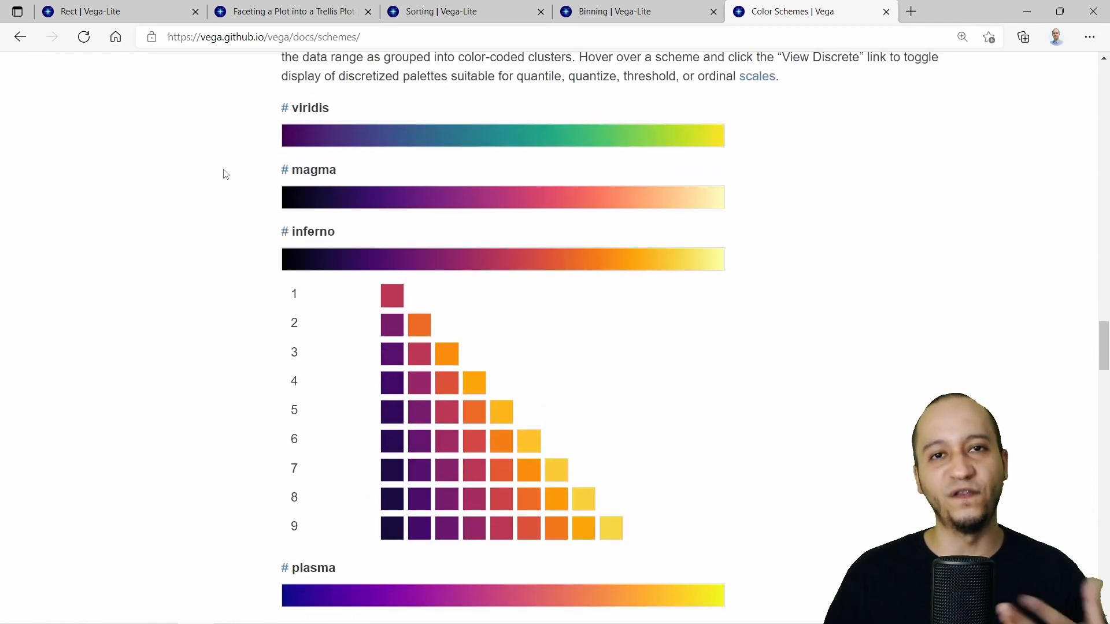
# Step: Toggle the discrete palettes of the "inferno" scheme in the Vega Color Schemes documentation
pyautogui.moveTo(567, 253)
pyautogui.click(707, 234)
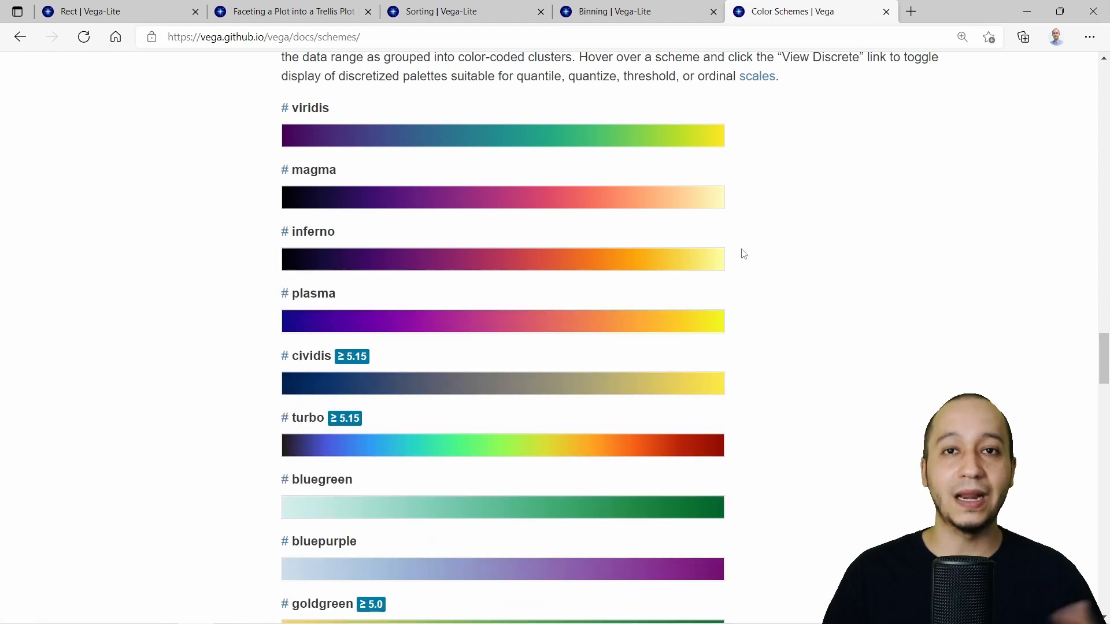
pyautogui.click(713, 236)
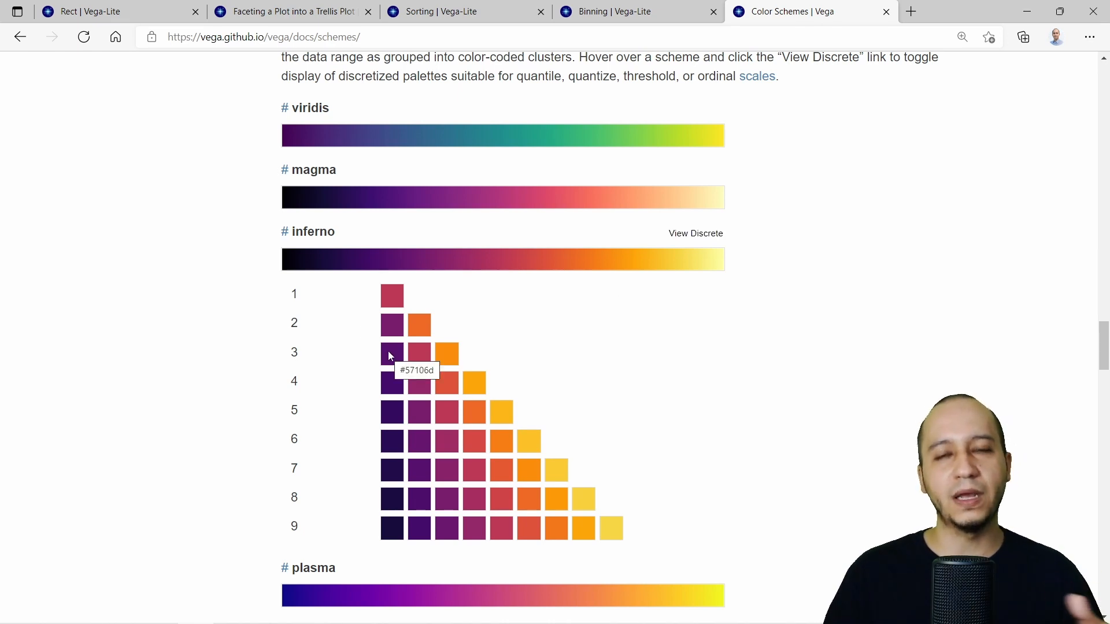
pyautogui.click(709, 237)
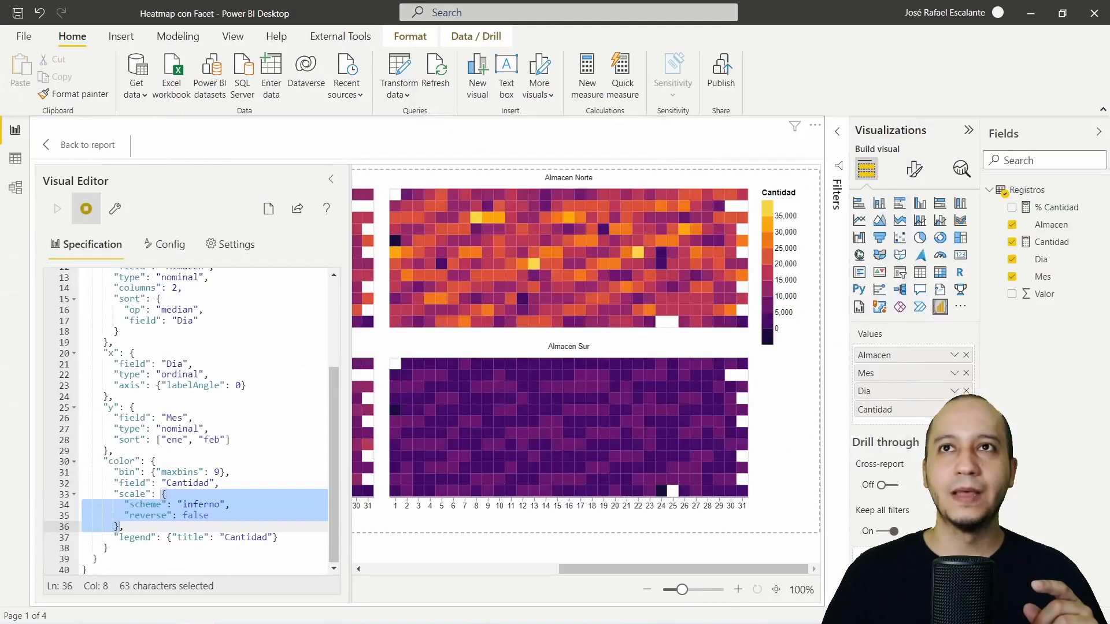
# Step: Switch to Power BI Desktop and review the color scale's "reverse" setting with the whole faceted heatmap fitted in view
pyautogui.click(204, 515)
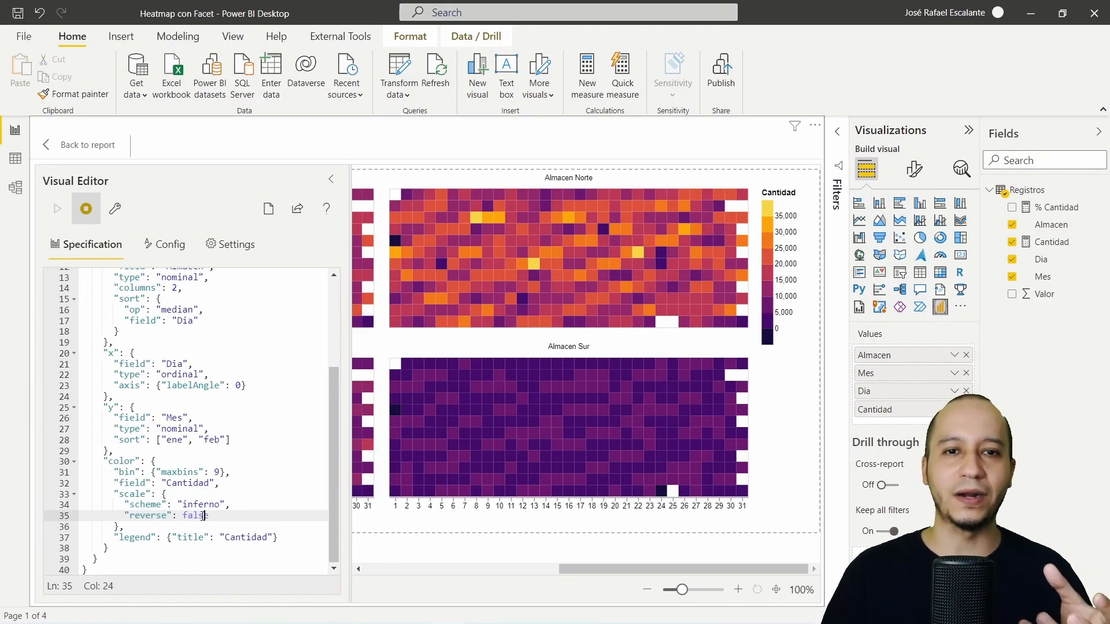
pyautogui.click(777, 589)
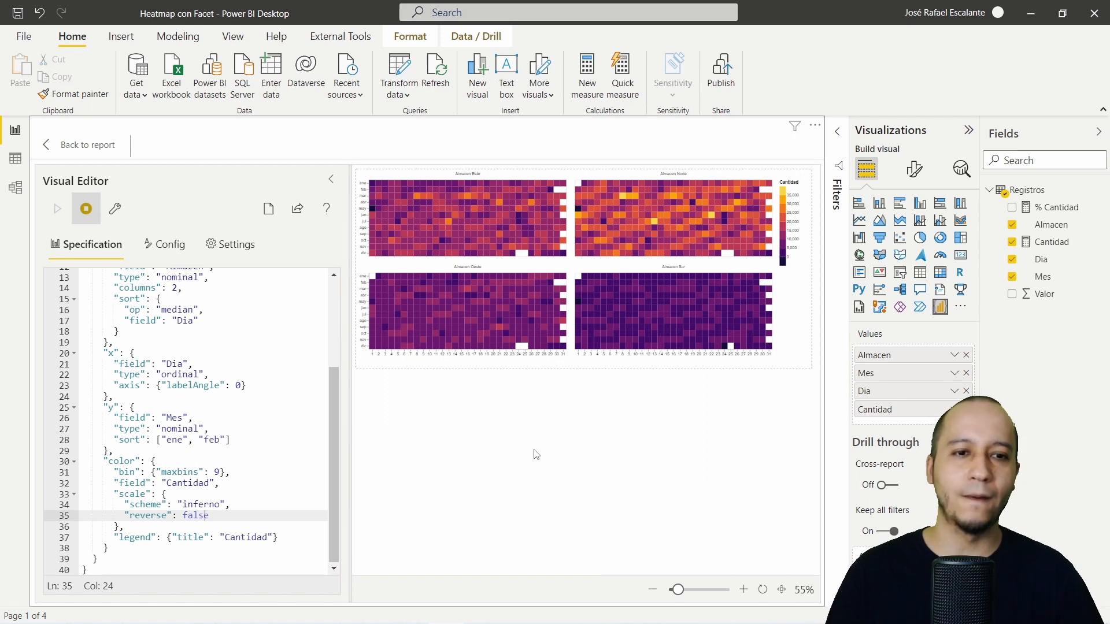
# Step: Return to the Color Schemes page in the browser and annotate the "inferno" scheme with a red box labelled "left" and "right" at its ends
pyautogui.moveTo(0, 86); pyautogui.dragTo(630, 90)
pyautogui.click(691, 93)
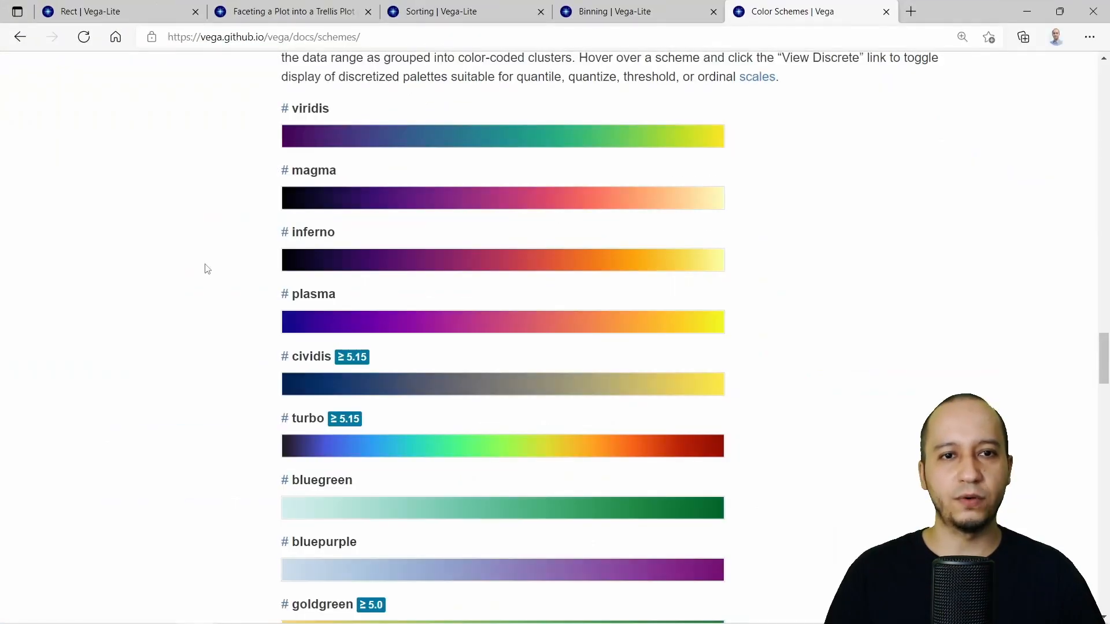
pyautogui.scroll(1, 205, 268)
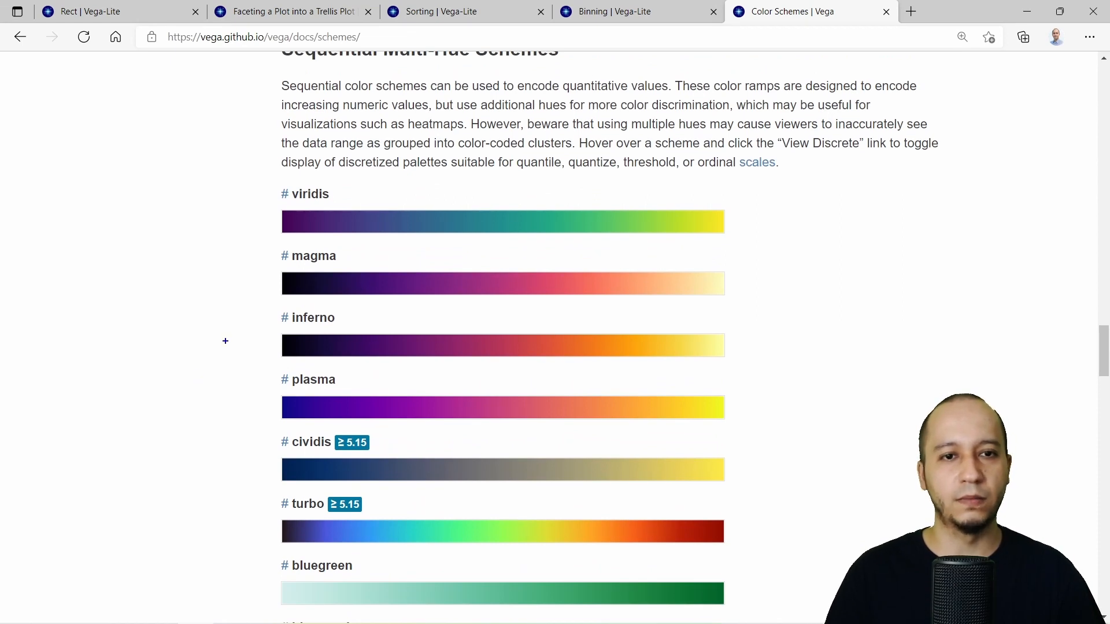
pyautogui.moveTo(265, 304)
pyautogui.mouseDown()
pyautogui.moveTo(433, 347)
pyautogui.moveTo(744, 371)
pyautogui.mouseUp()
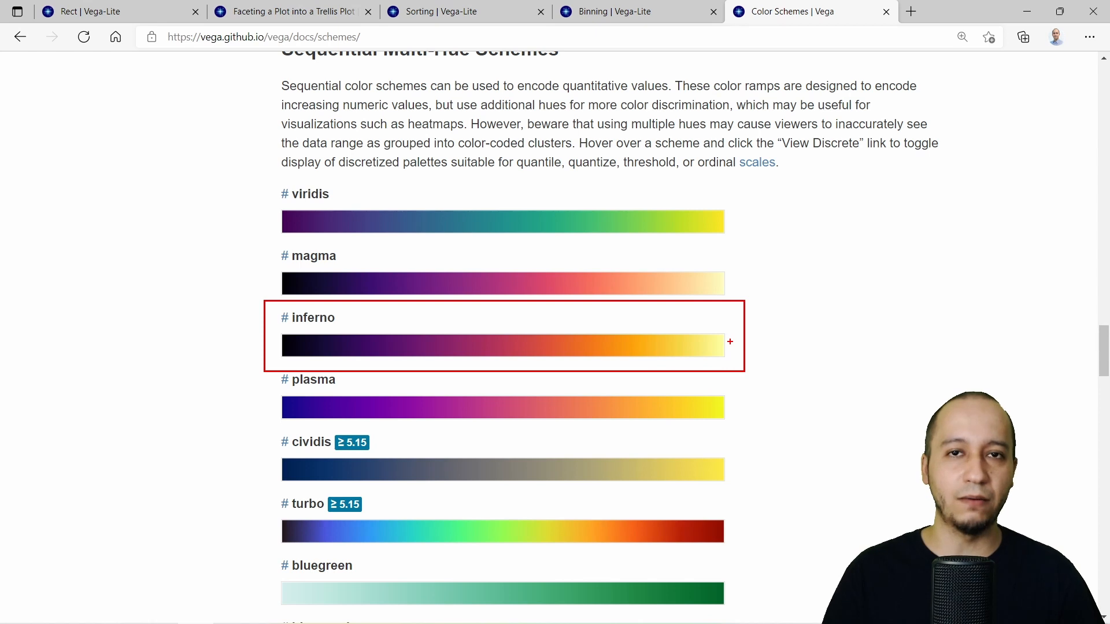
pyautogui.write('t')
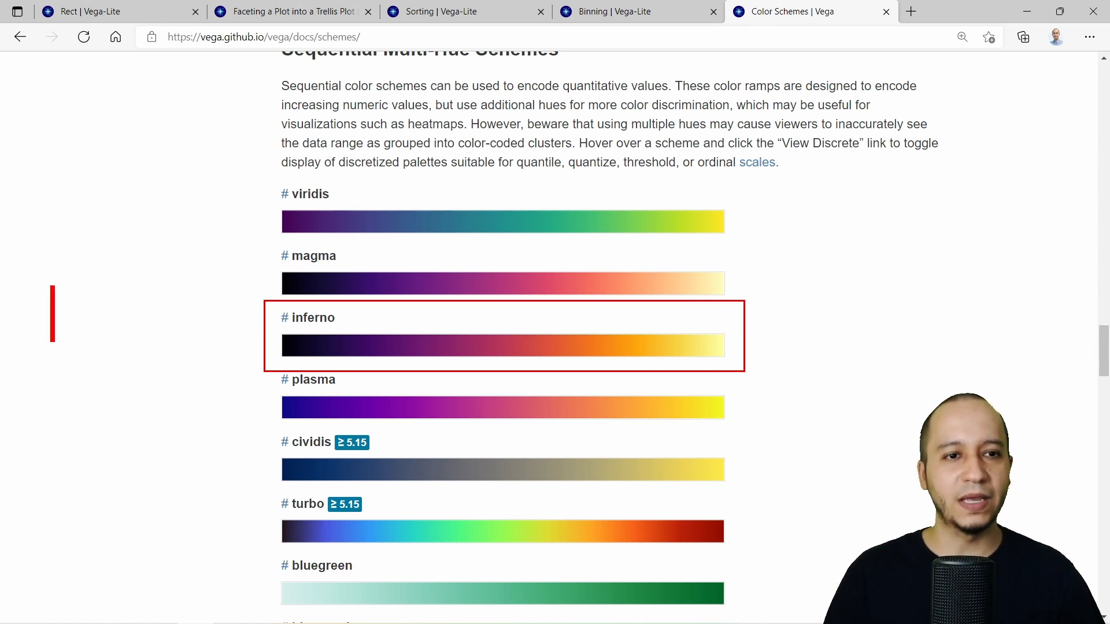
pyautogui.write('left')
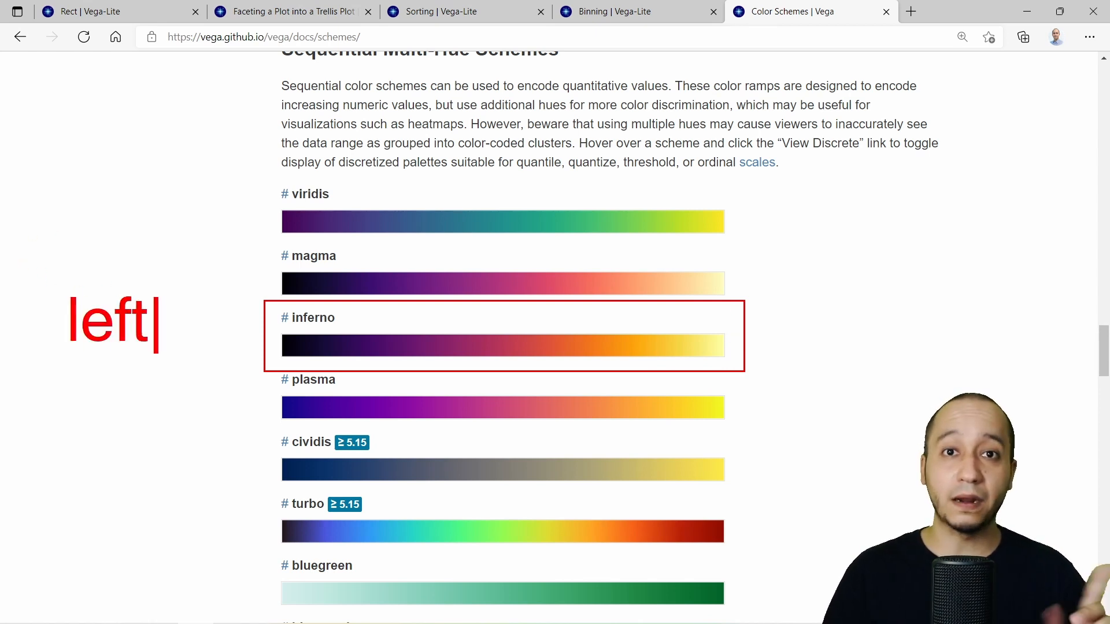
pyautogui.write('t')
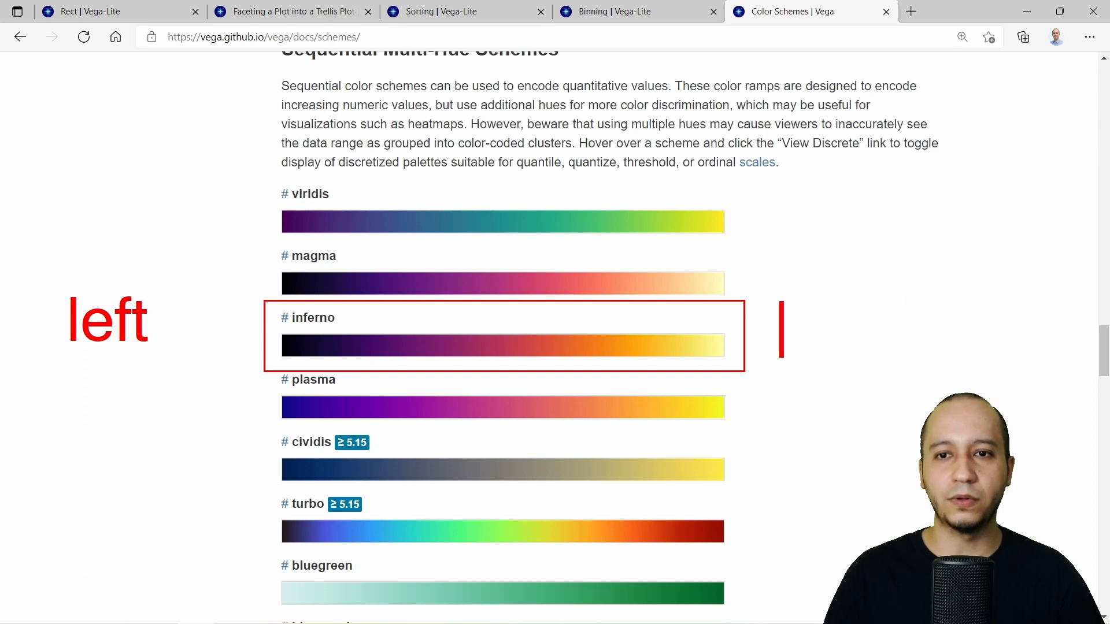
pyautogui.write('right')
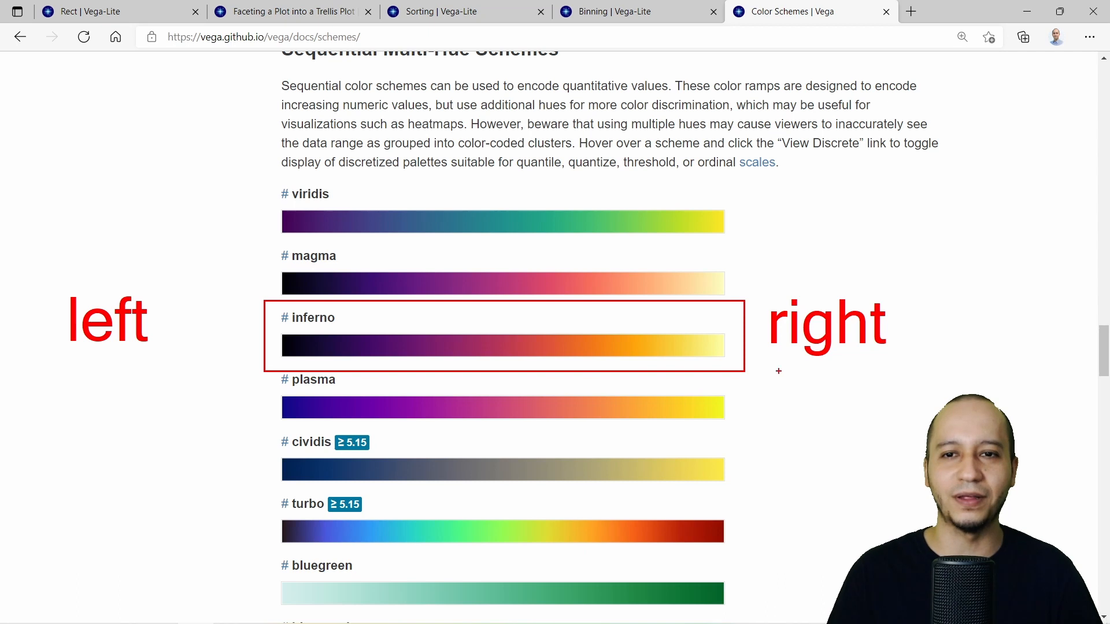
pyautogui.press('Escape')
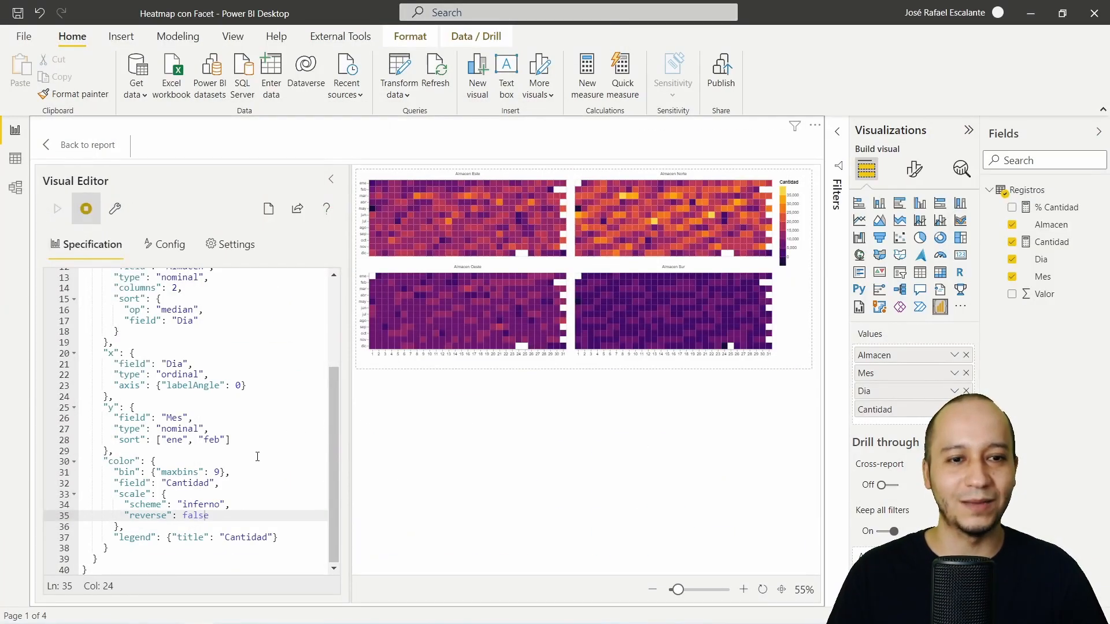
# Step: In the Power BI specification, try the color scale with "reverse" set to true and restore it to false
pyautogui.click(255, 454)
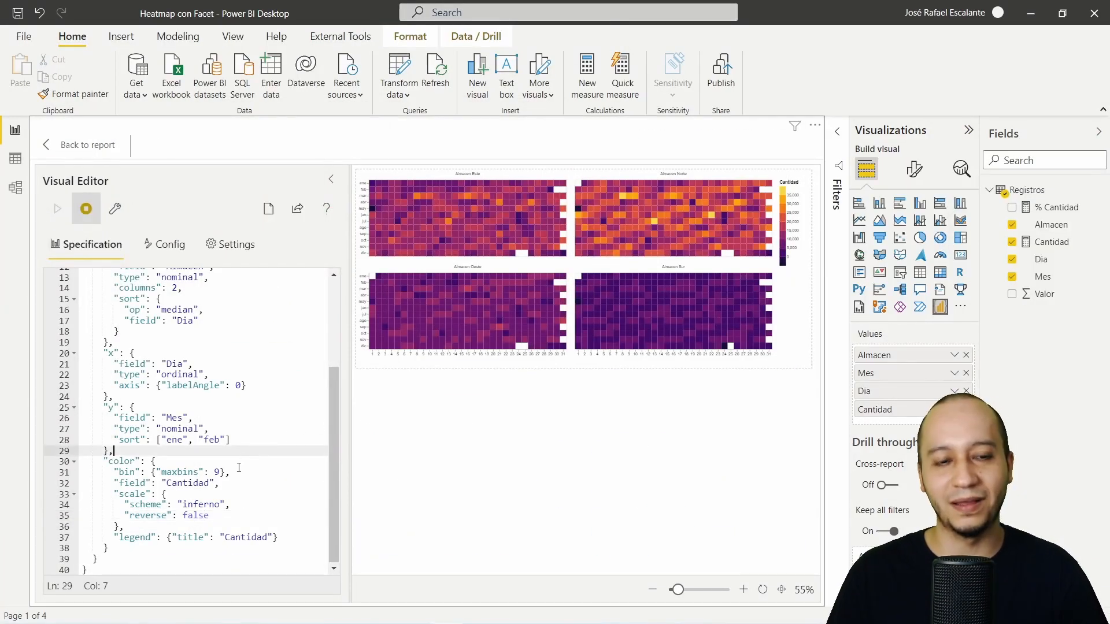
pyautogui.doubleClick(195, 515)
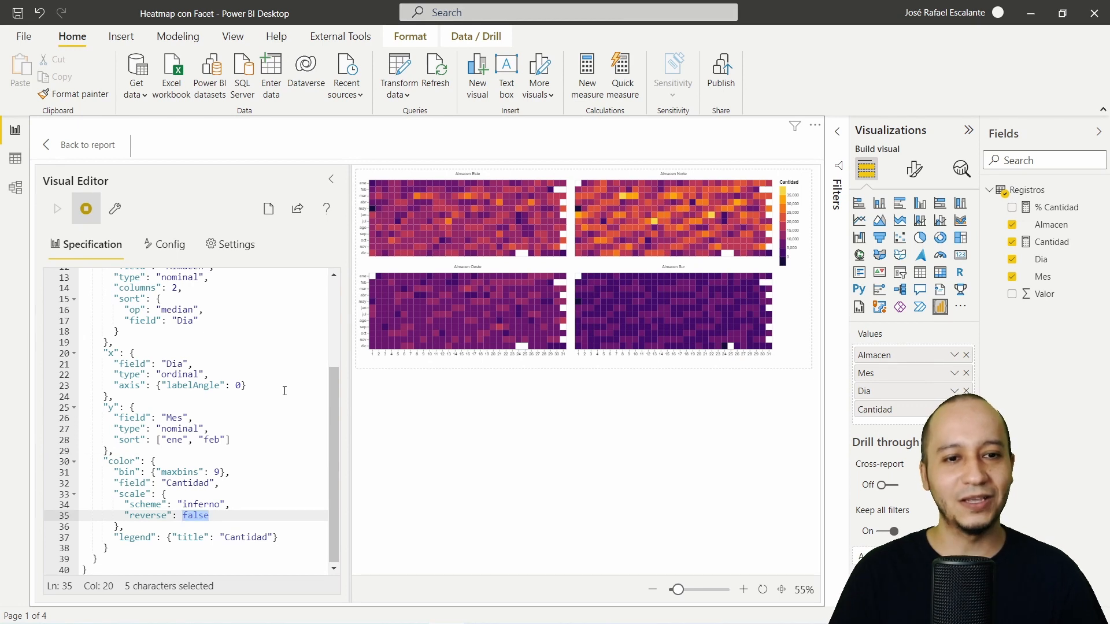
pyautogui.write('true')
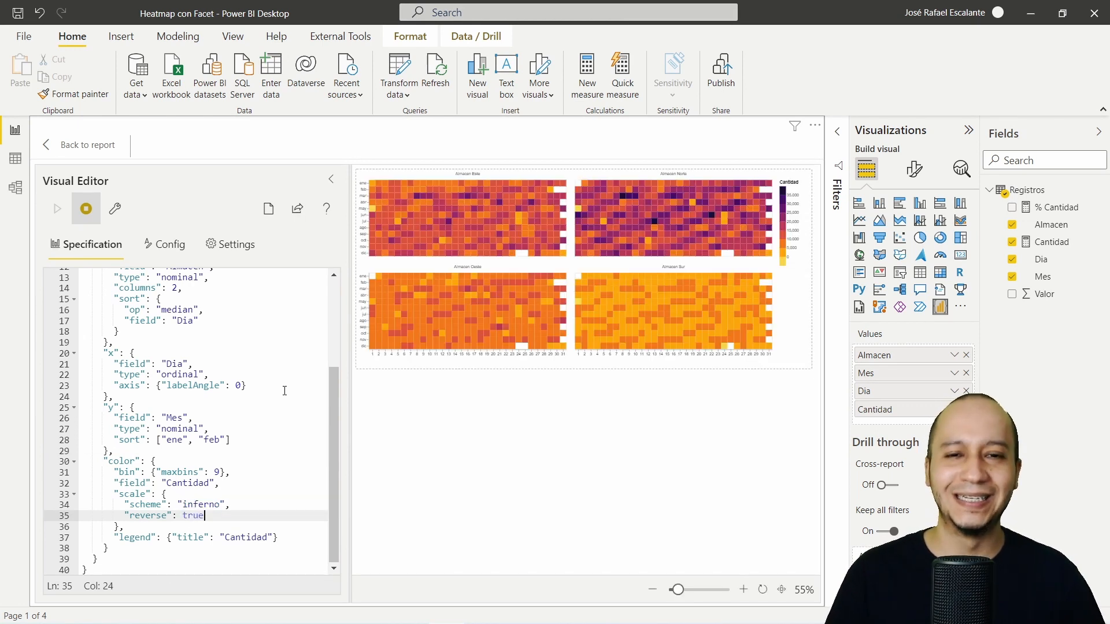
pyautogui.doubleClick(189, 515)
pyautogui.write('false')
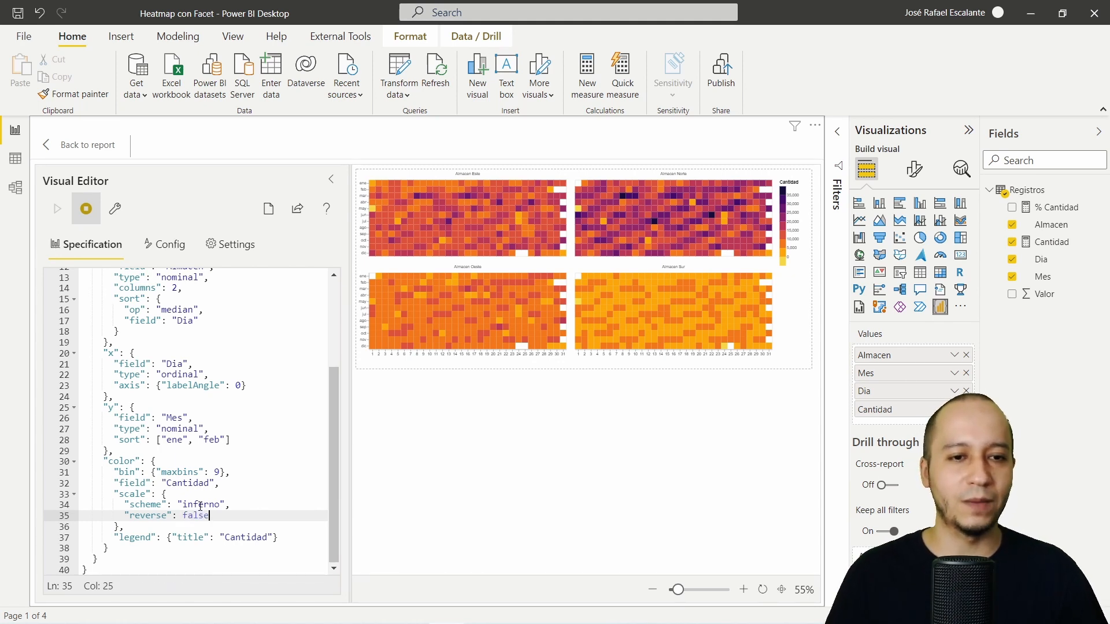
# Step: Try the "viridis", "magma", "plasma" and "turbo" color schemes in the scale of the color encoding
pyautogui.doubleClick(201, 505)
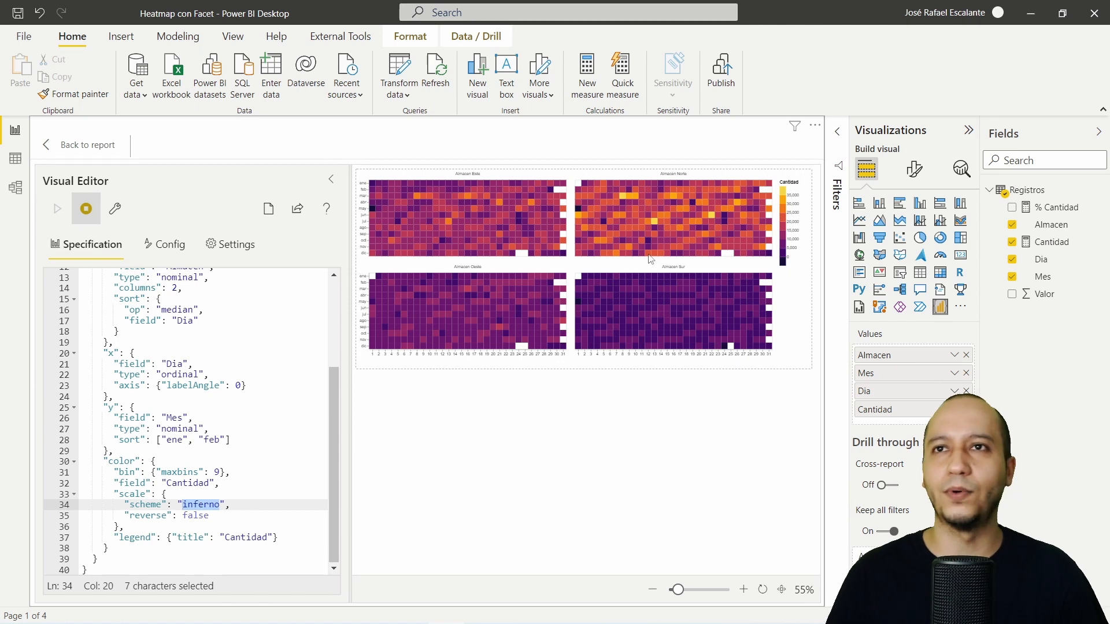
pyautogui.write('viridis')
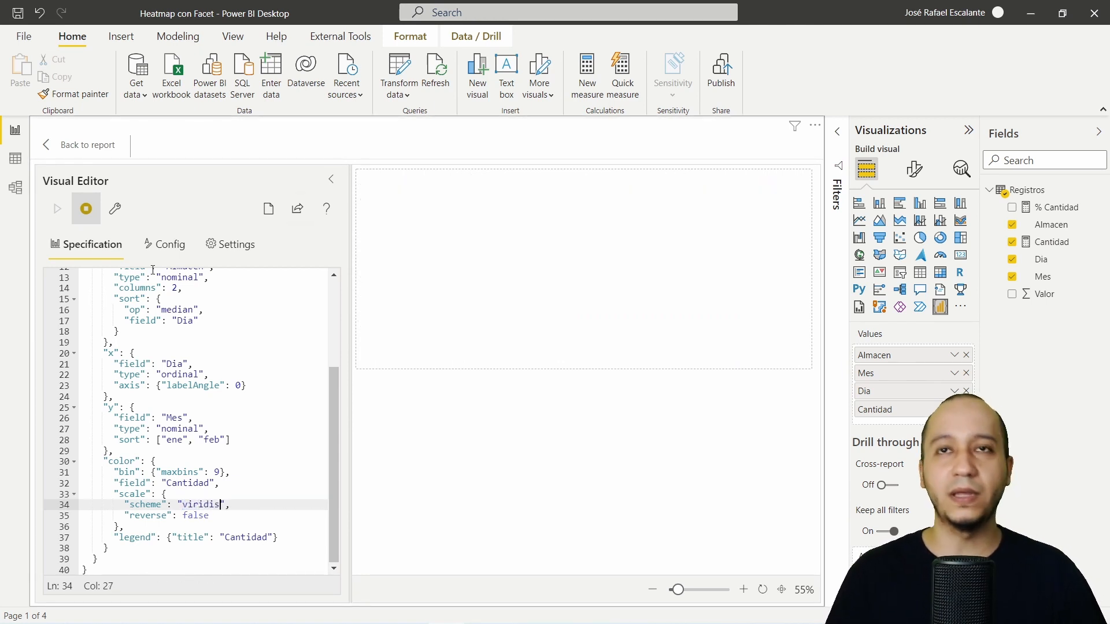
pyautogui.doubleClick(212, 505)
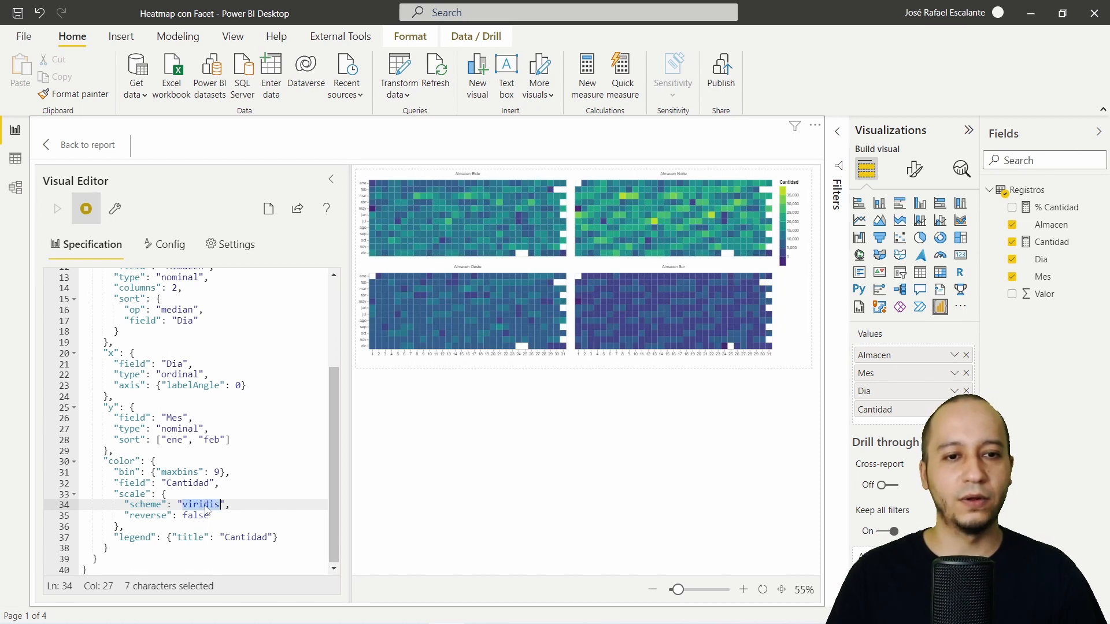
pyautogui.write('magma')
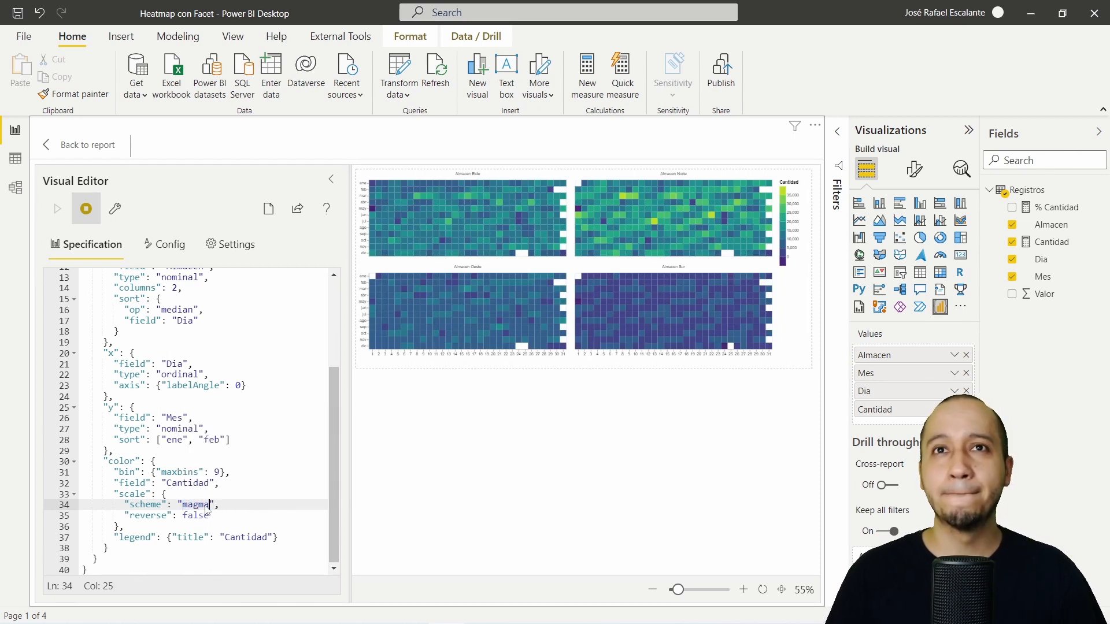
pyautogui.doubleClick(197, 505)
pyautogui.write('plasma')
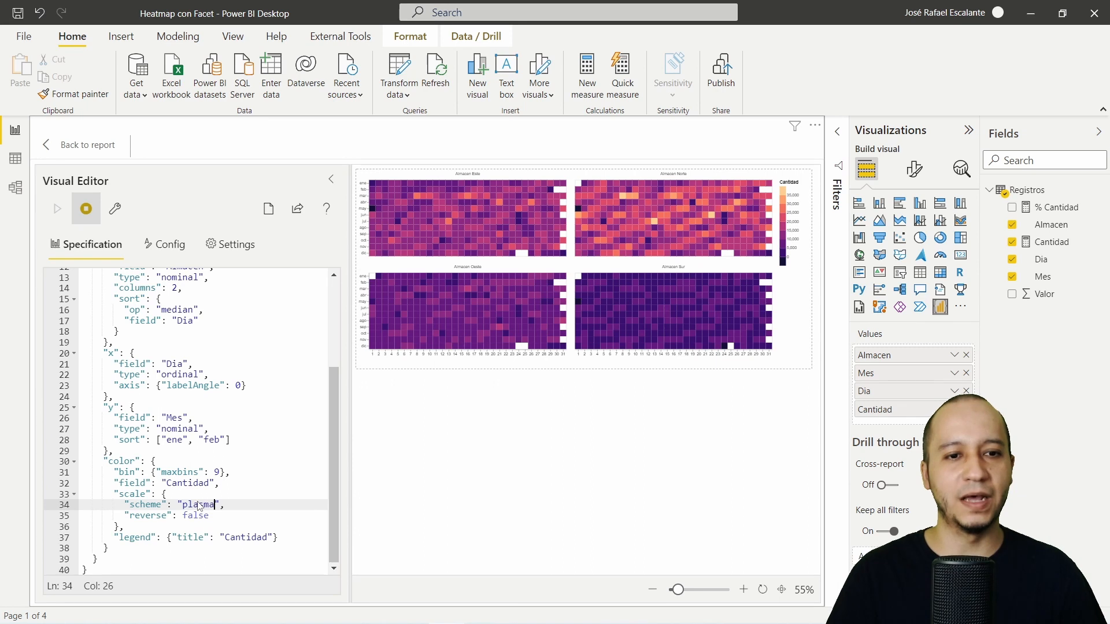
pyautogui.doubleClick(194, 505)
pyautogui.write('turbo')
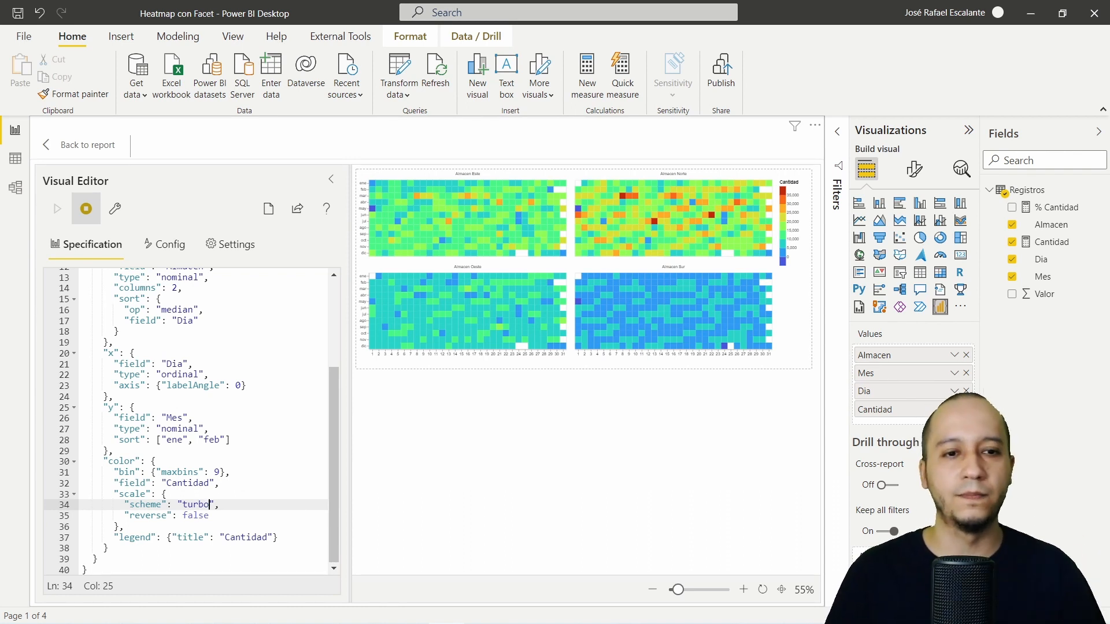
# Step: Try the two-hue "greenblue" and "redpurple" color schemes on the heatmap
pyautogui.doubleClick(193, 505)
pyautogui.write('greenbl')
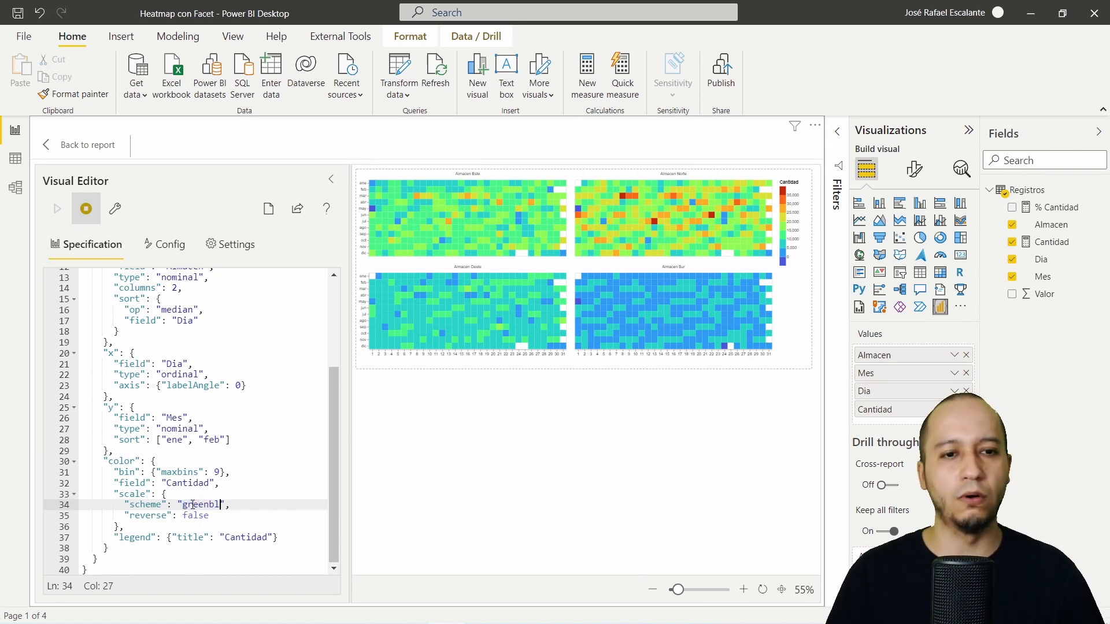
pyautogui.write('ue')
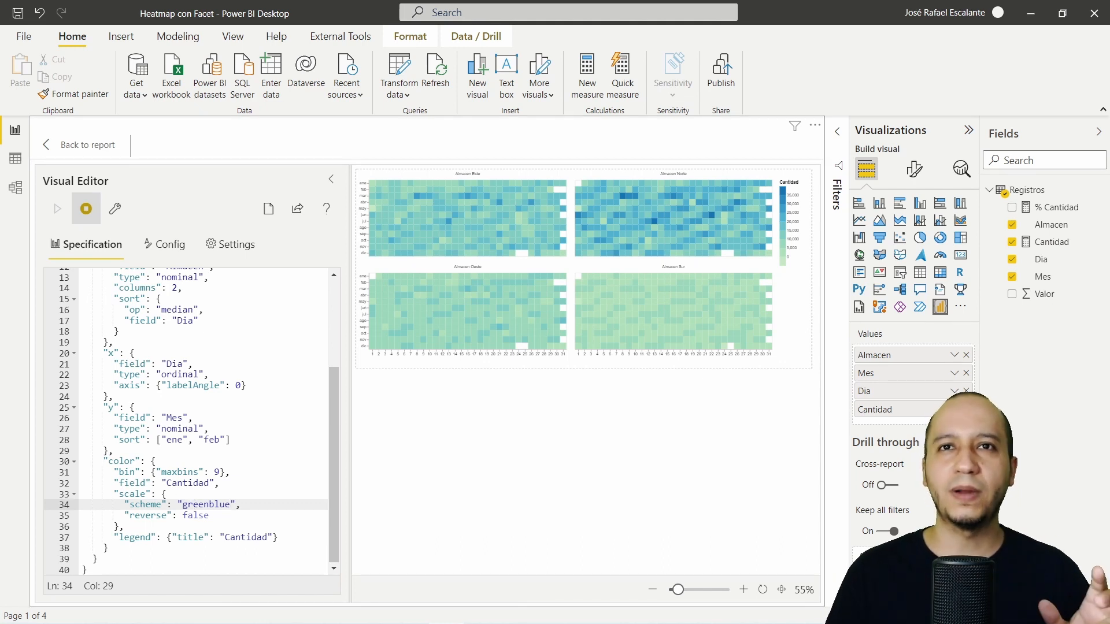
pyautogui.doubleClick(198, 504)
pyautogui.write('redpurple')
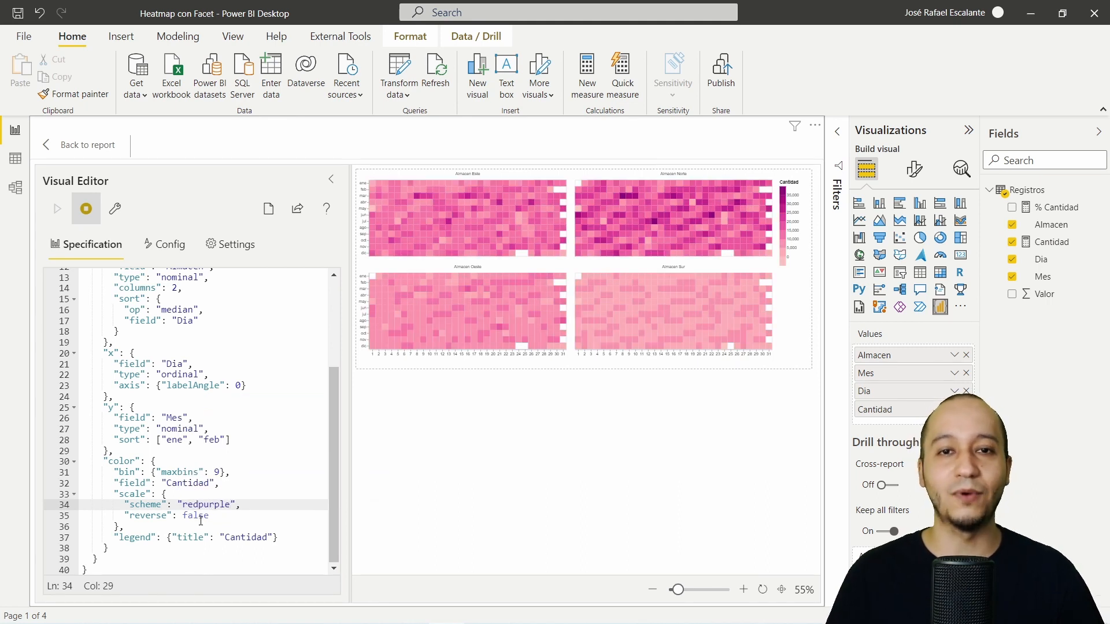
# Step: Try reversing the "redpurple" scheme with "reverse" set to true and set it back to false
pyautogui.doubleClick(200, 516)
pyautogui.write('true')
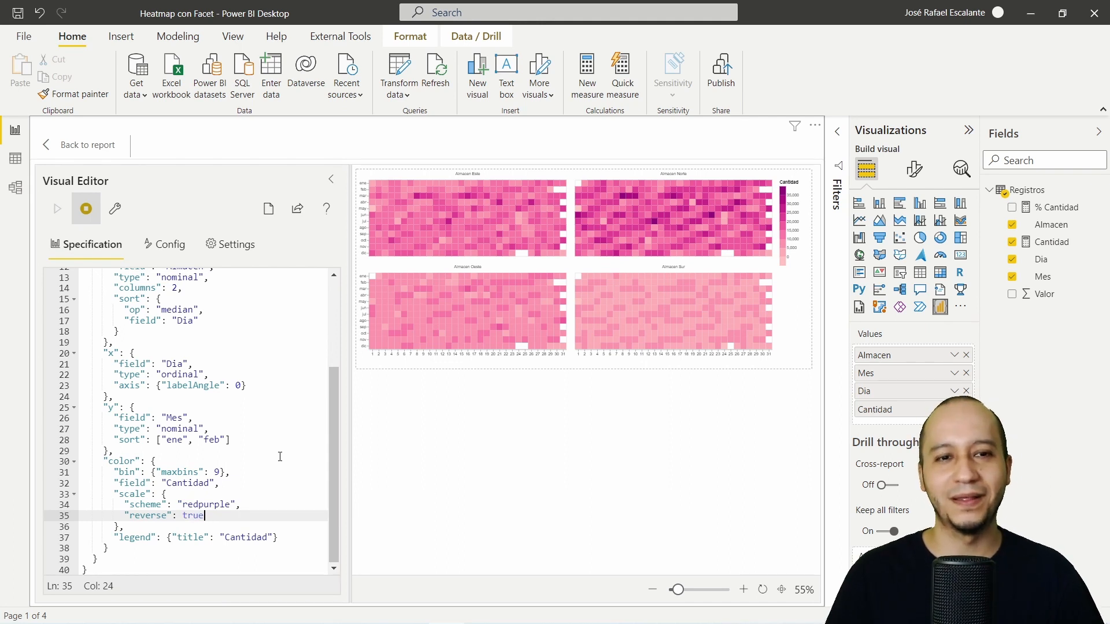
pyautogui.doubleClick(192, 516)
pyautogui.write('f')
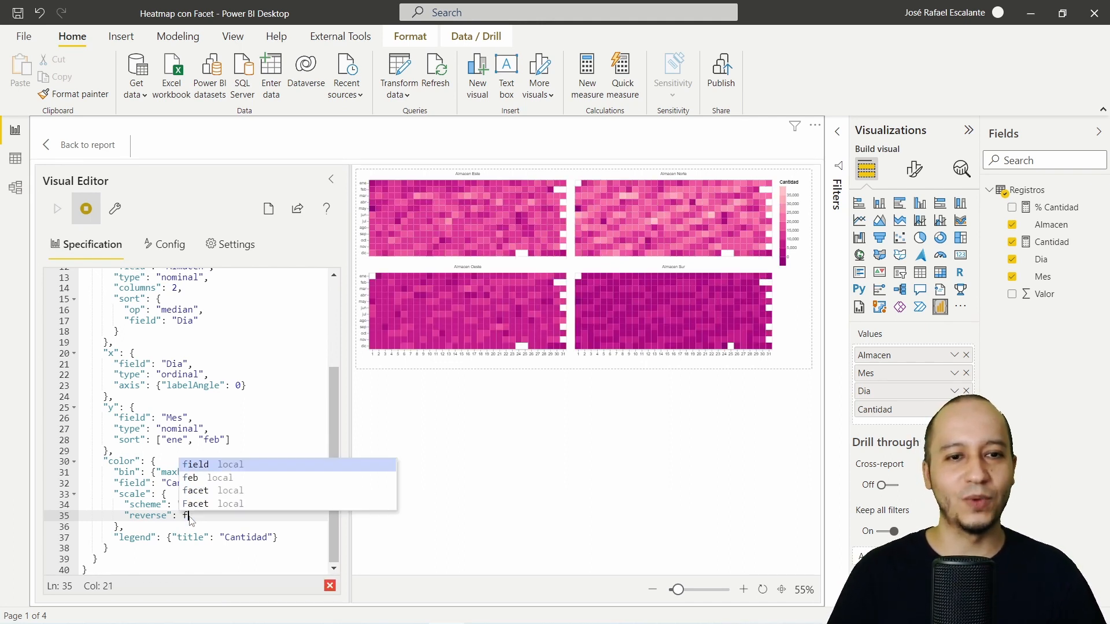
pyautogui.write('alse')
# Step: Set the color scale's "scheme" back to "inferno"
pyautogui.doubleClick(204, 505)
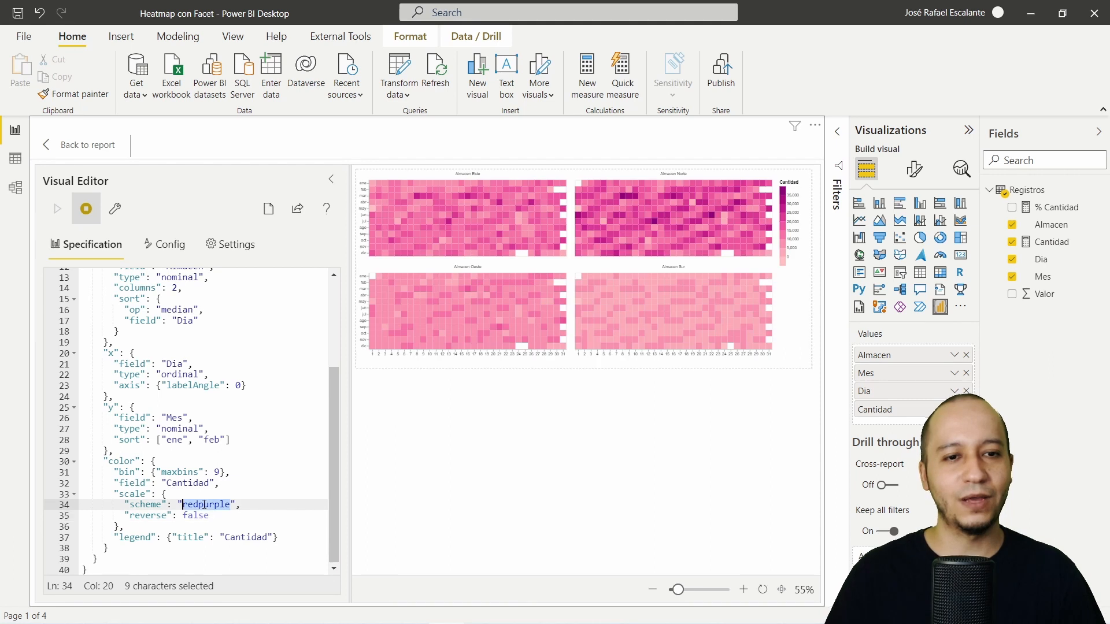
pyautogui.write('in')
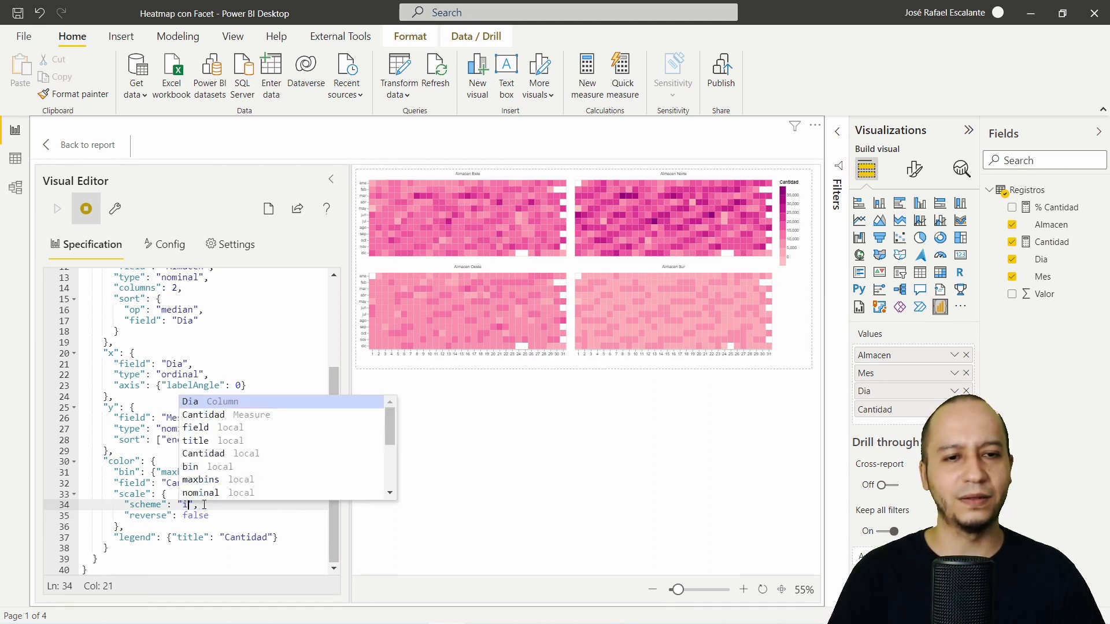
pyautogui.write('ferno')
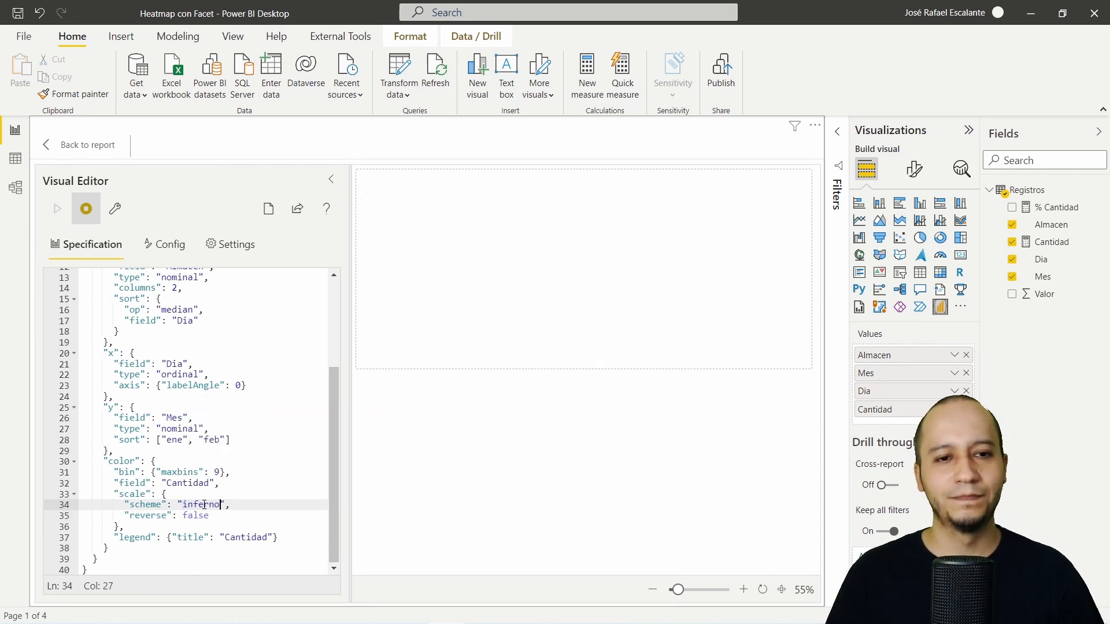
pyautogui.click(254, 461)
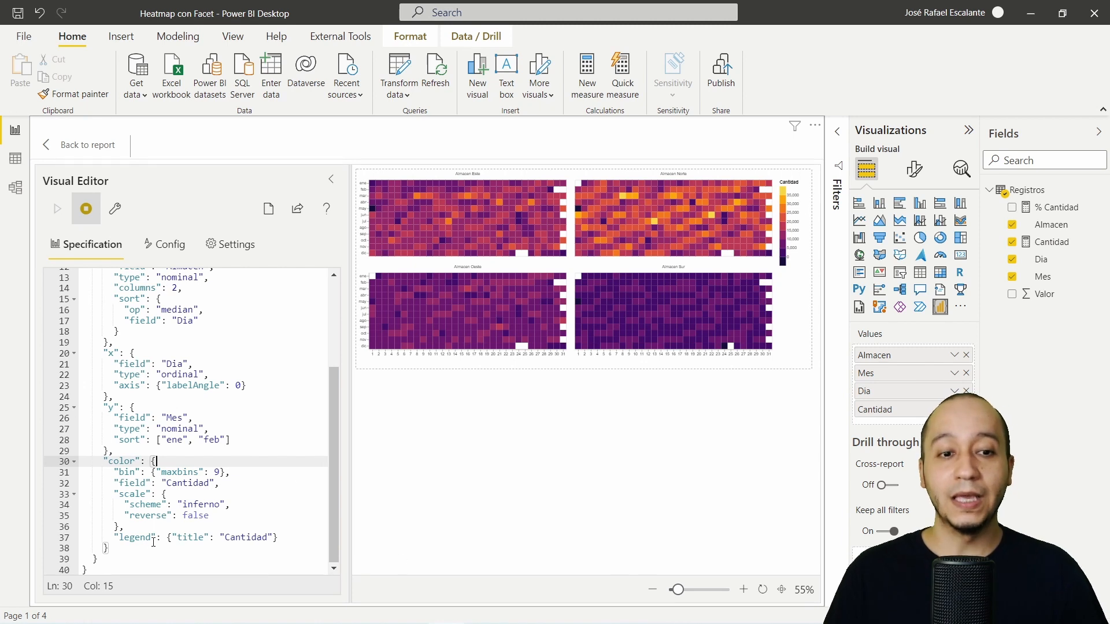
# Step: Set the color legend's "title" to "Hola" and check it on the heatmap's legend
pyautogui.doubleClick(262, 538)
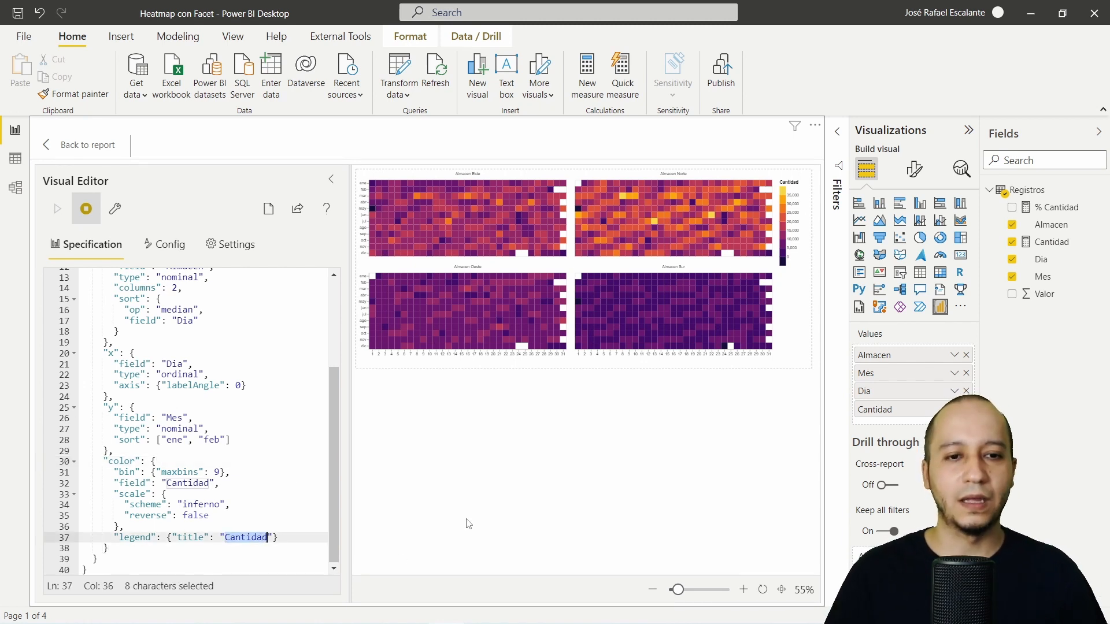
pyautogui.write('Hola')
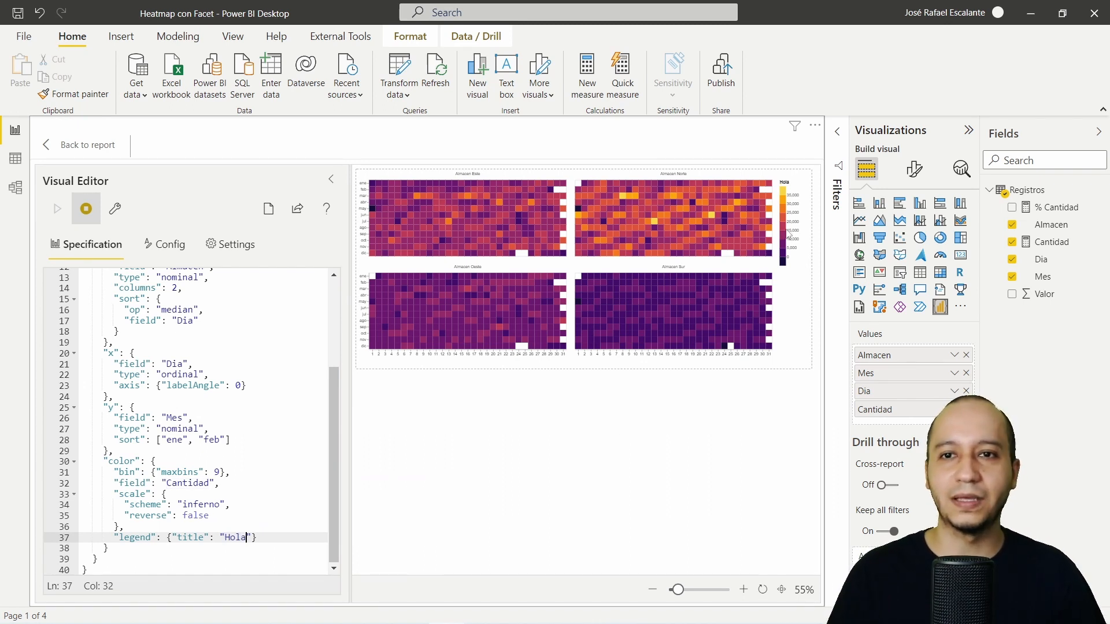
pyautogui.moveTo(677, 590); pyautogui.dragTo(697, 589)
pyautogui.click(646, 568)
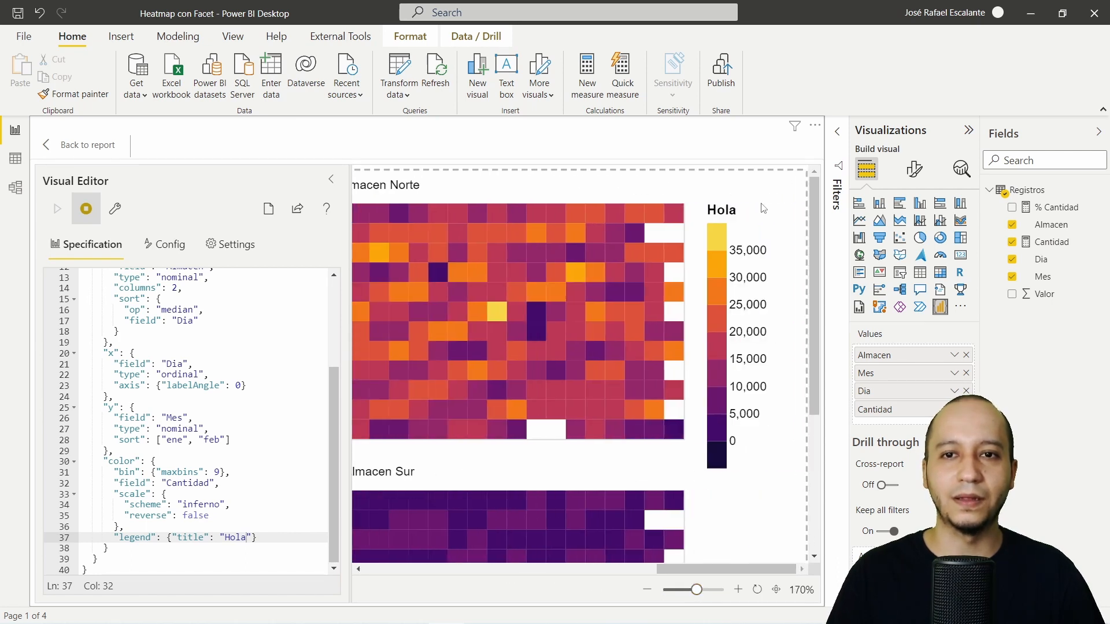
# Step: Set the color legend's "title" to "Cantidad"
pyautogui.doubleClick(234, 538)
pyautogui.write('Cantidad')
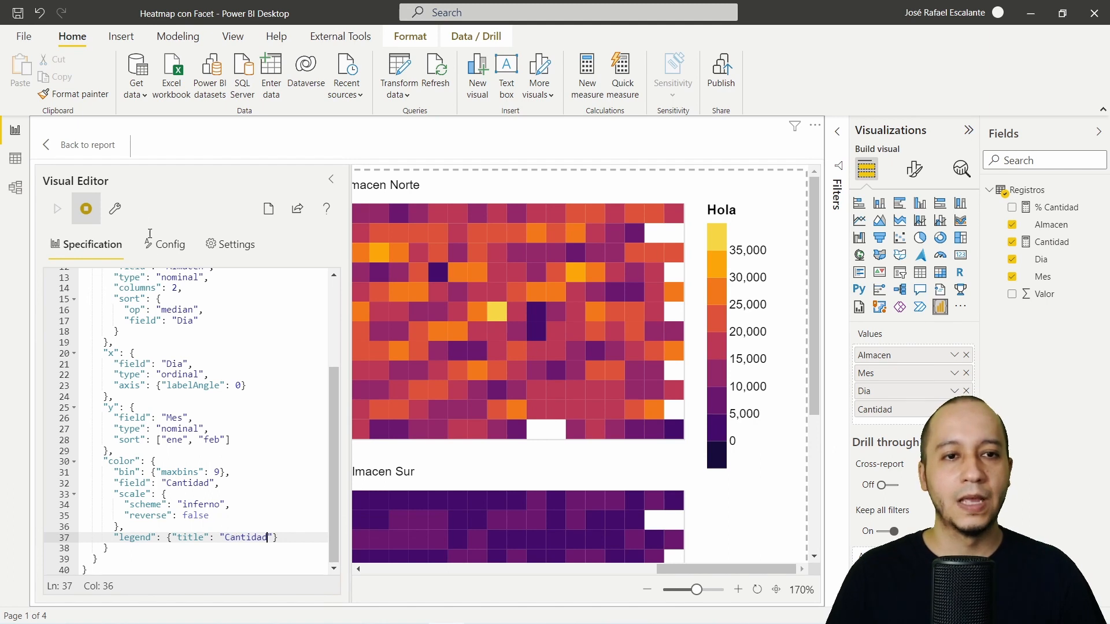
# Step: Examine the "axis" setting with "title": null in the heatmap's configuration and fit the preview to its pane
pyautogui.click(166, 245)
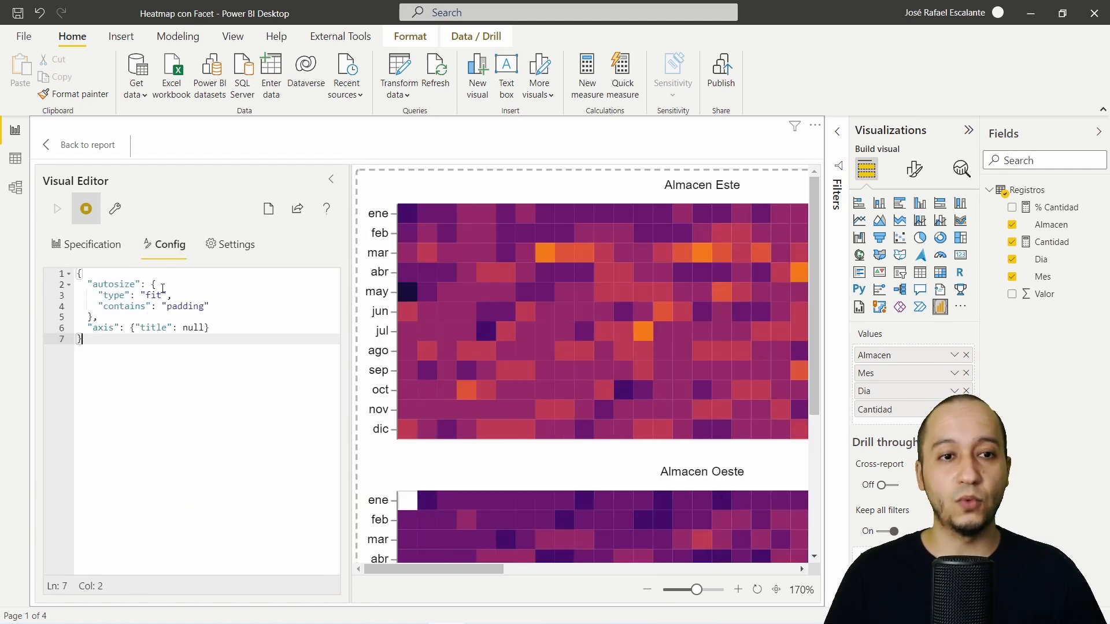
pyautogui.moveTo(222, 328); pyautogui.dragTo(87, 328)
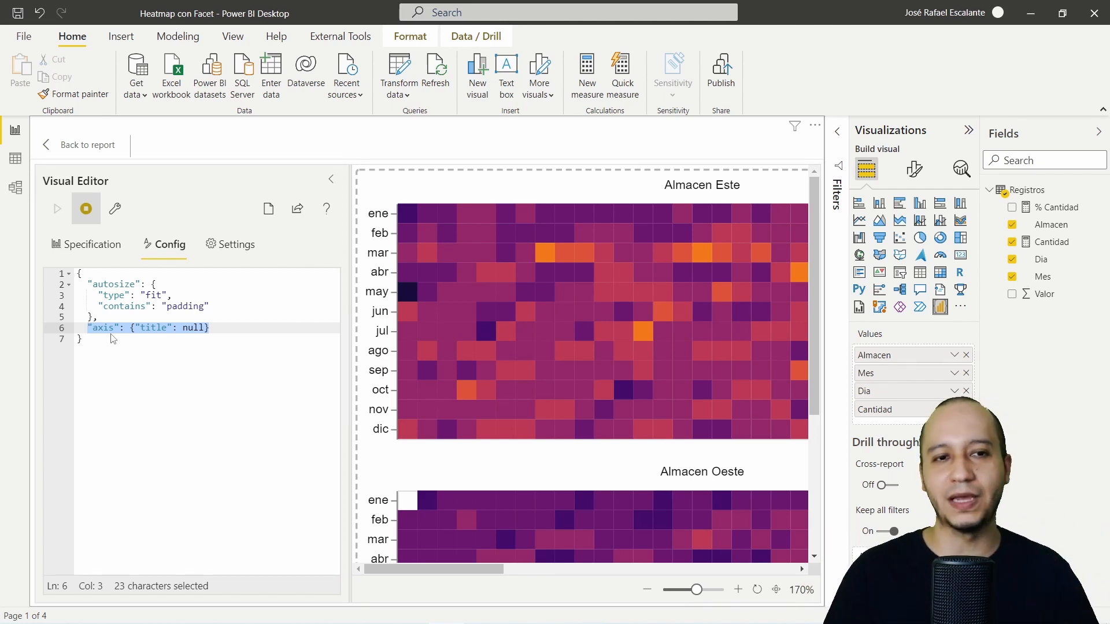
pyautogui.click(193, 327)
pyautogui.doubleClick(193, 327)
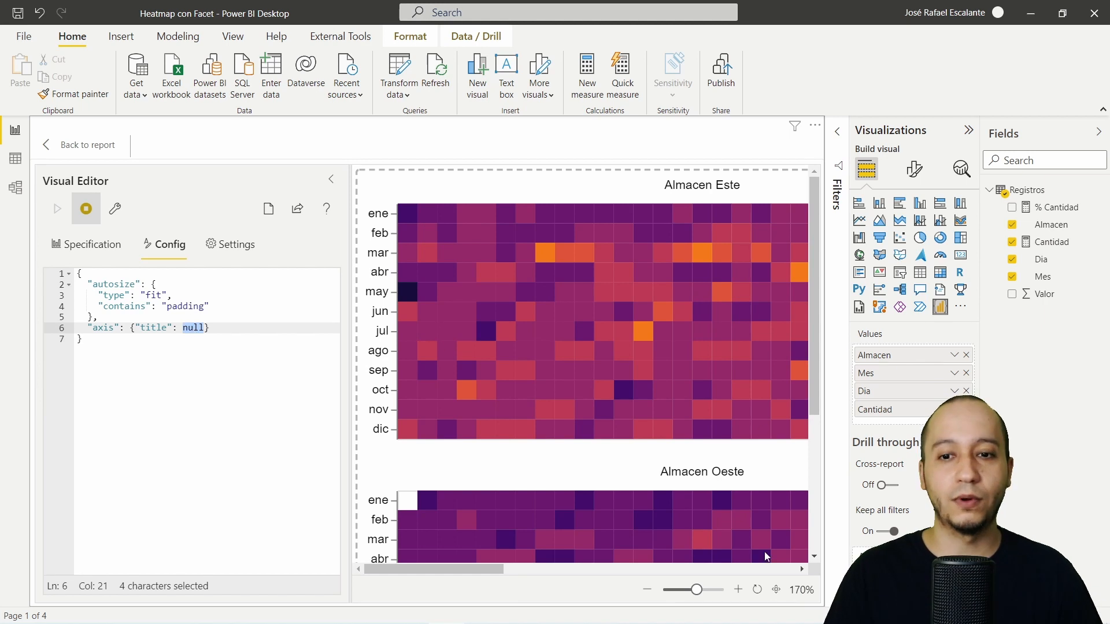
pyautogui.click(777, 590)
# Step: Try removing the "axis": {"title": null} setting from the configuration and undo the removal
pyautogui.moveTo(223, 327); pyautogui.dragTo(94, 324)
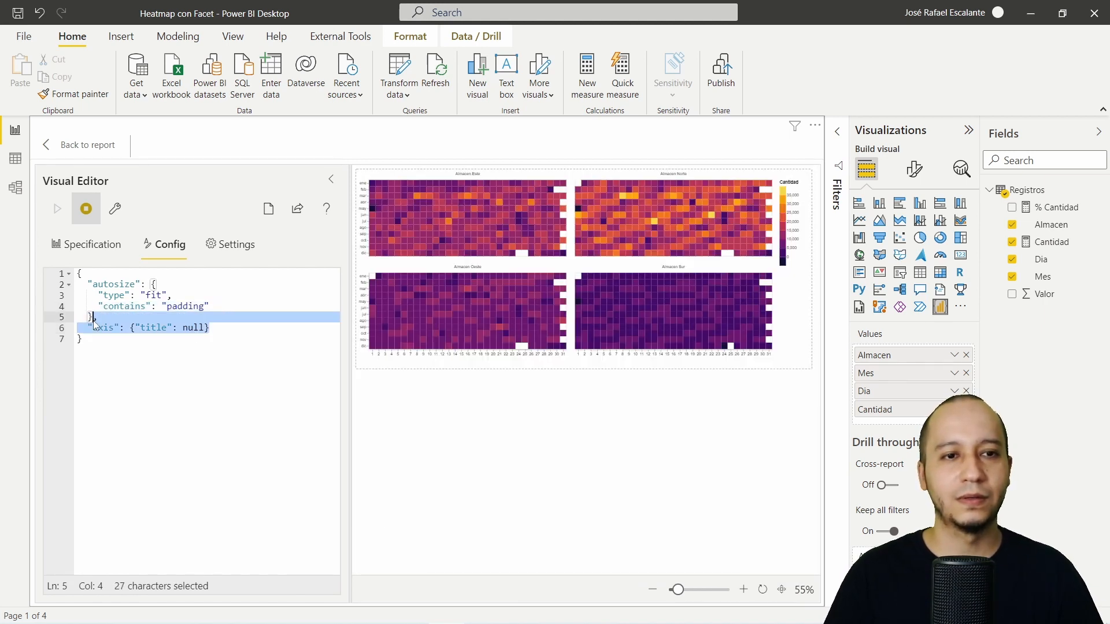
pyautogui.press('Delete')
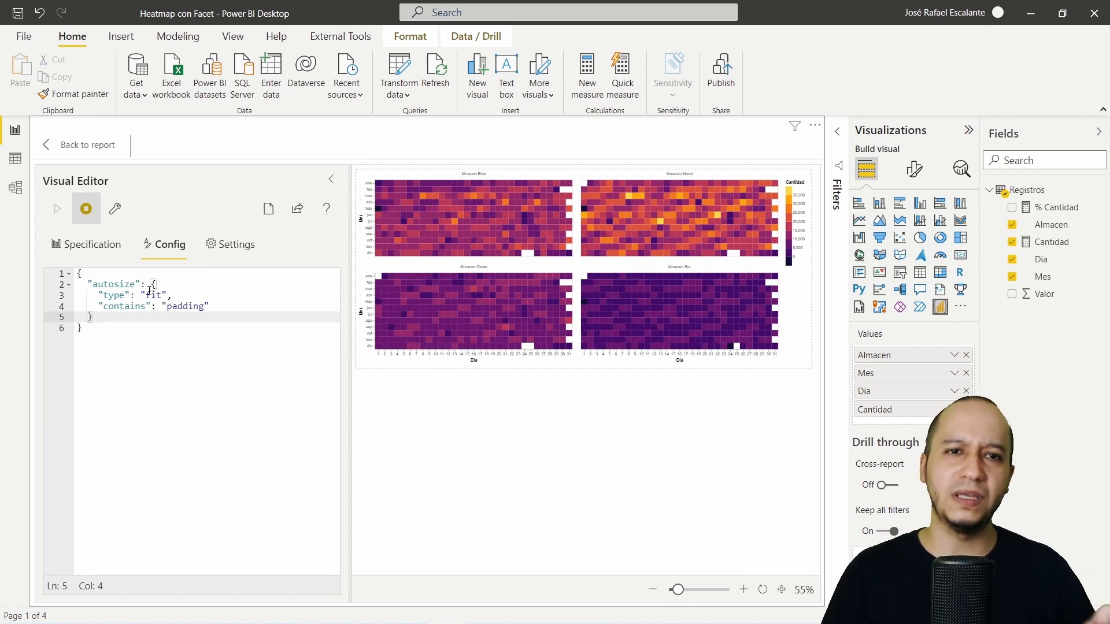
pyautogui.hotkey('ctrl', 'z')
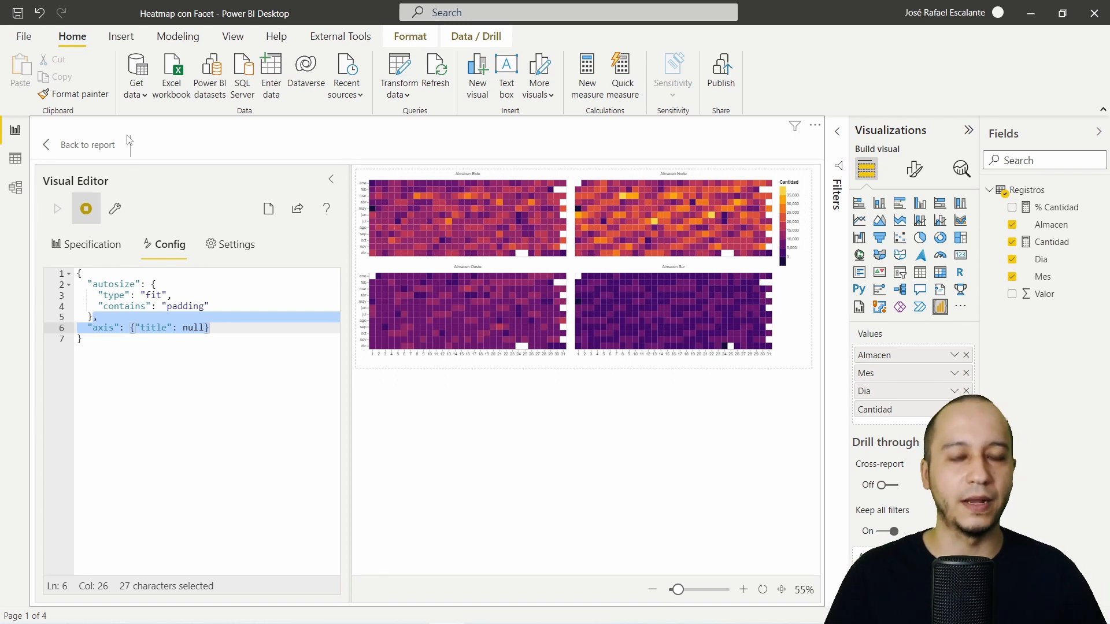
# Step: Return to the report and open the "Diseño vertical" page
pyautogui.click(107, 146)
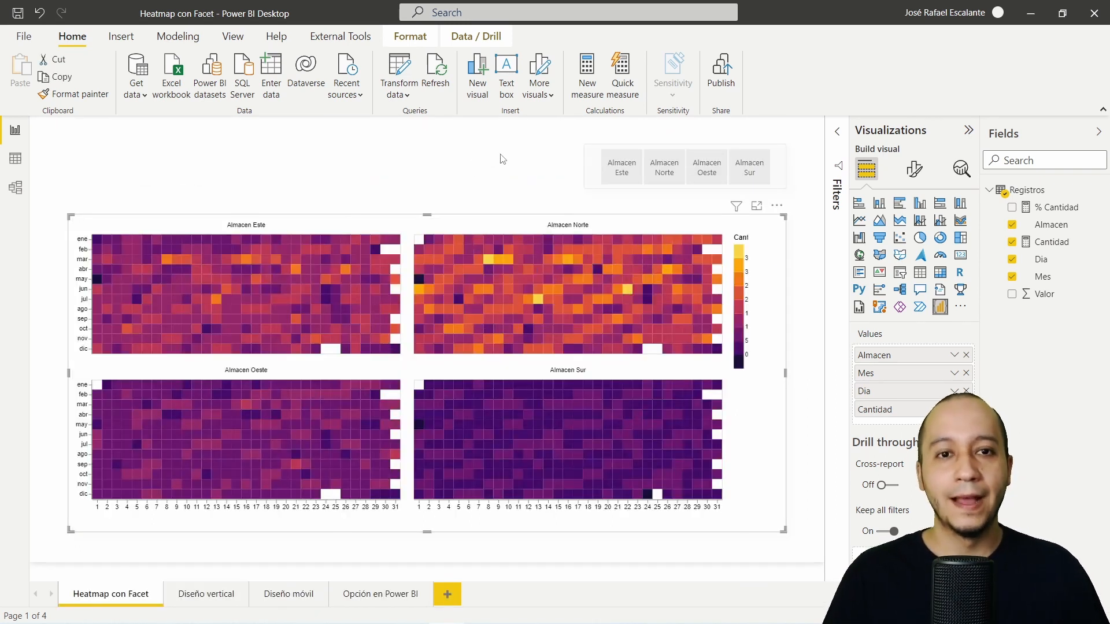
pyautogui.click(499, 159)
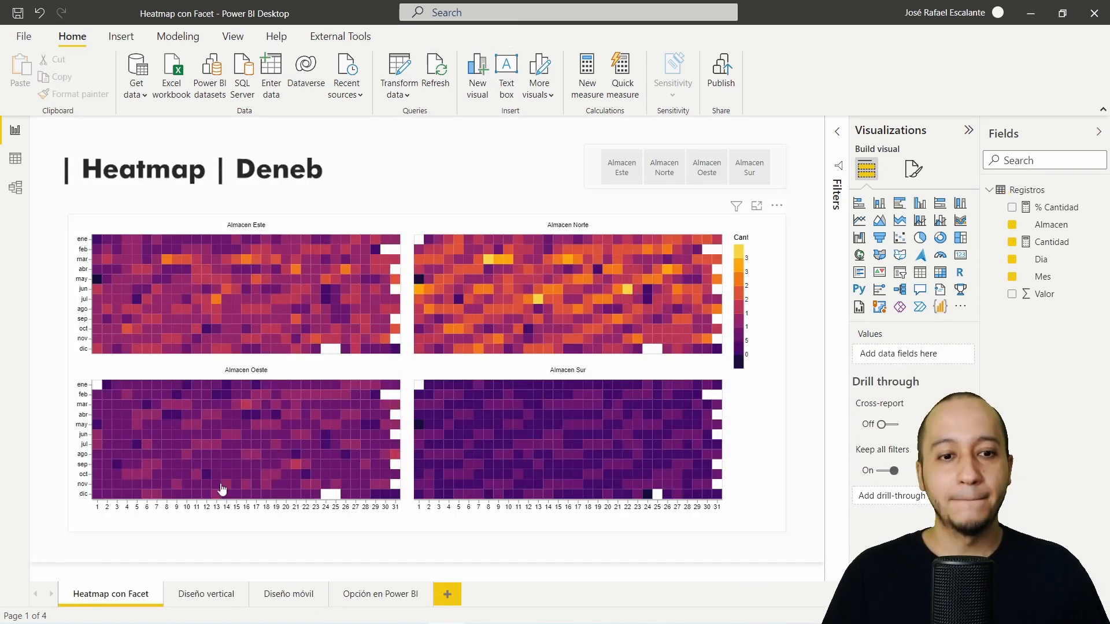
pyautogui.click(206, 595)
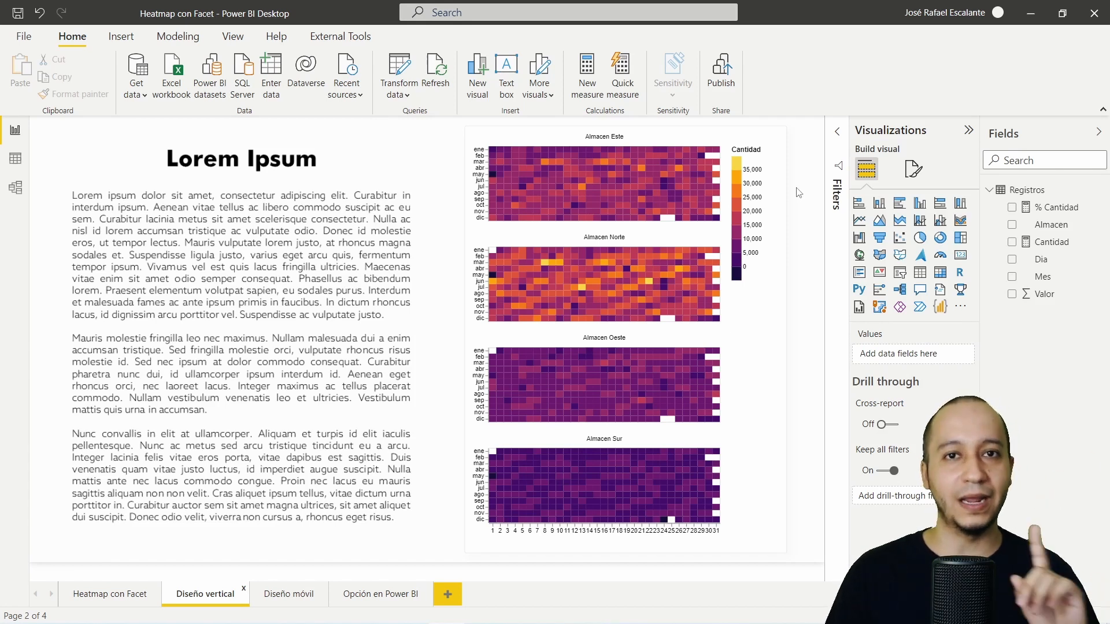
# Step: Open the vertical heatmap's specification, examine the facet's "columns": 1 property and return to the report
pyautogui.click(776, 135)
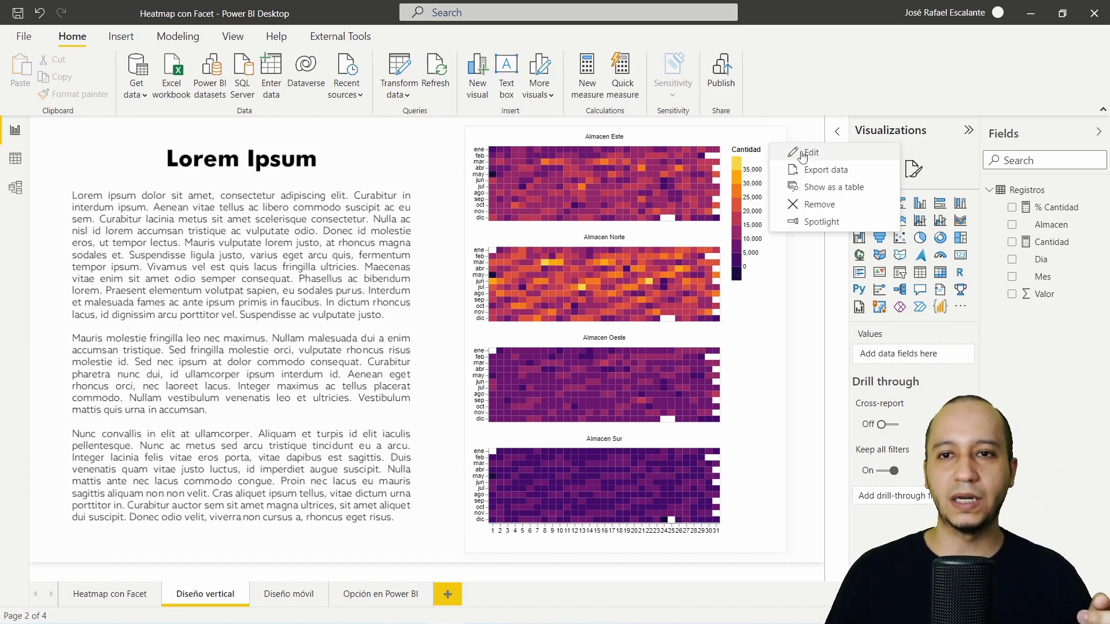
pyautogui.click(801, 165)
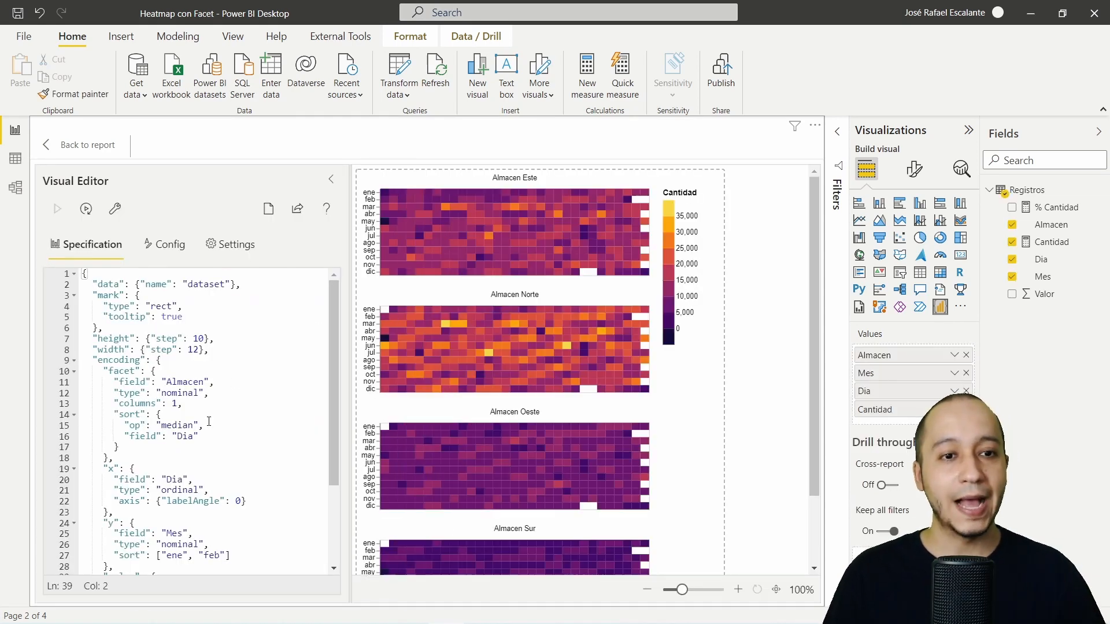
pyautogui.moveTo(178, 409); pyautogui.dragTo(91, 410)
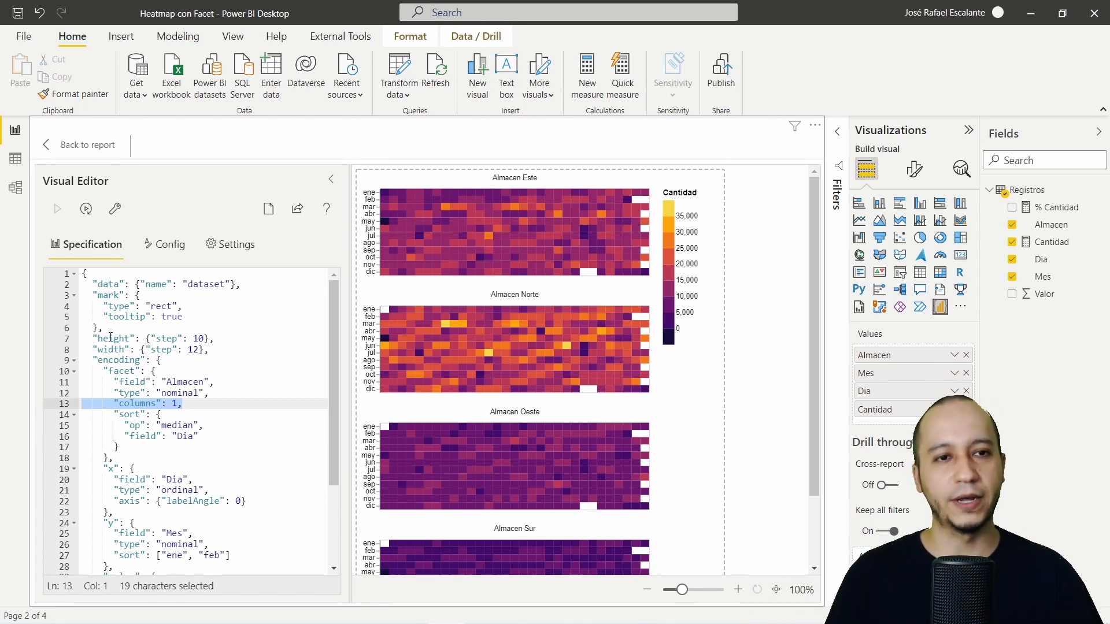
pyautogui.click(83, 144)
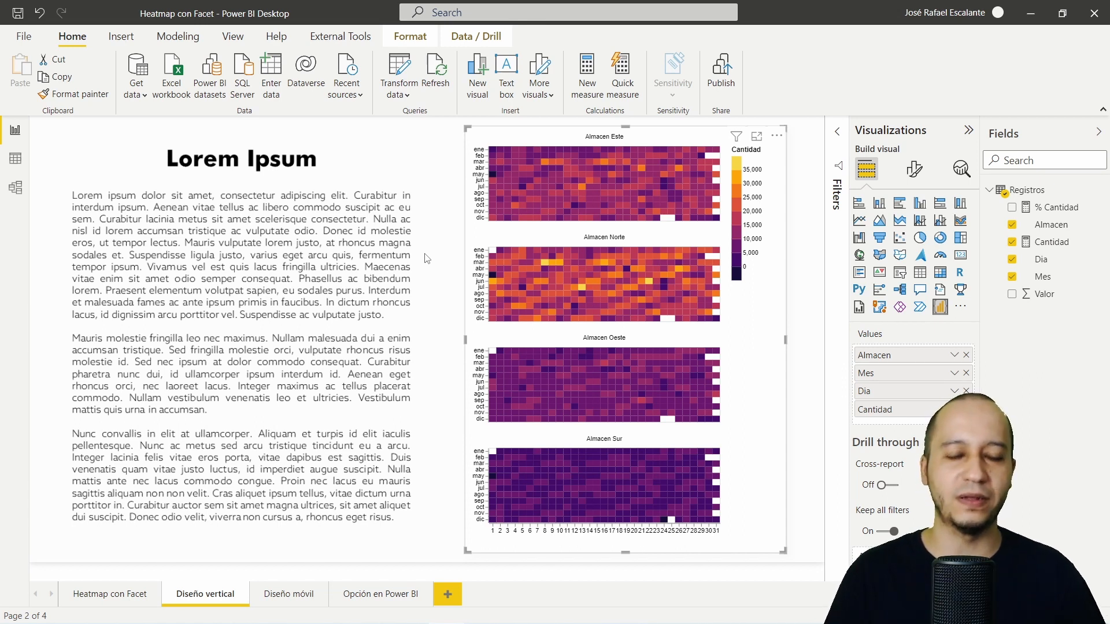
# Step: Open the "Diseño móvil" page and switch it to the mobile layout
pyautogui.click(293, 599)
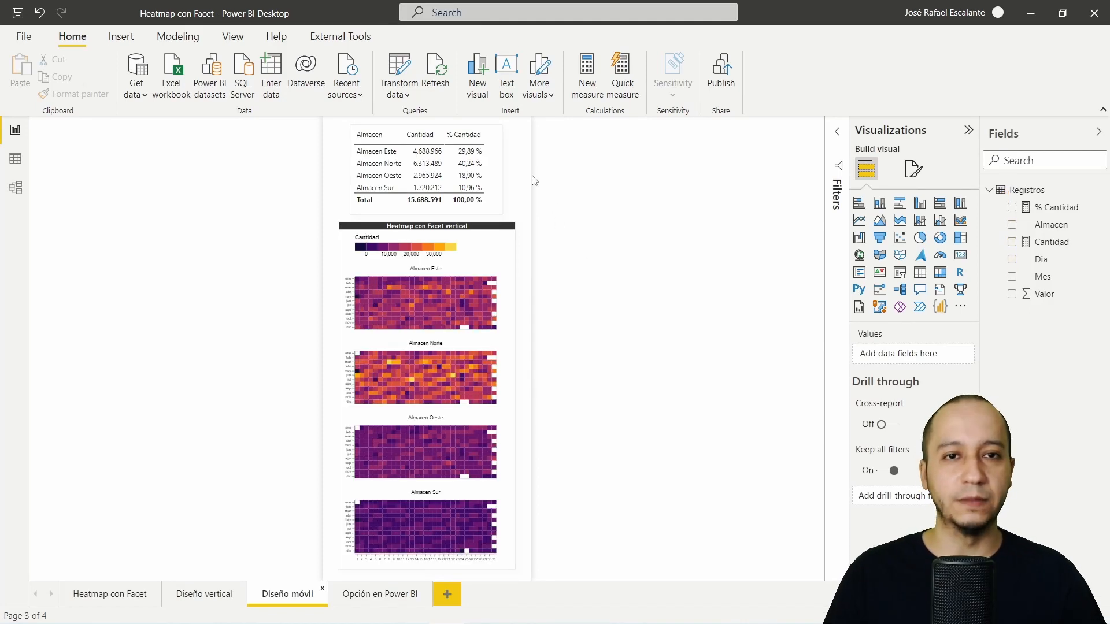
pyautogui.click(234, 38)
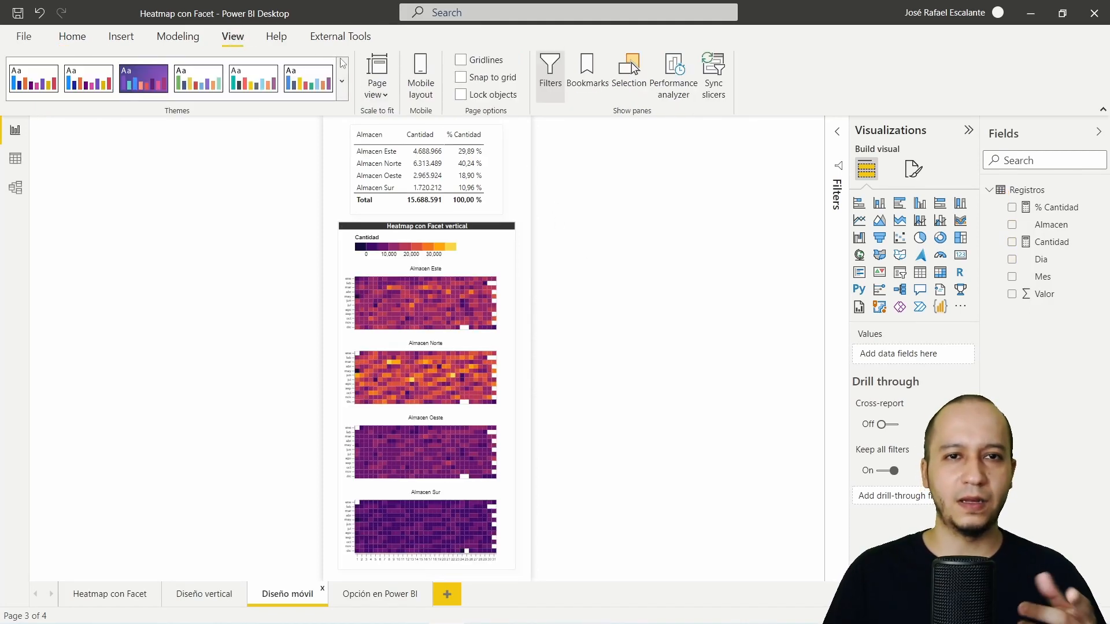
pyautogui.click(425, 92)
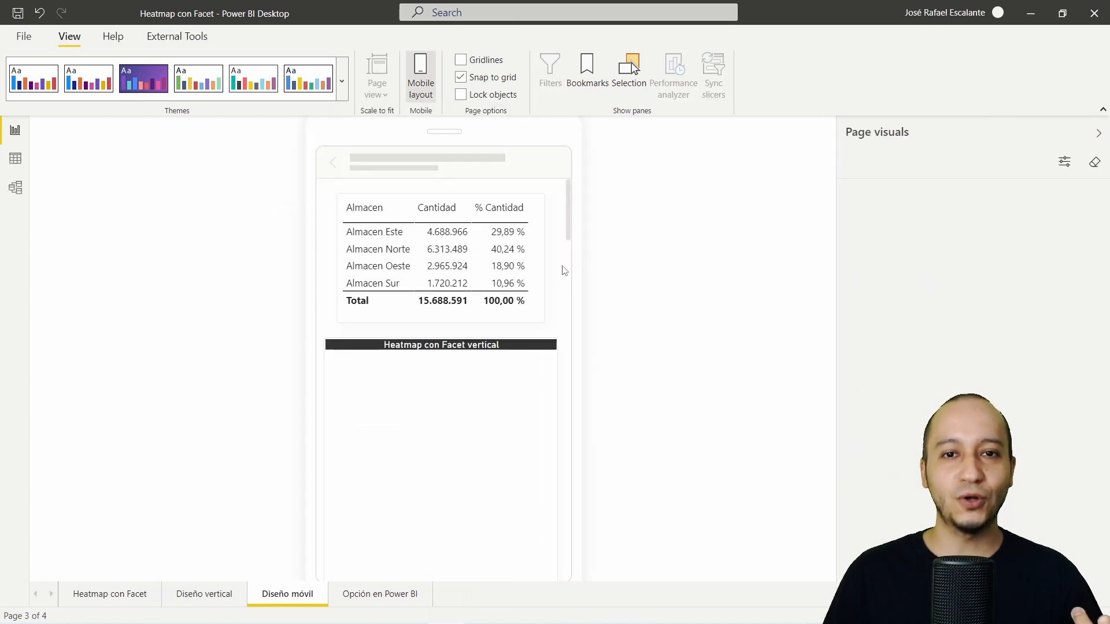
# Step: Examine the mobile layout's heatmap from the "Cantidad" legend down to the "Almacen Sur" facet
pyautogui.scroll(-1, 561, 265)
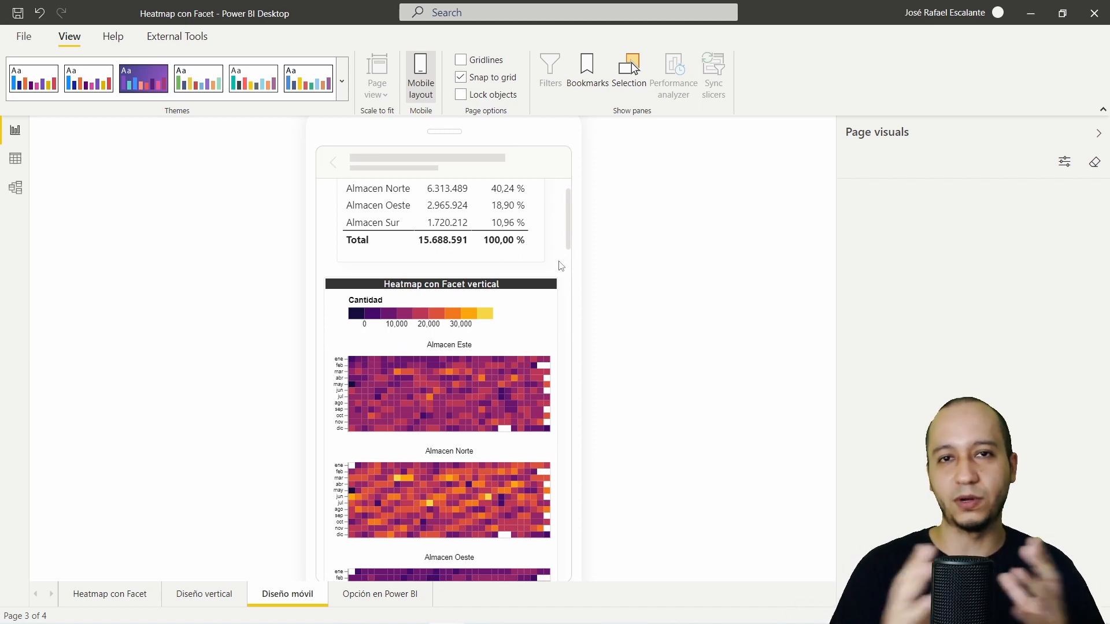
pyautogui.scroll(-6, 560, 266)
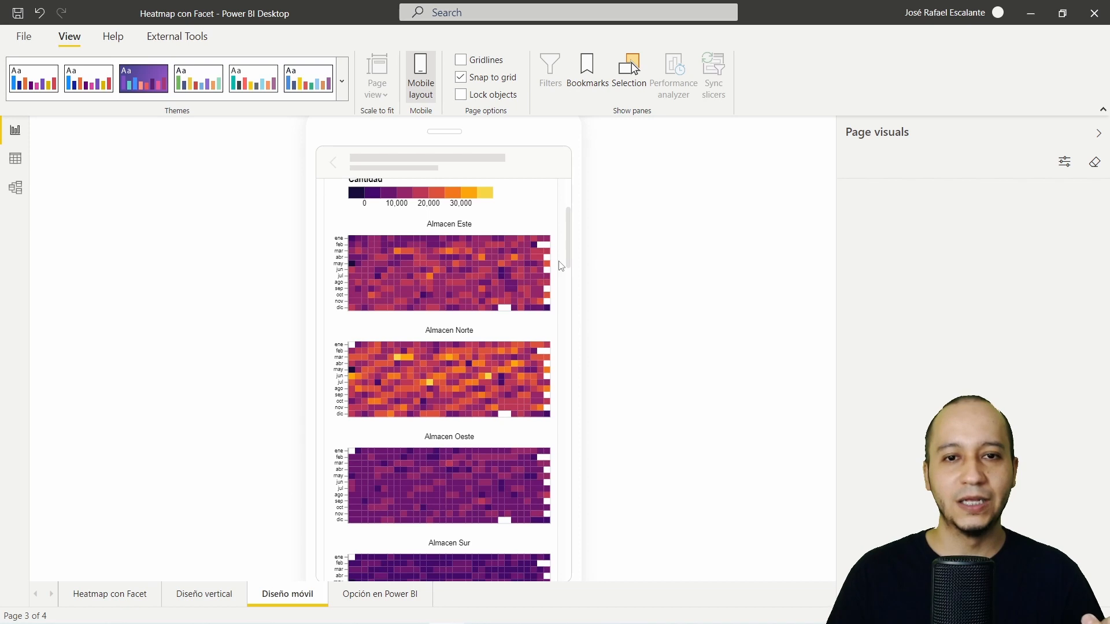
pyautogui.scroll(4, 561, 266)
pyautogui.scroll(1, 560, 266)
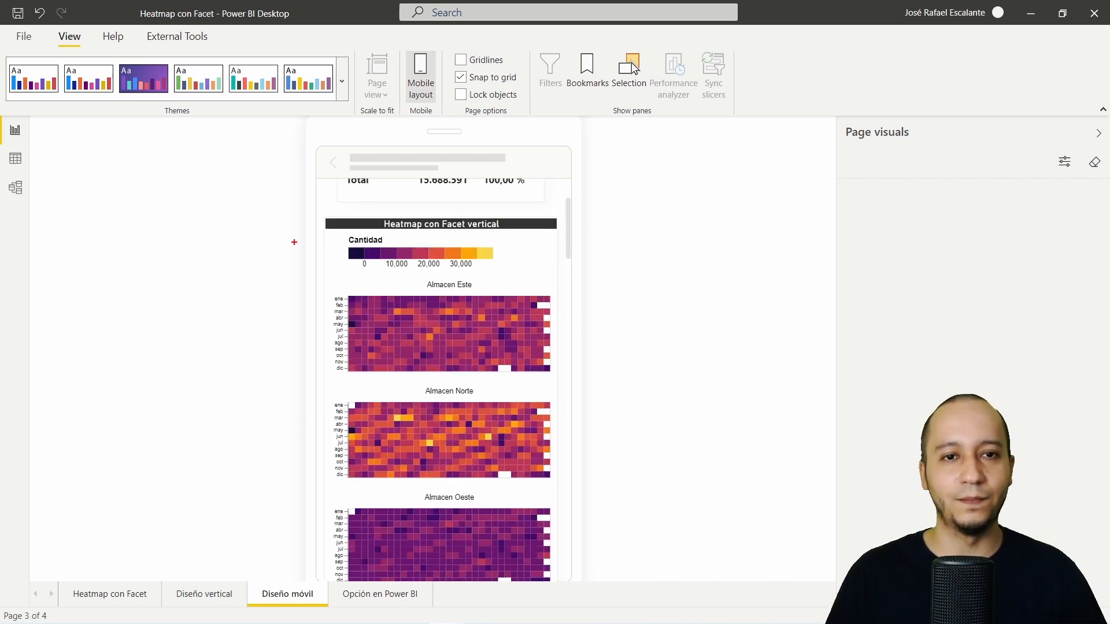
pyautogui.moveTo(305, 247); pyautogui.dragTo(219, 249)
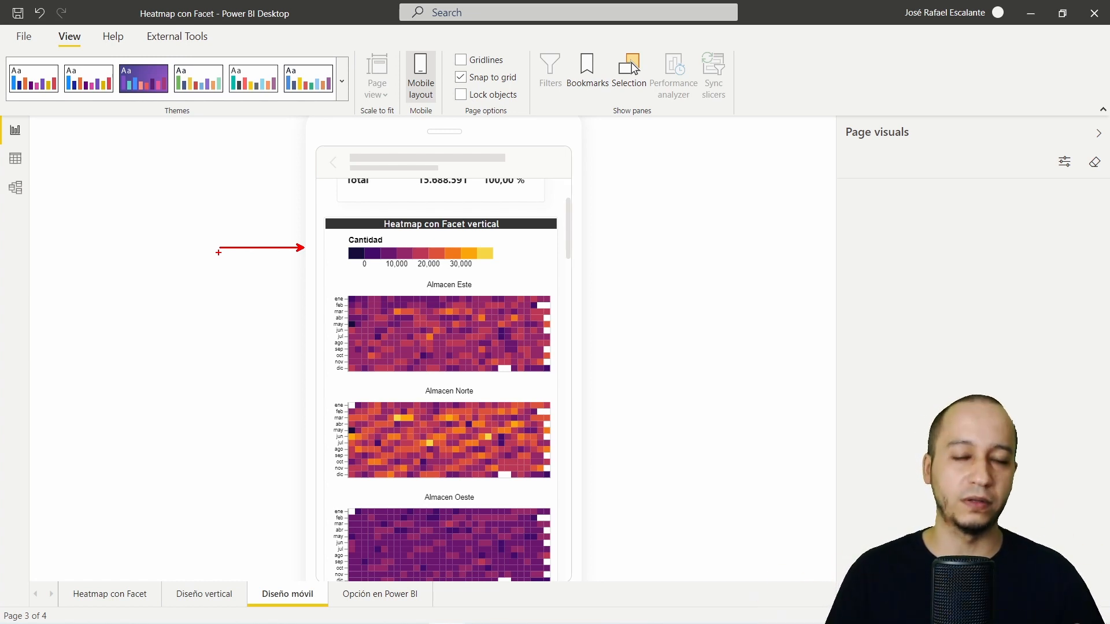
pyautogui.press('Escape')
pyautogui.scroll(-2, 457, 266)
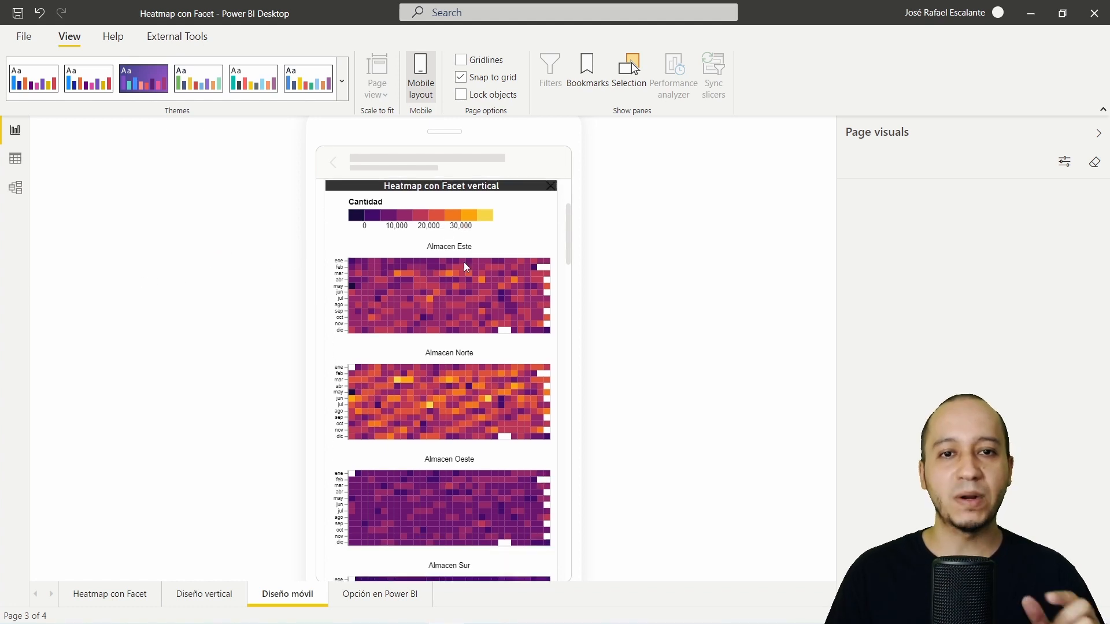
pyautogui.scroll(-6, 466, 267)
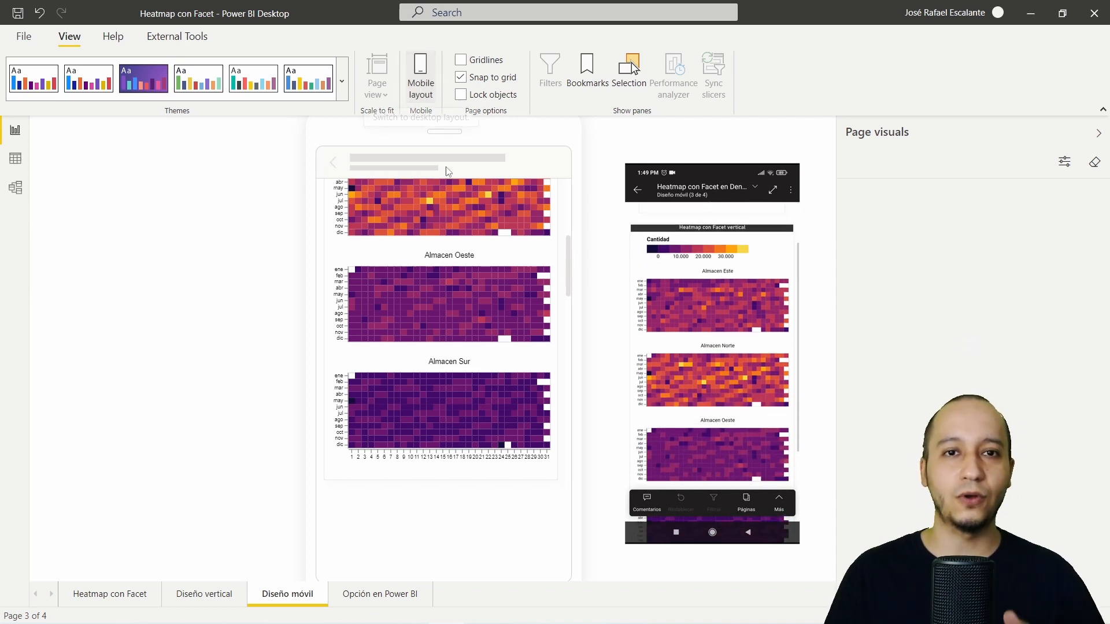
# Step: Switch back to the desktop layout and open the "Heatmap con Facet vertical" visual for editing
pyautogui.click(420, 78)
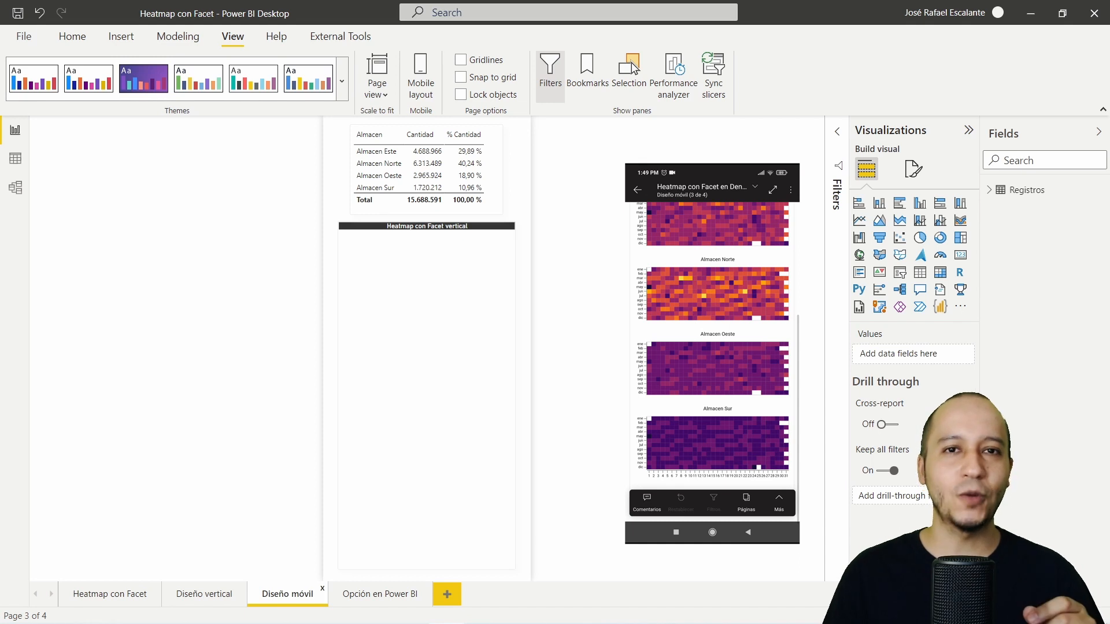
pyautogui.click(509, 219)
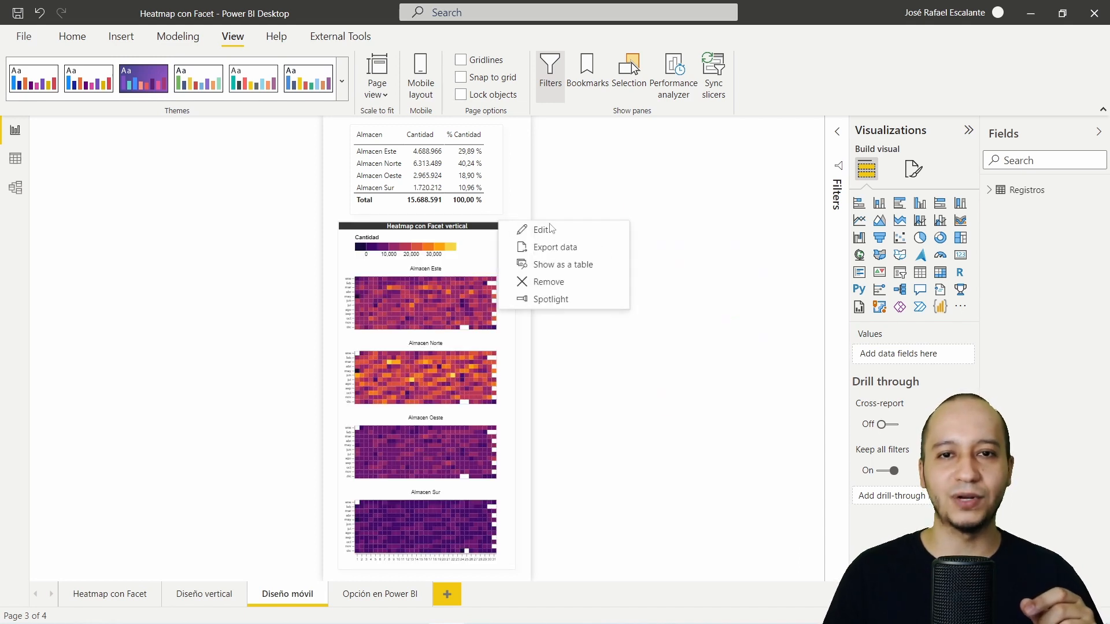
pyautogui.click(557, 232)
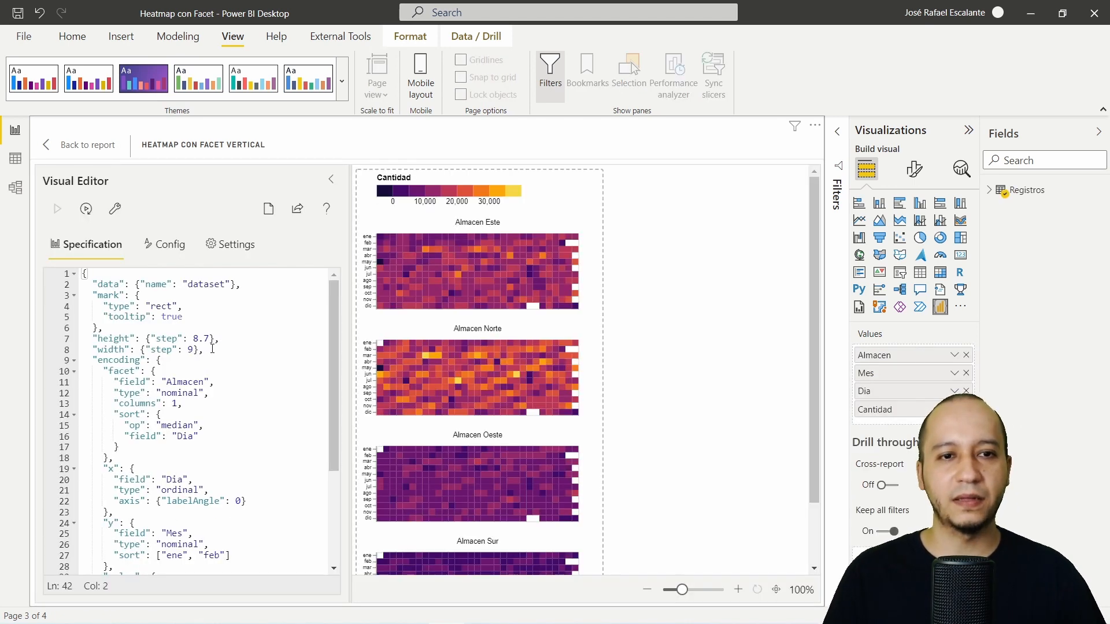
# Step: Examine the specification's "height" step of 8.7, "width" step of 9 and the legend's "orient": "top" property
pyautogui.click(220, 340)
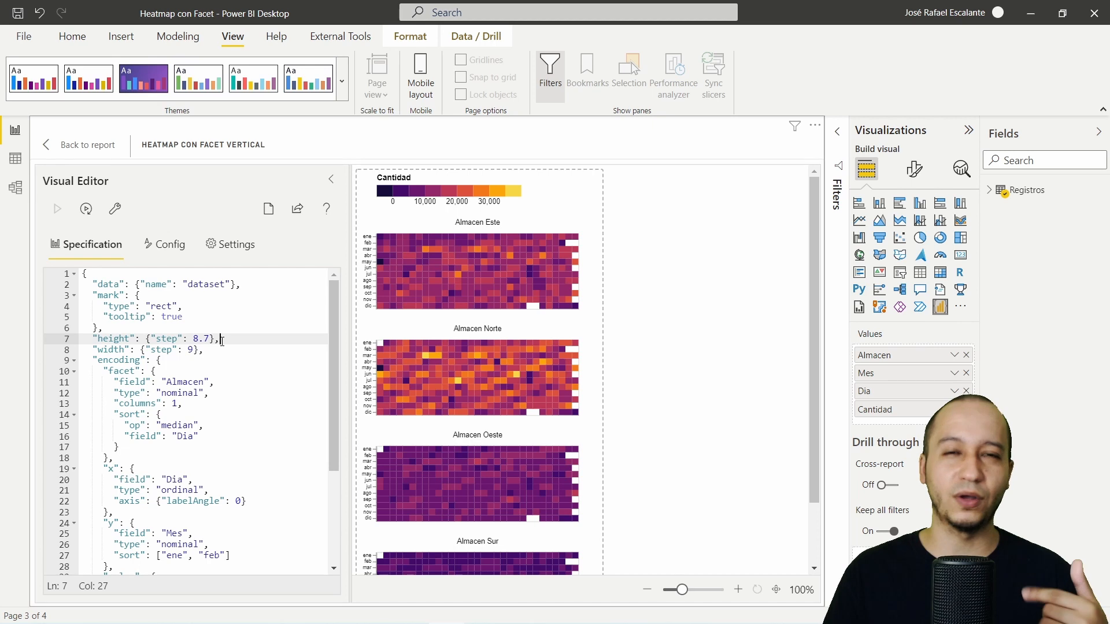
pyautogui.moveTo(220, 340); pyautogui.dragTo(88, 340)
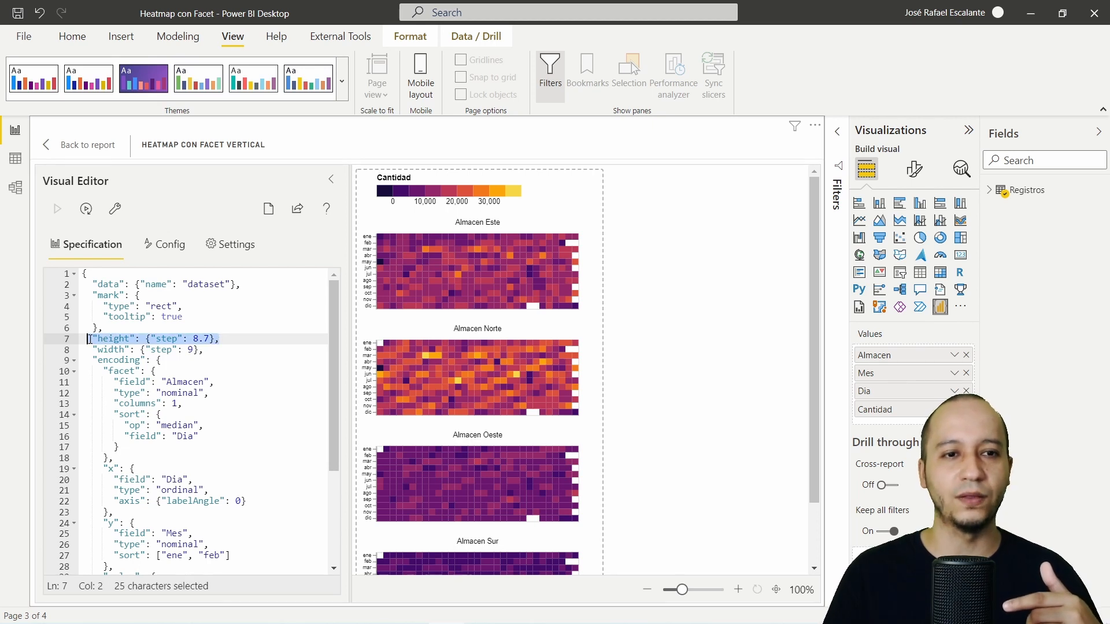
pyautogui.moveTo(211, 349); pyautogui.dragTo(88, 350)
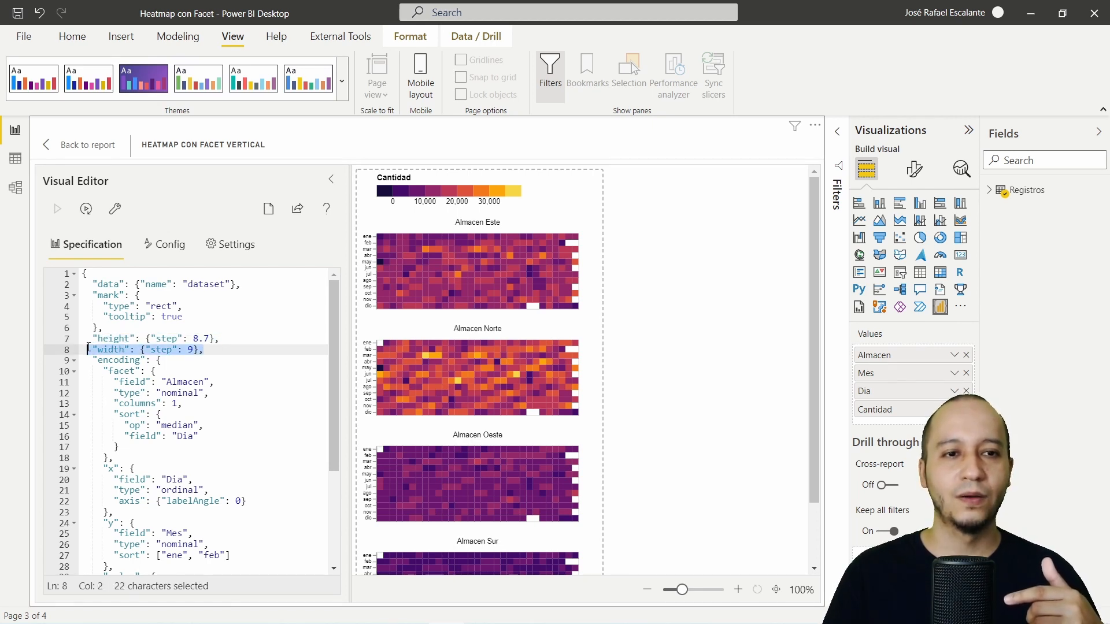
pyautogui.click(247, 383)
pyautogui.scroll(-5, 247, 384)
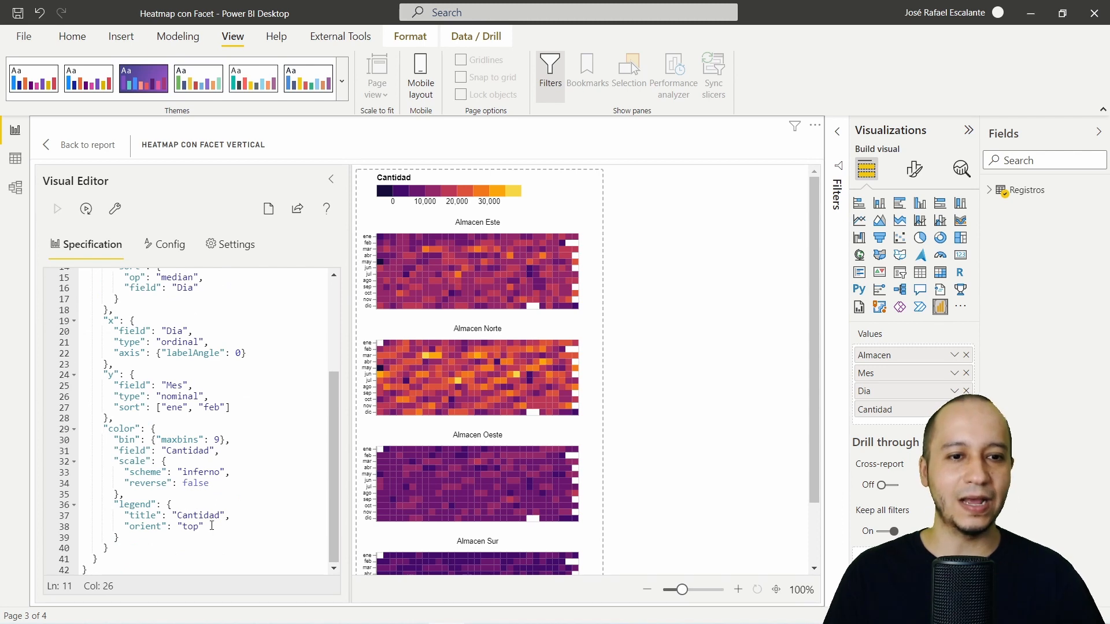
pyautogui.moveTo(219, 526); pyautogui.dragTo(135, 531)
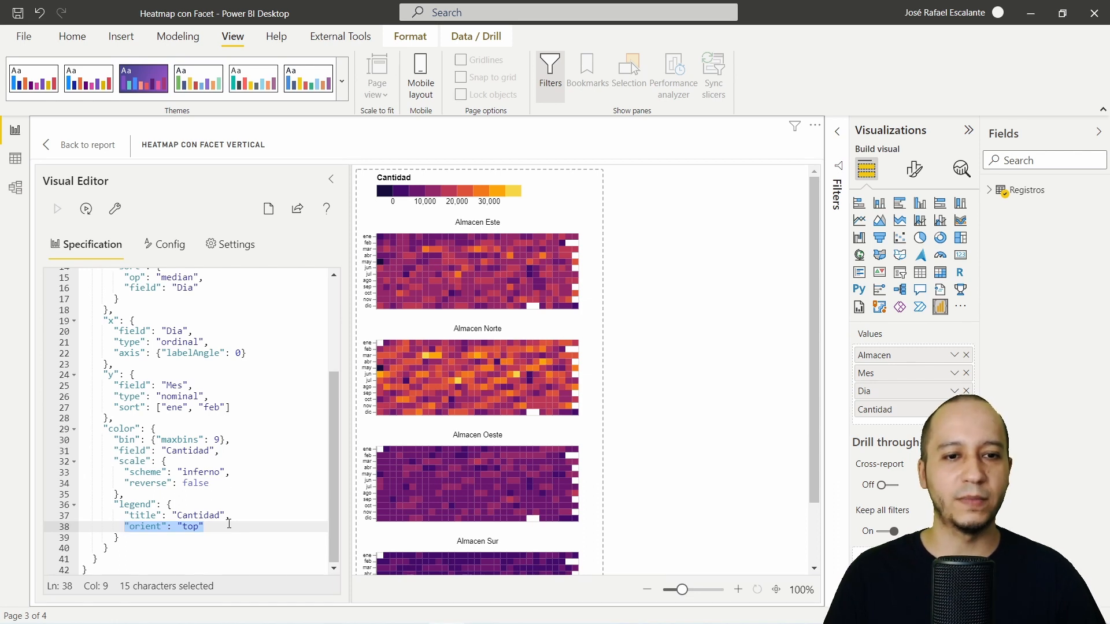
# Step: Select the legend's "orient": "top" property in the specification and turn on automatic applying of changes
pyautogui.moveTo(227, 524); pyautogui.dragTo(220, 517)
pyautogui.hotkey('ctrl', 'z')
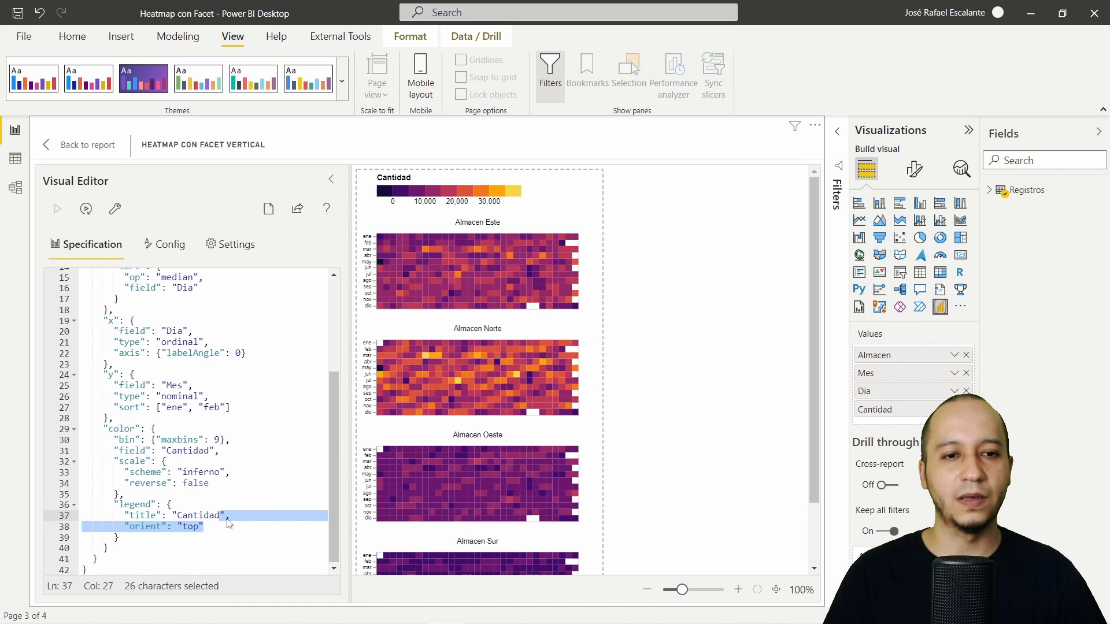
pyautogui.write('"')
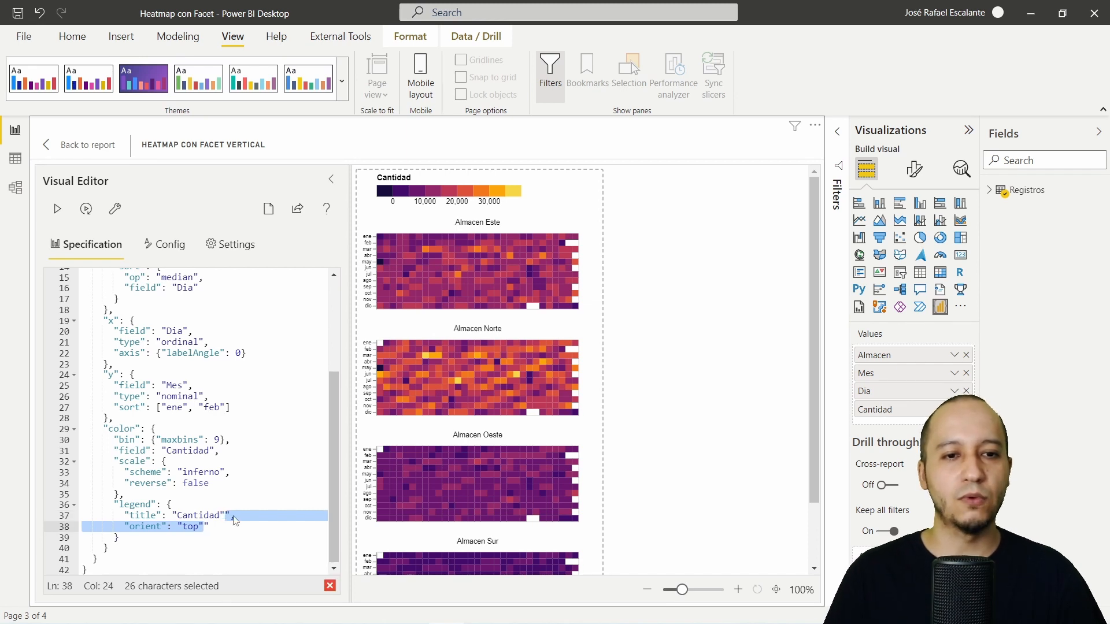
pyautogui.click(230, 526)
pyautogui.click(86, 208)
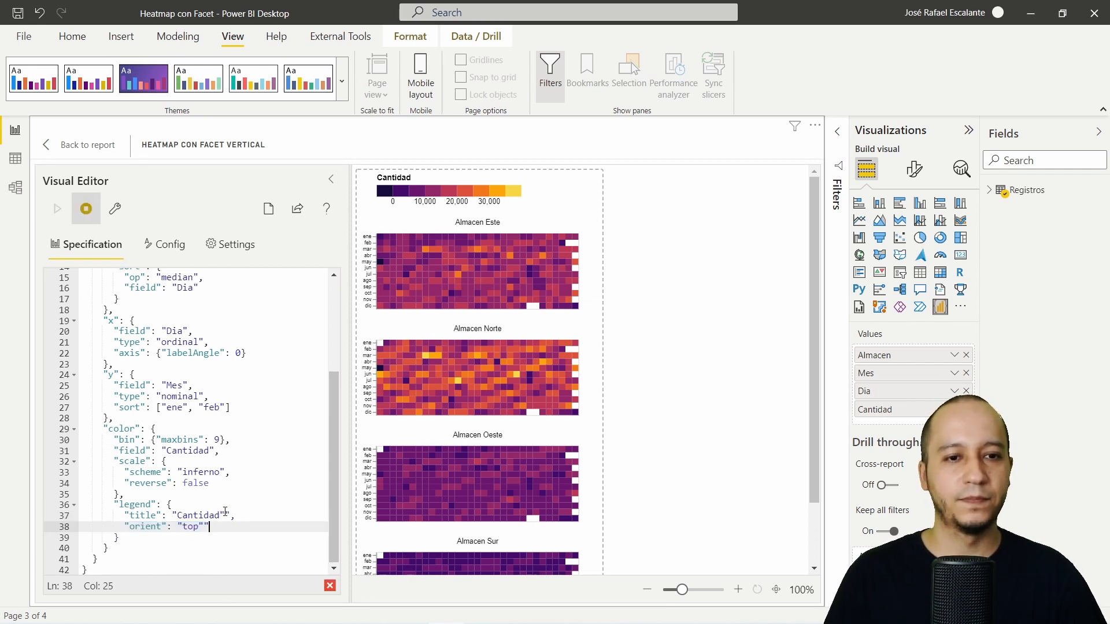
# Step: Remove the "orient": "top" property and the comma before it from the legend block
pyautogui.press('Up')
pyautogui.press('Right')
pyautogui.press('Right')
pyautogui.press('Right')
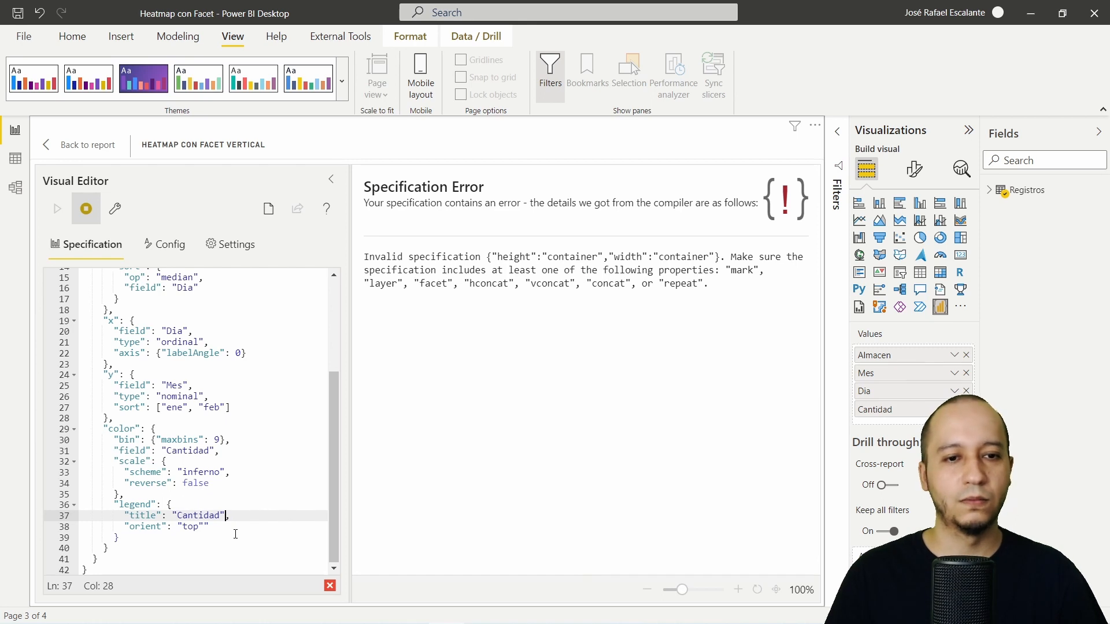
pyautogui.hotkey('shift', 'Down')
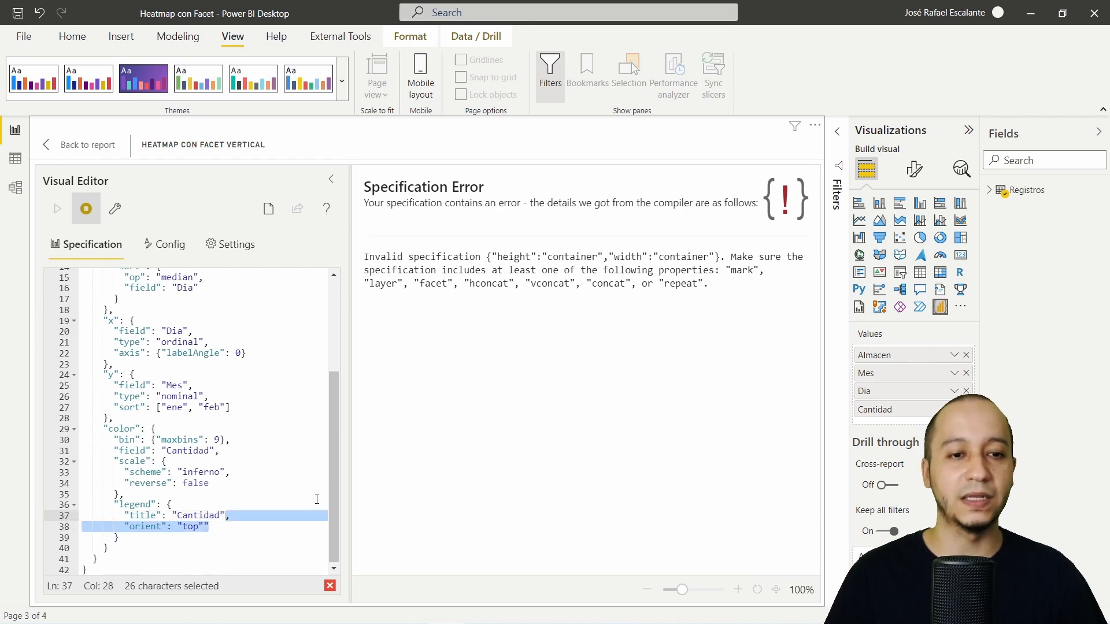
pyautogui.press('BackSpace')
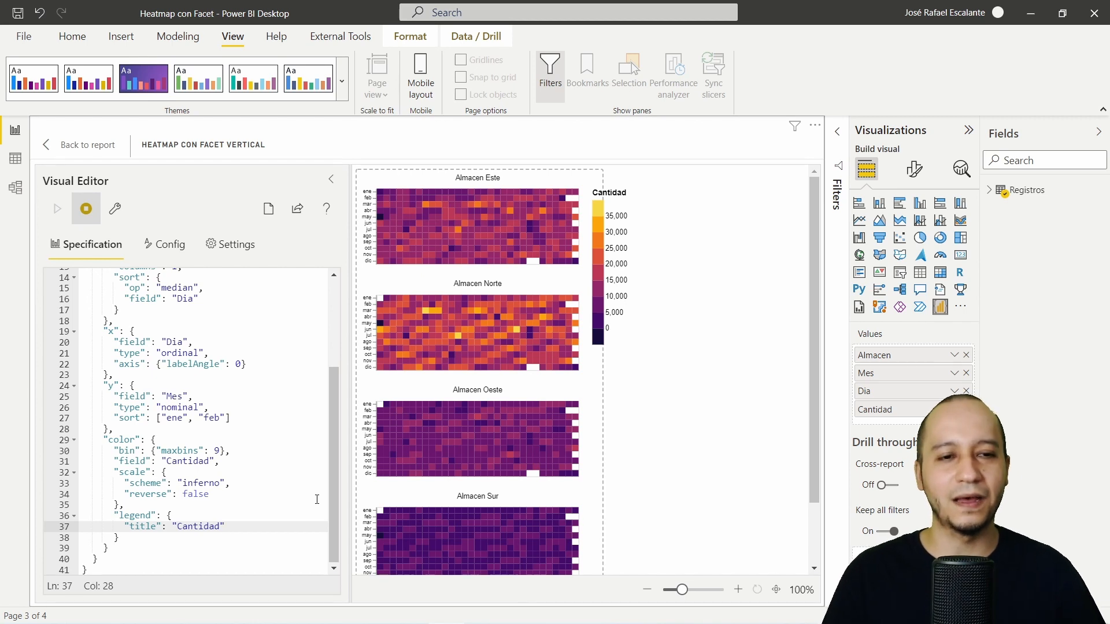
# Step: Undo the removal of the legend's "orient": "top" property and delete the extra quotation mark after "top"
pyautogui.hotkey('ctrl', 'z')
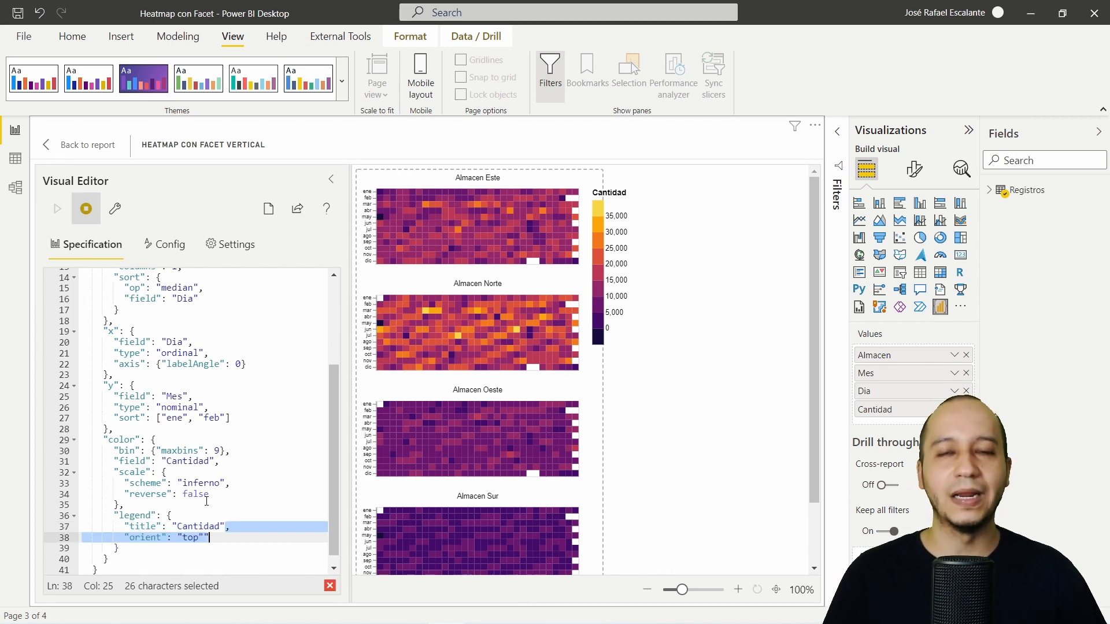
pyautogui.click(223, 484)
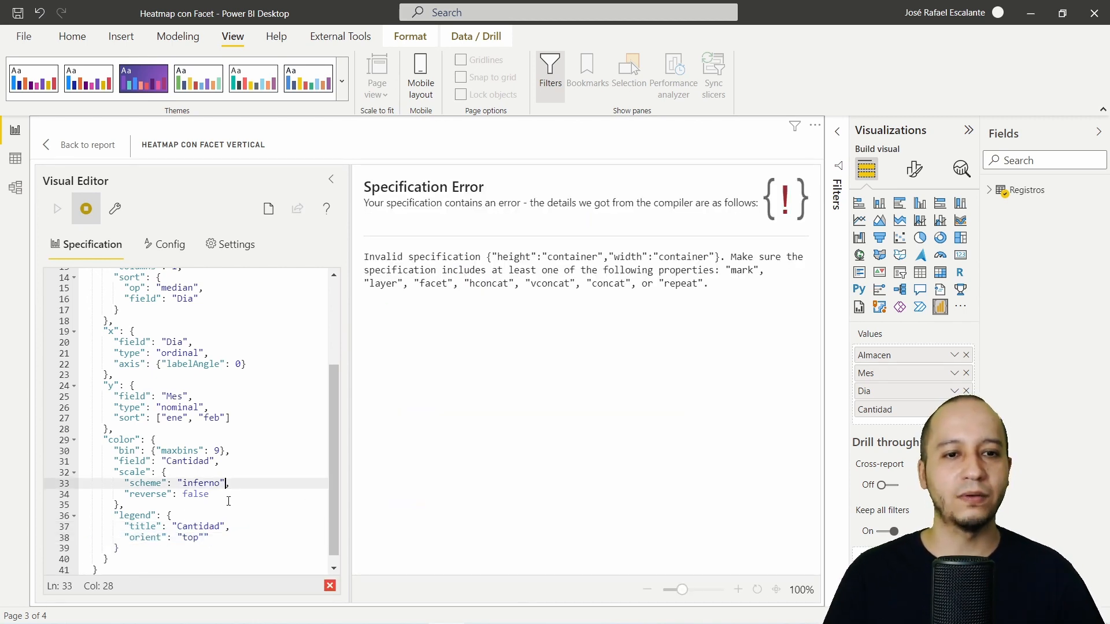
pyautogui.click(222, 537)
pyautogui.press('BackSpace')
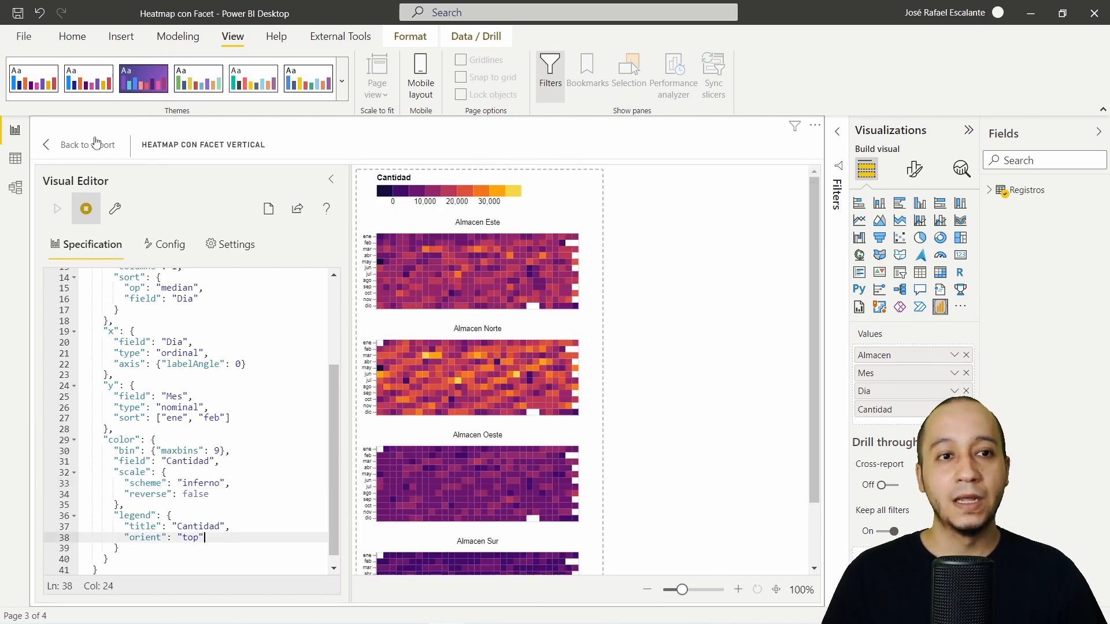
# Step: Return to the report and examine the native matrix heatmap and its Registros fields on the "Opción en Power BI" page
pyautogui.click(94, 146)
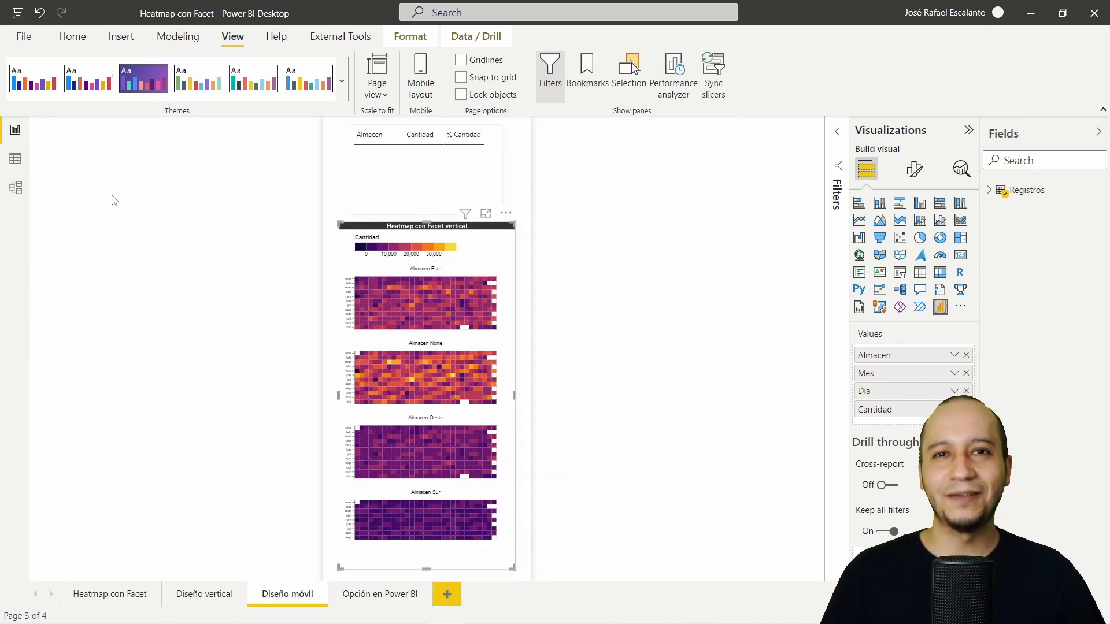
pyautogui.click(123, 243)
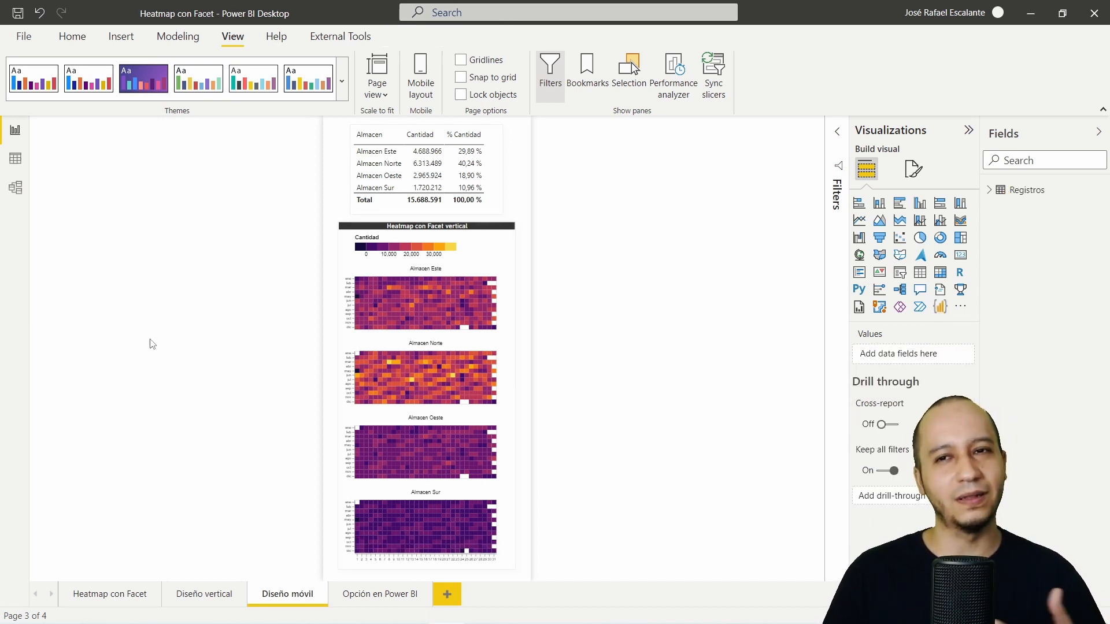
pyautogui.click(366, 594)
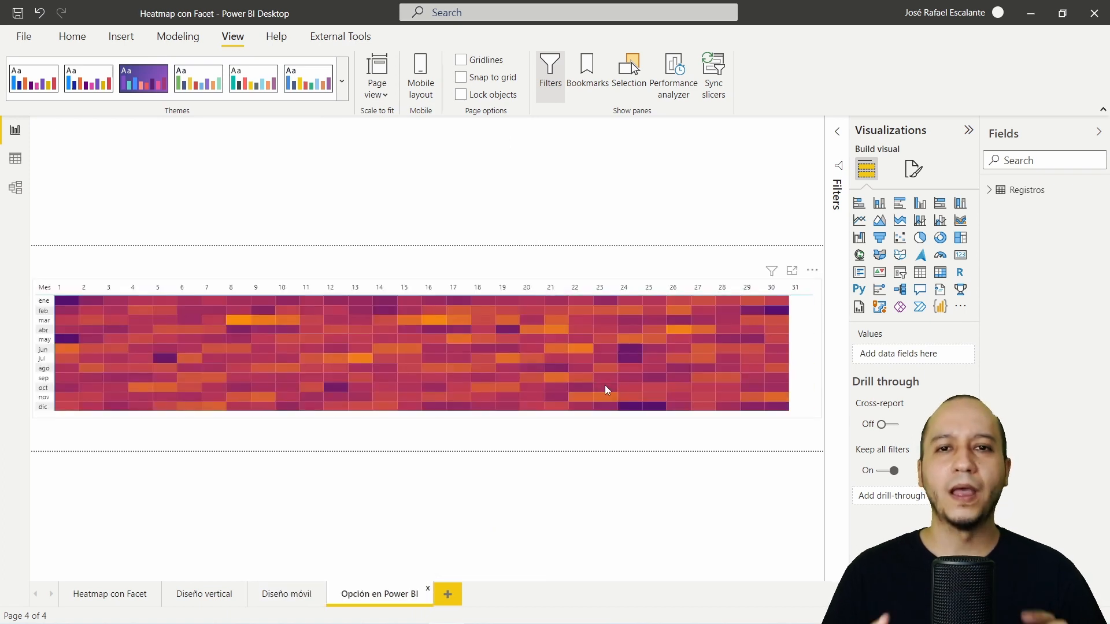
pyautogui.click(604, 418)
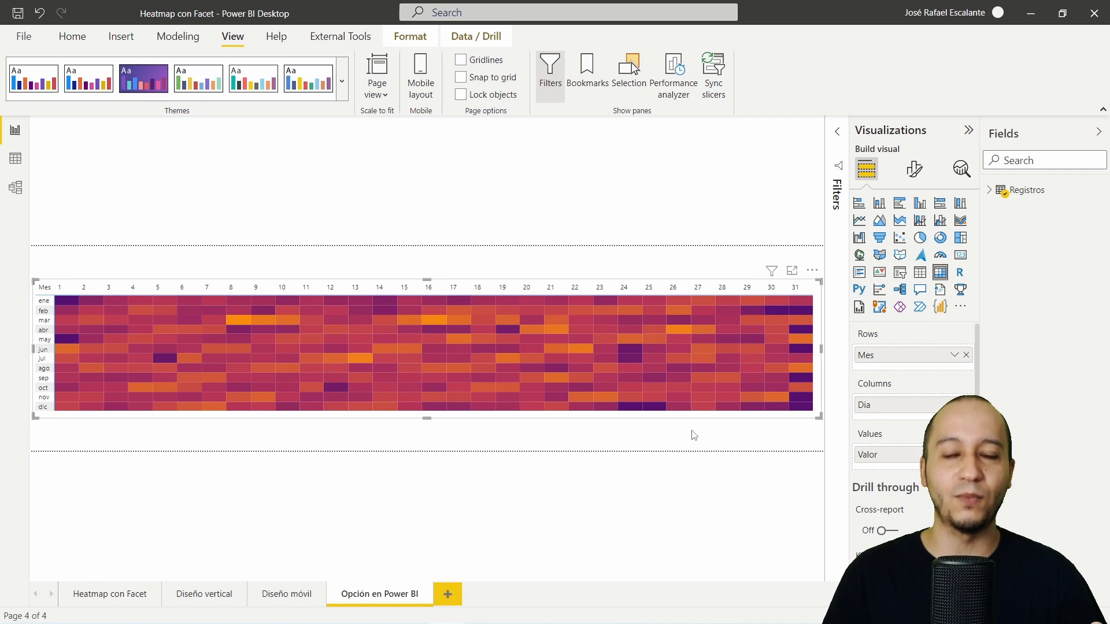
pyautogui.click(989, 190)
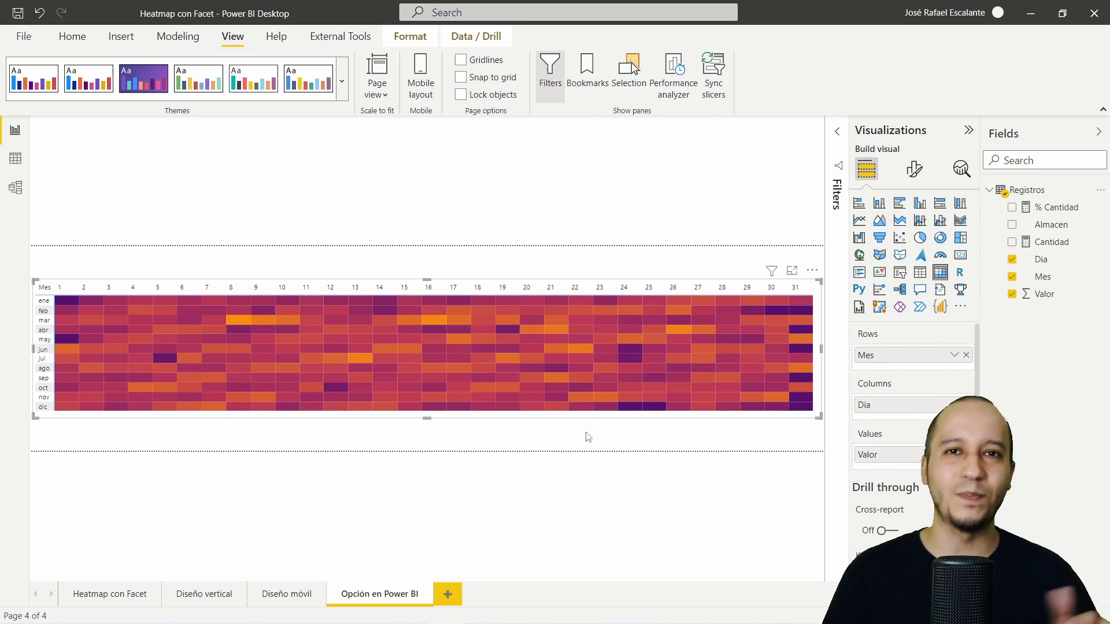
pyautogui.moveTo(588, 378)
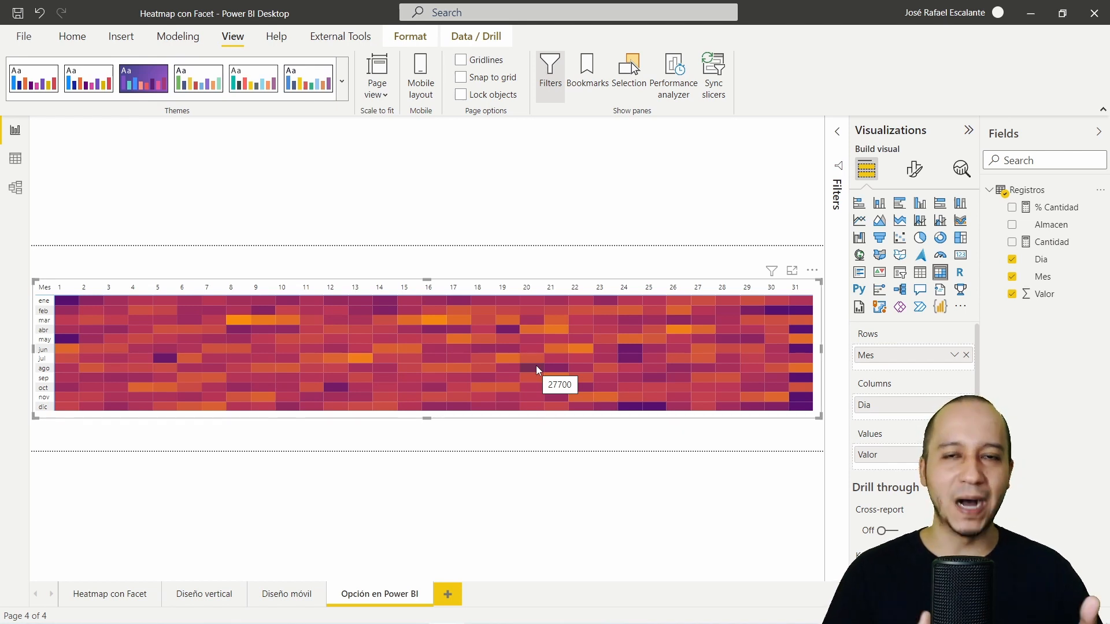
# Step: Go to the "Heatmap con Facet" page and open its Deneb heatmap visual for editing
pyautogui.click(72, 36)
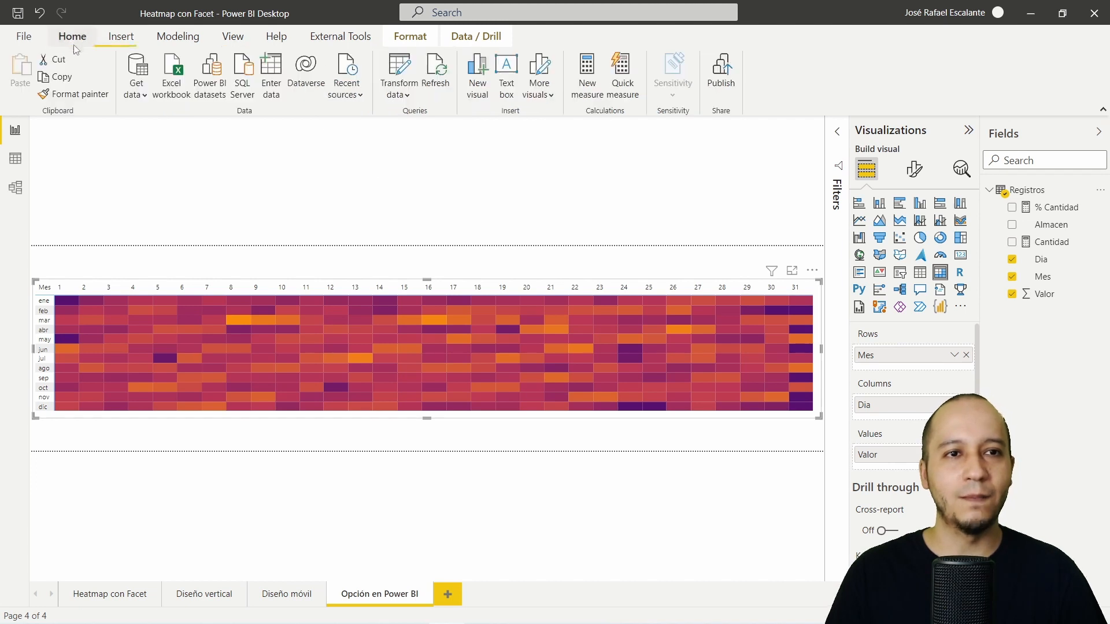
pyautogui.click(94, 594)
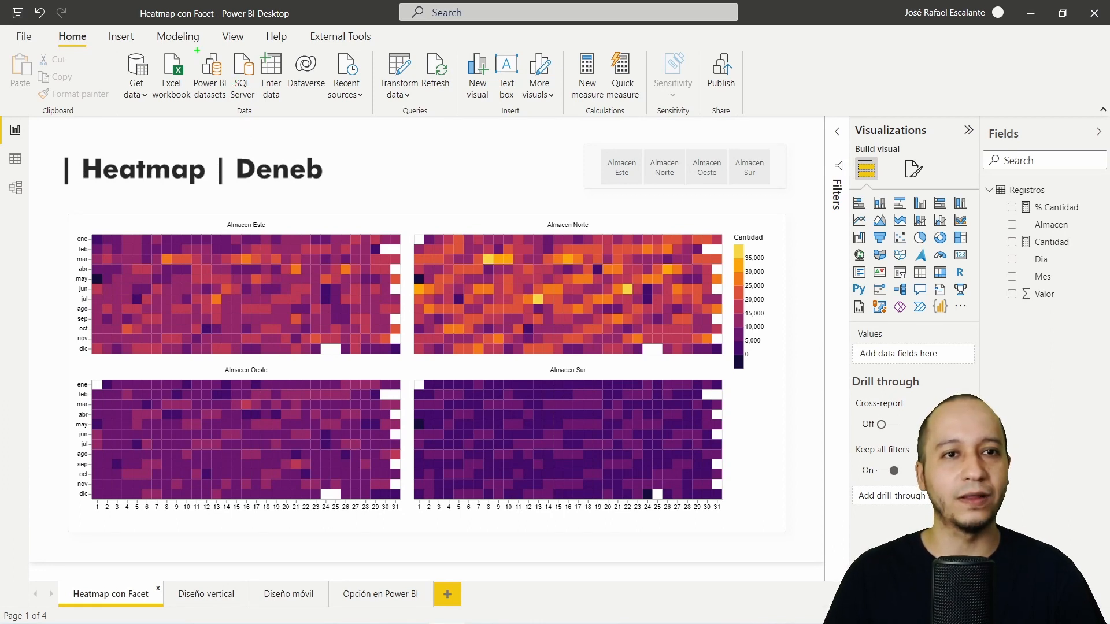
pyautogui.moveTo(188, 45); pyautogui.dragTo(231, 117)
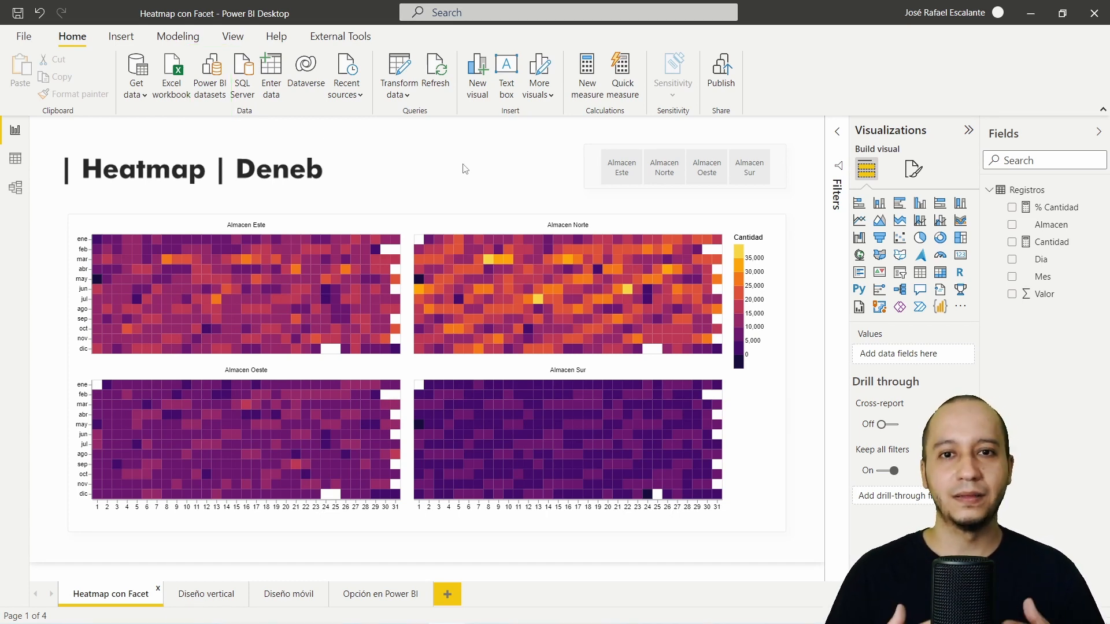
pyautogui.moveTo(756, 250)
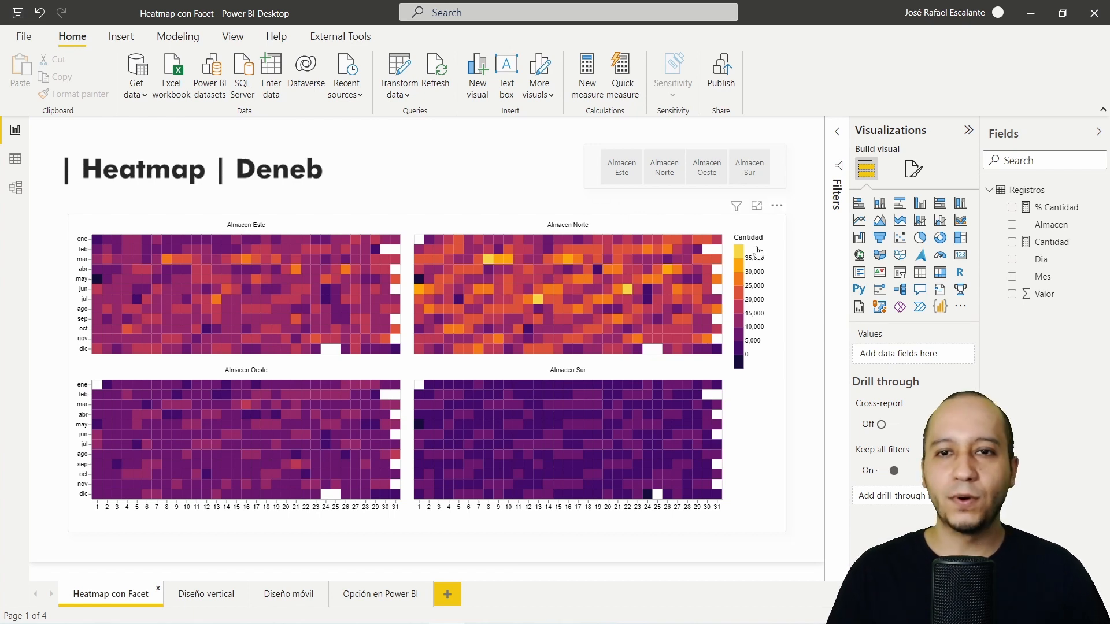
pyautogui.click(775, 209)
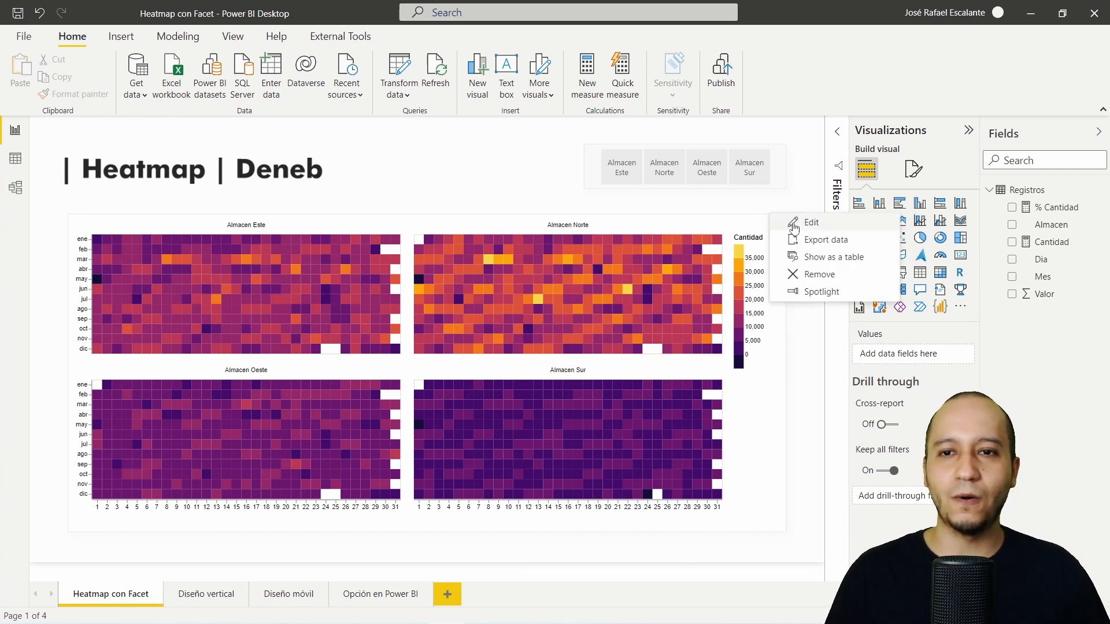
pyautogui.click(809, 222)
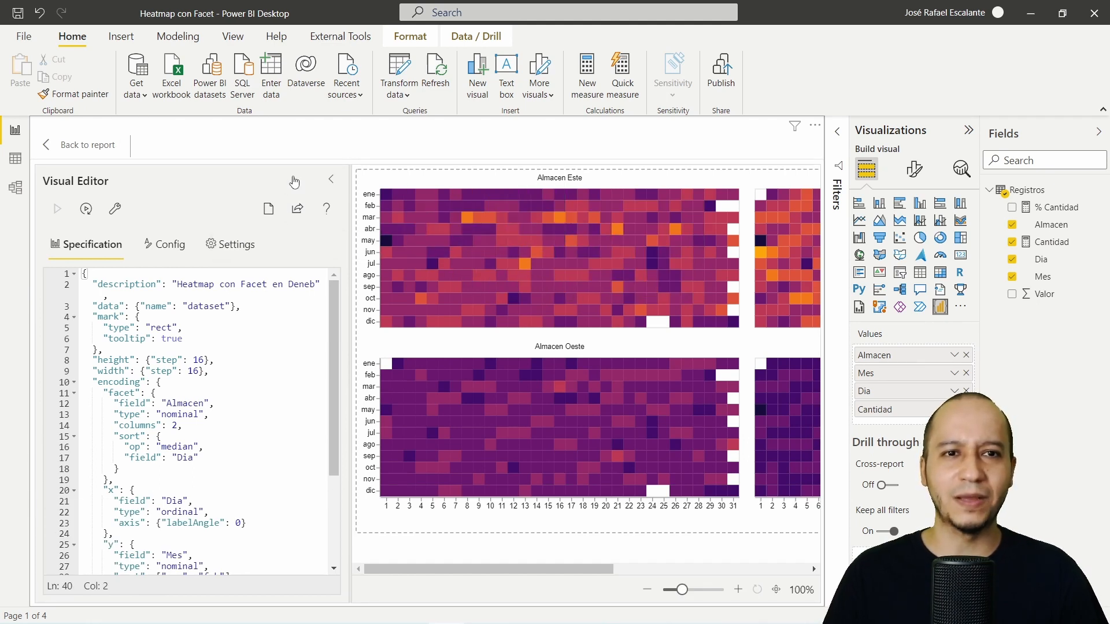
# Step: Start exporting the specification as a JSON template and name it "Heatmap con Deneb en Power BI"
pyautogui.click(299, 211)
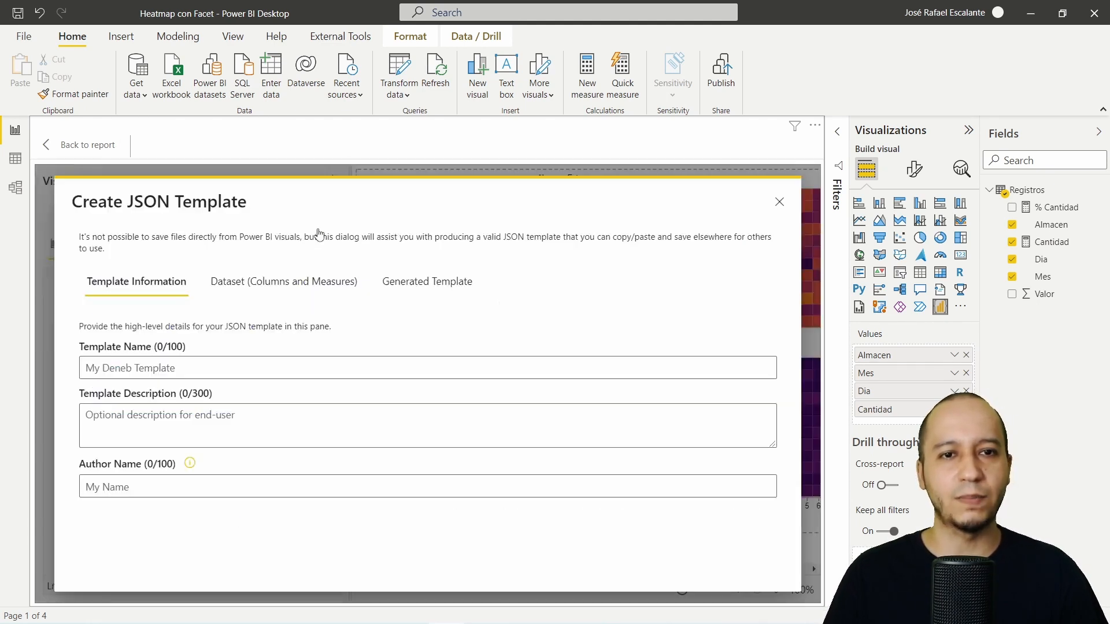
pyautogui.click(190, 368)
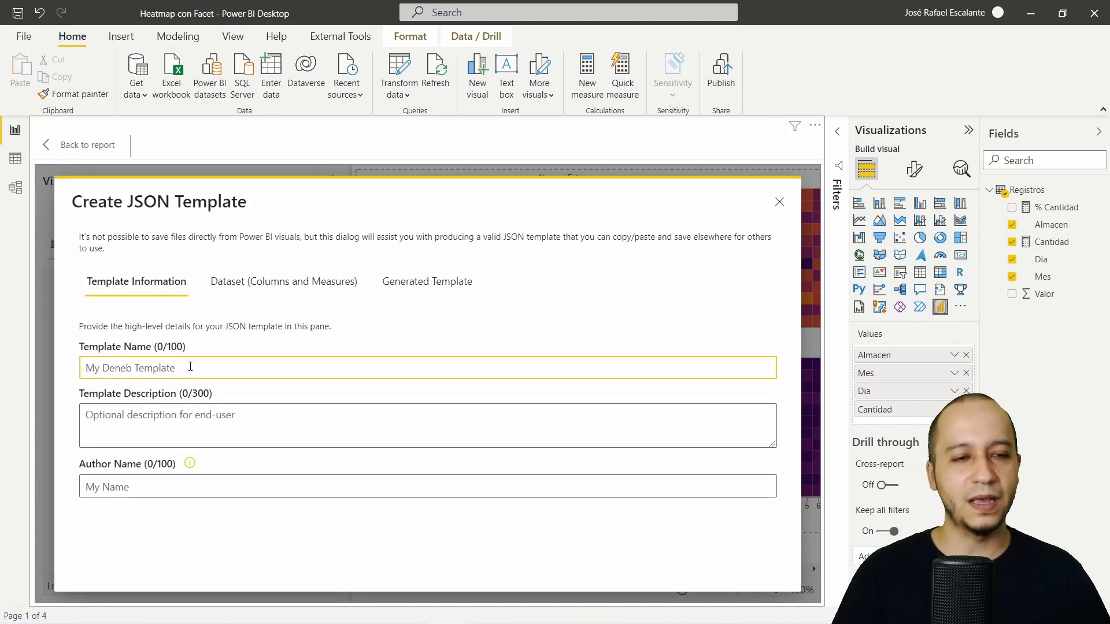
pyautogui.write('Heatmap ')
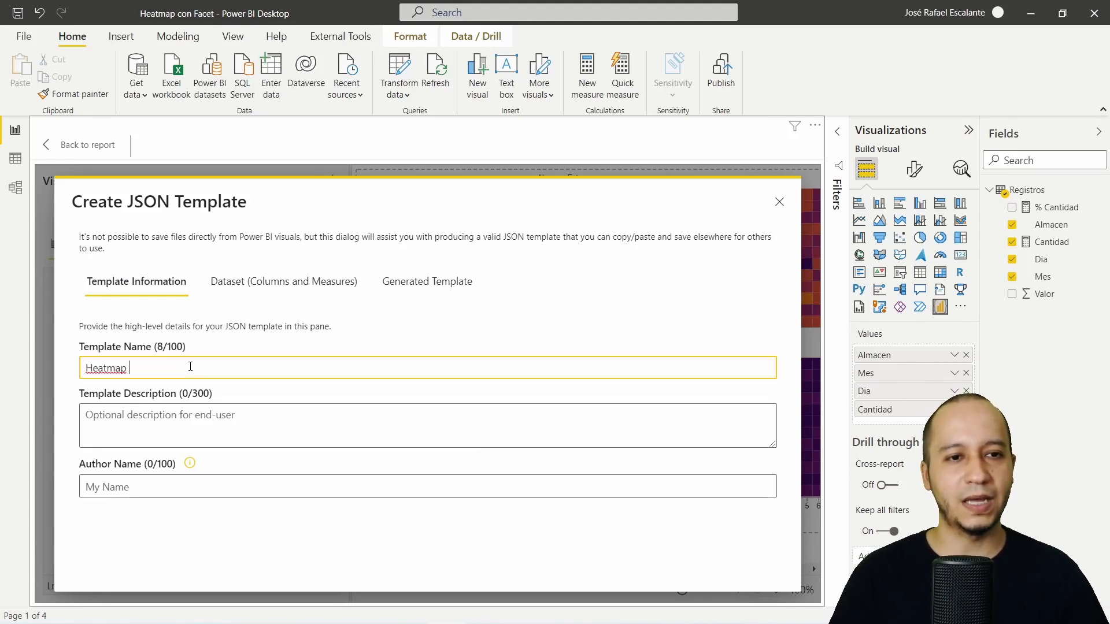
pyautogui.write('con Deneb en Power BI')
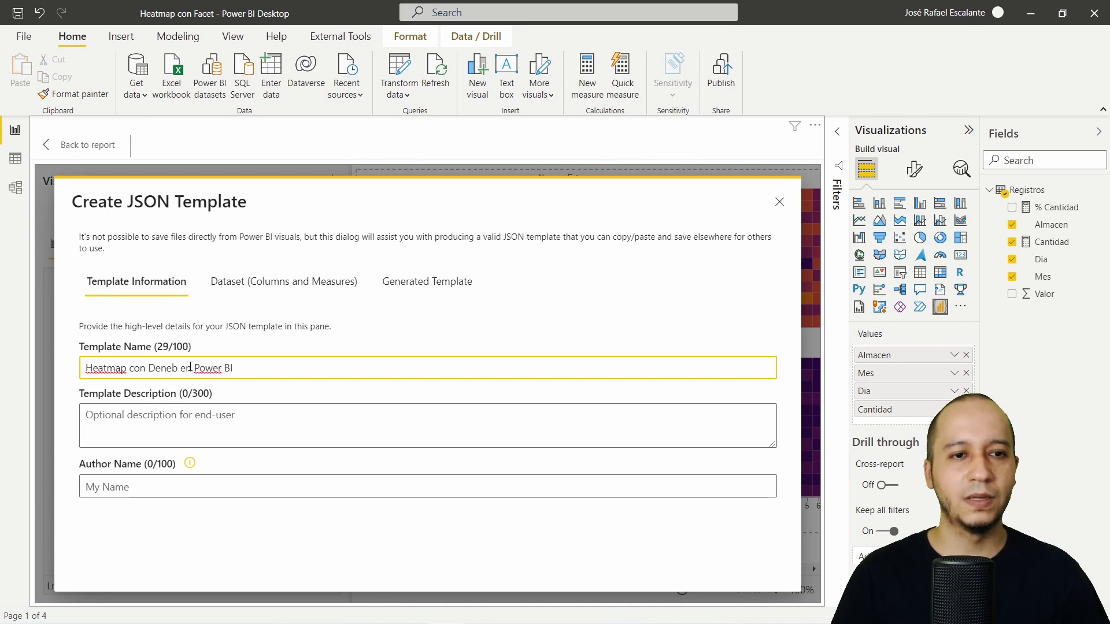
# Step: Enter the template description "Este viene siendo un gráfico de heatmap que contiene una serie de configuraciones."
pyautogui.click(209, 426)
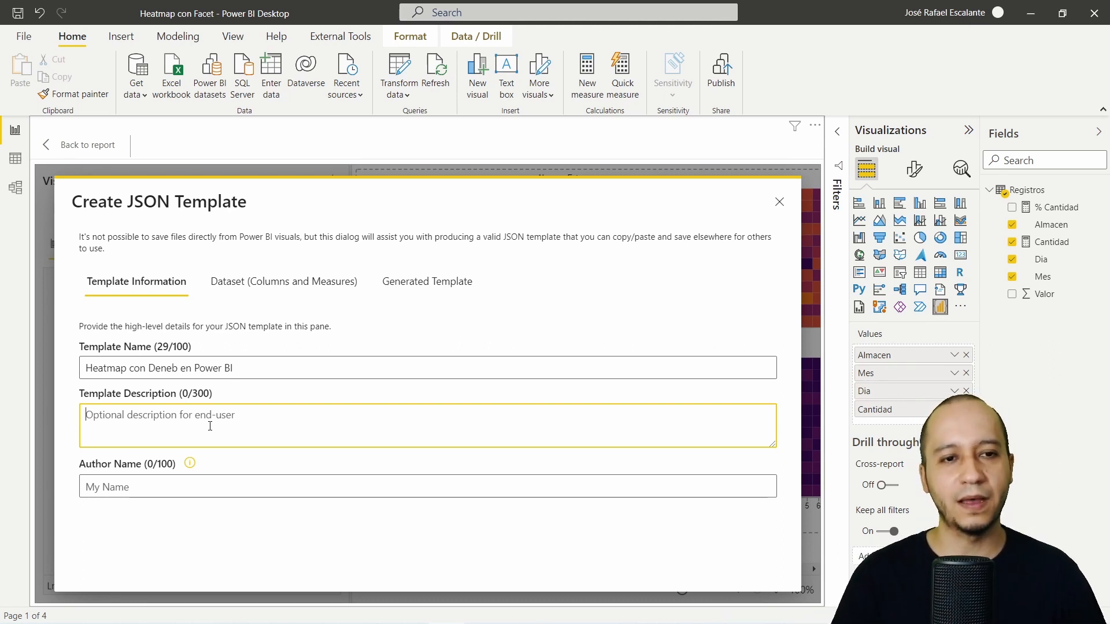
pyautogui.write('Este viene sined')
pyautogui.press('BackSpace')
pyautogui.press('BackSpace')
pyautogui.write('ndo u')
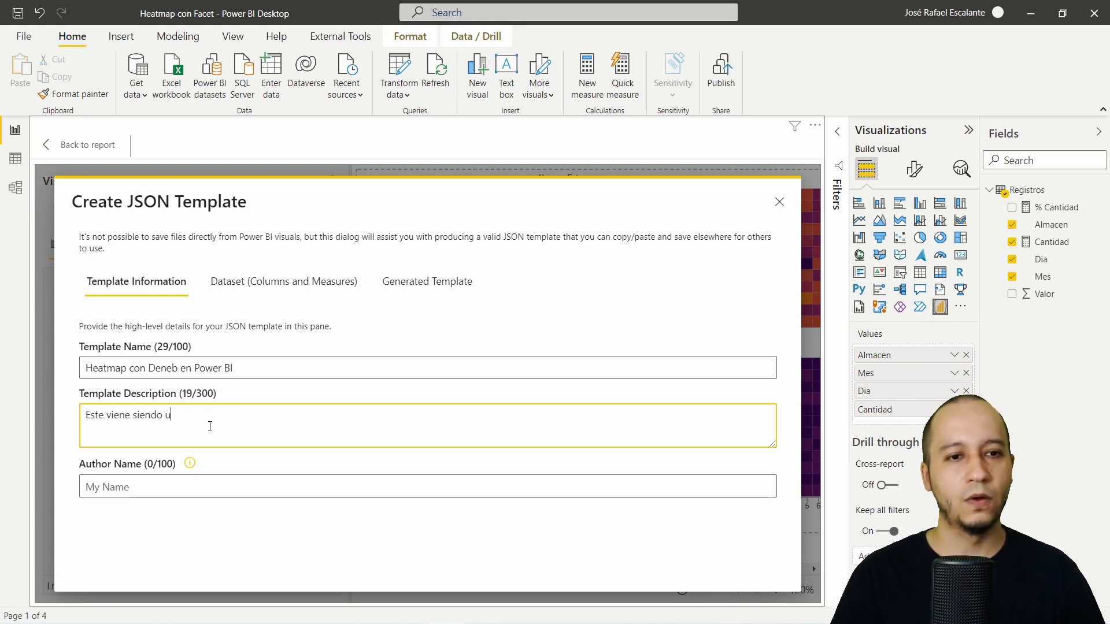
pyautogui.write('n gráfico de heatmap que contiene una serie de')
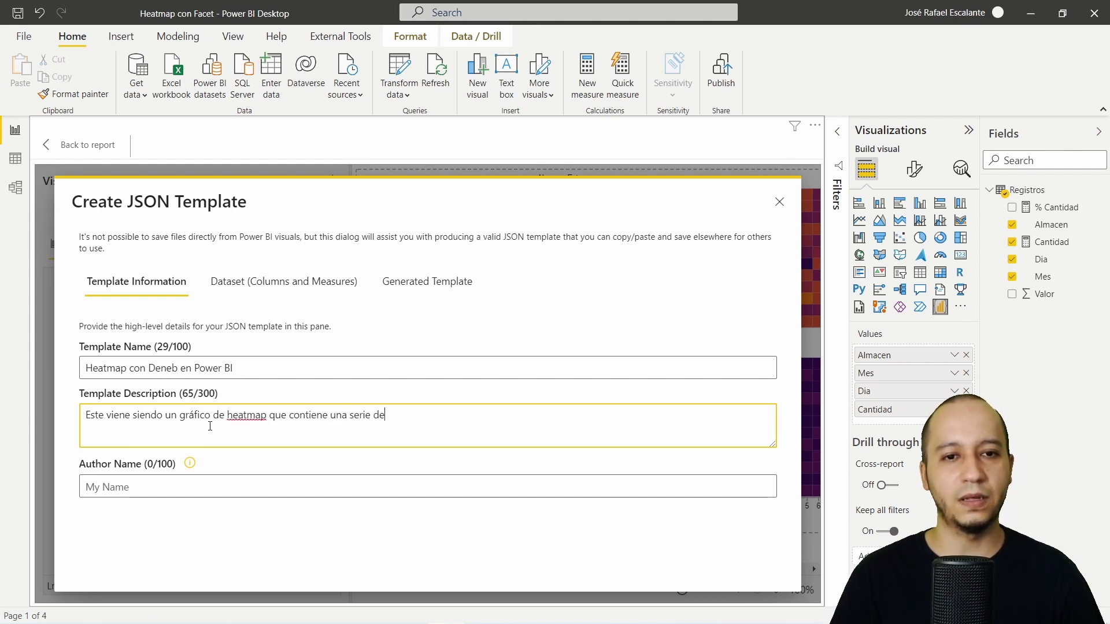
pyautogui.write(' configura')
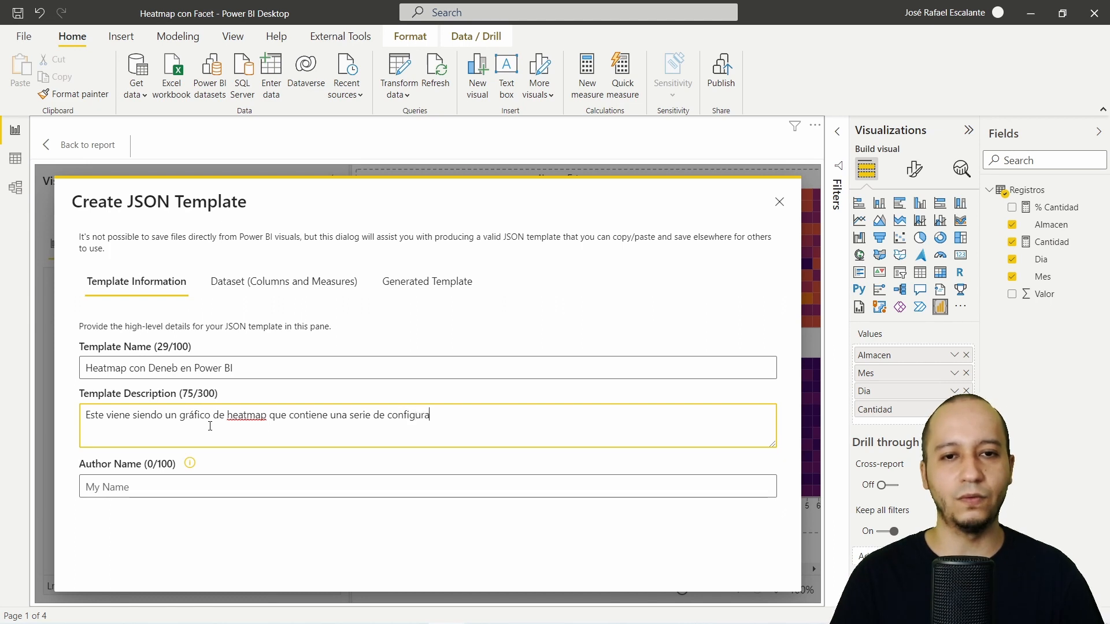
pyautogui.write('ciones.')
# Step: Enter the author's full name in the template information
pyautogui.click(244, 485)
pyautogui.write('Jospe')
pyautogui.press('BackSpace')
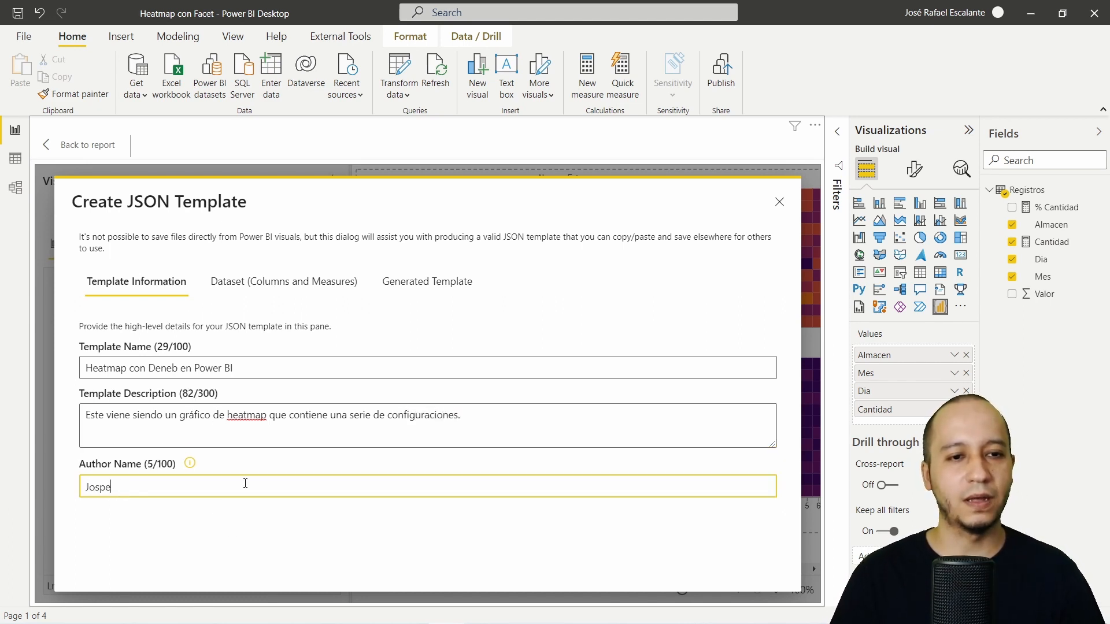
pyautogui.write('é Rafael Escalante')
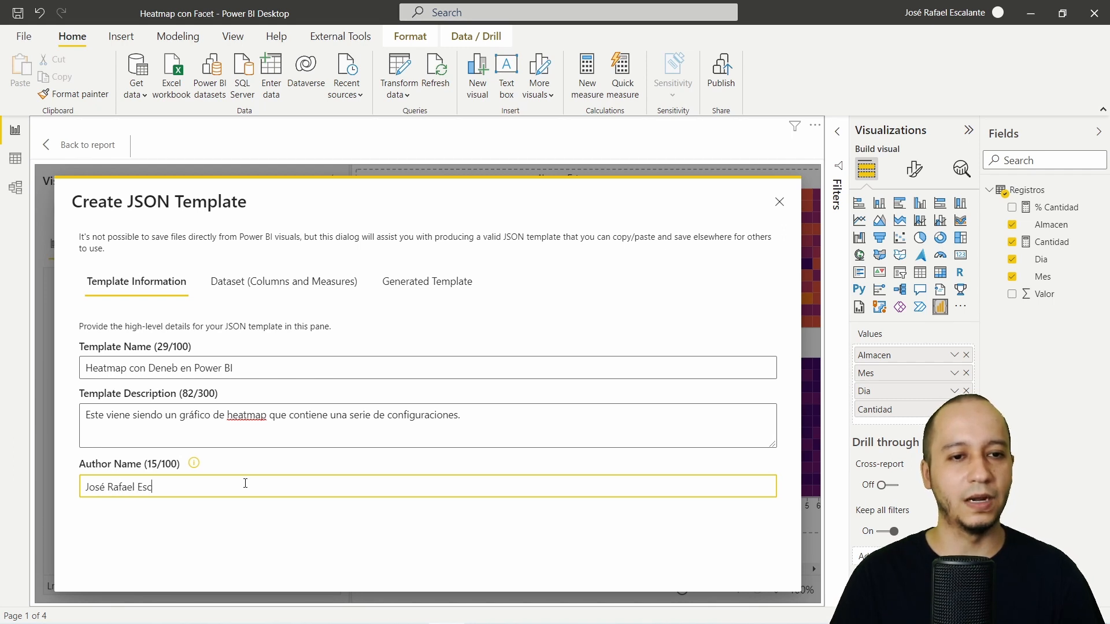
# Step: In the template's dataset details, describe Almacen as "Valor categorico." and both Mes and Dia as "Valor categorico"
pyautogui.click(290, 288)
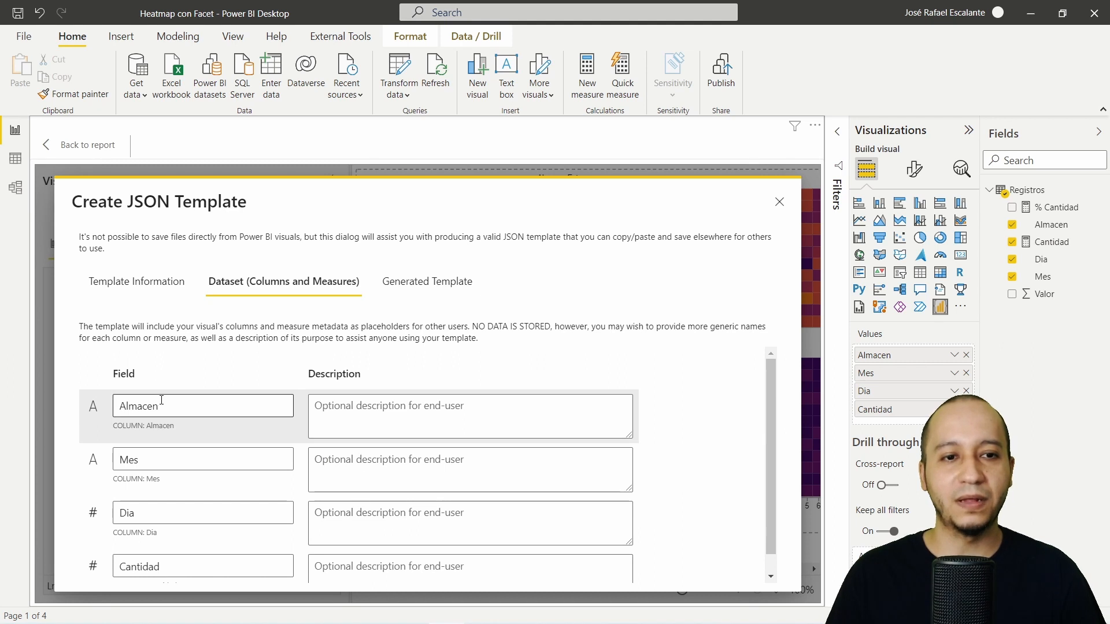
pyautogui.scroll(-1, 203, 398)
pyautogui.click(373, 390)
pyautogui.write('Valor categorico.')
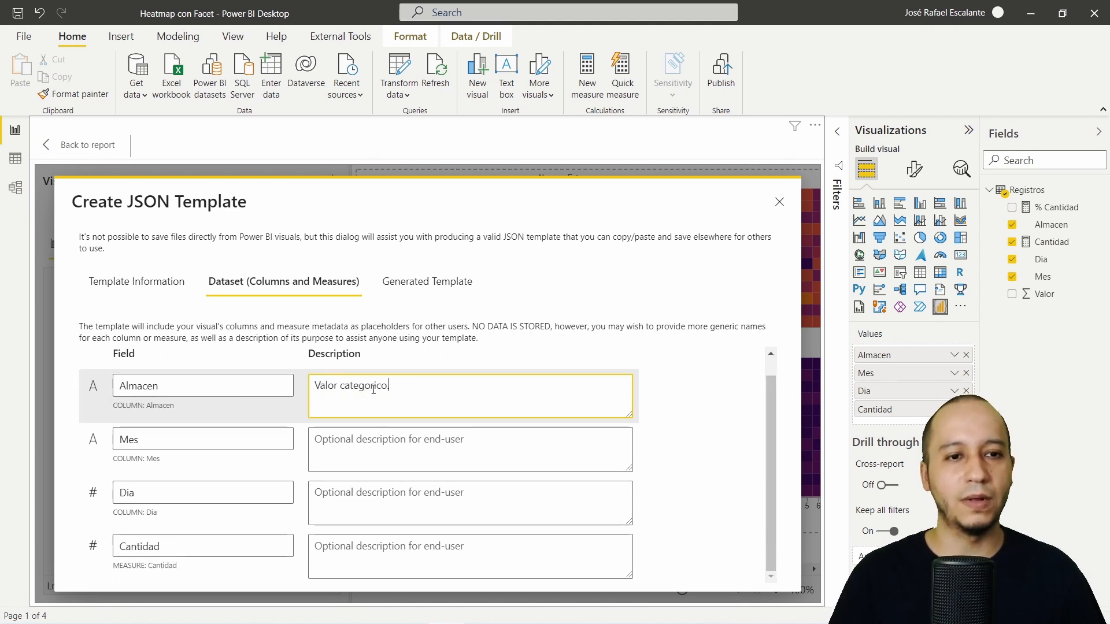
pyautogui.click(393, 439)
pyautogui.write('Valor cate')
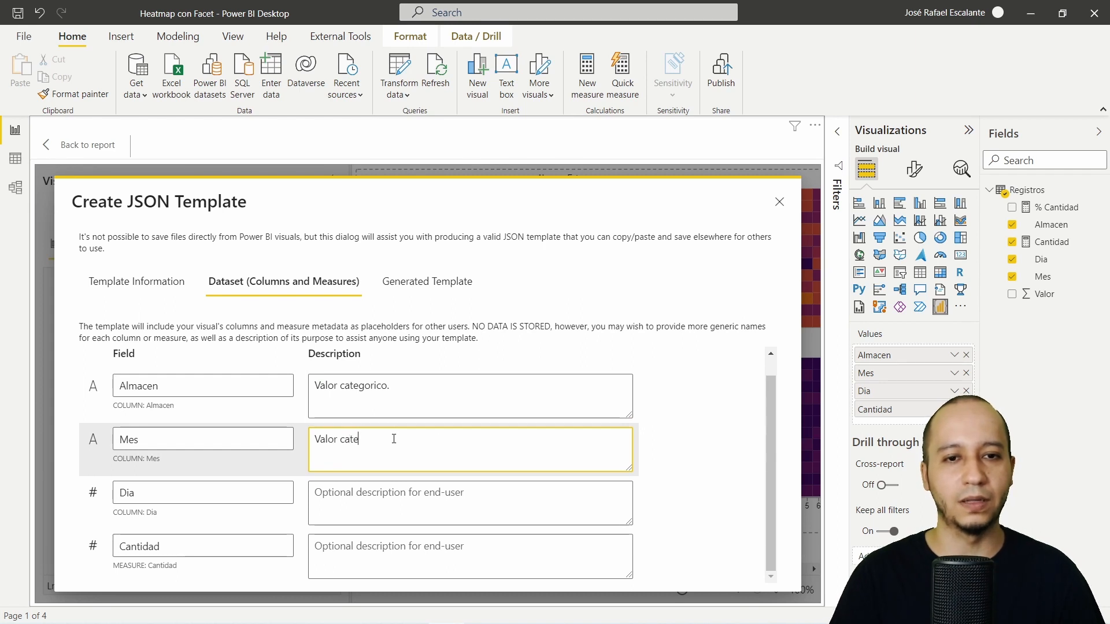
pyautogui.write('gorico')
pyautogui.click(391, 506)
pyautogui.write('Valor c')
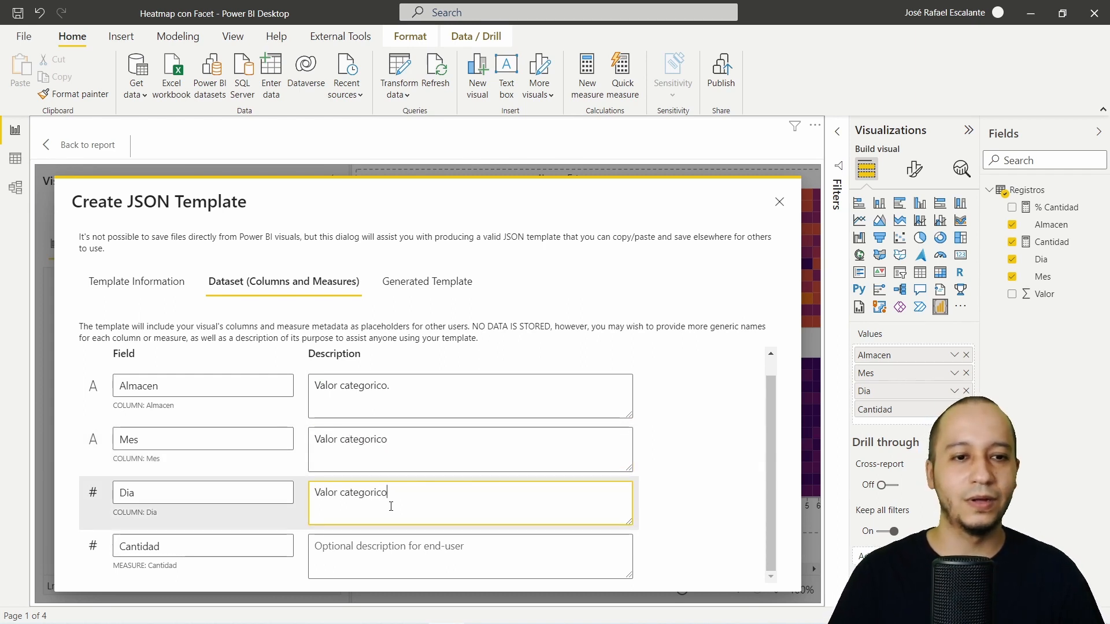
# Step: Complete the Dia description as "Valor categorico" and describe the Cantidad measure as "Valor continuo o cuantitativo"
pyautogui.write('ategorico')
pyautogui.click(385, 537)
pyautogui.write('Val')
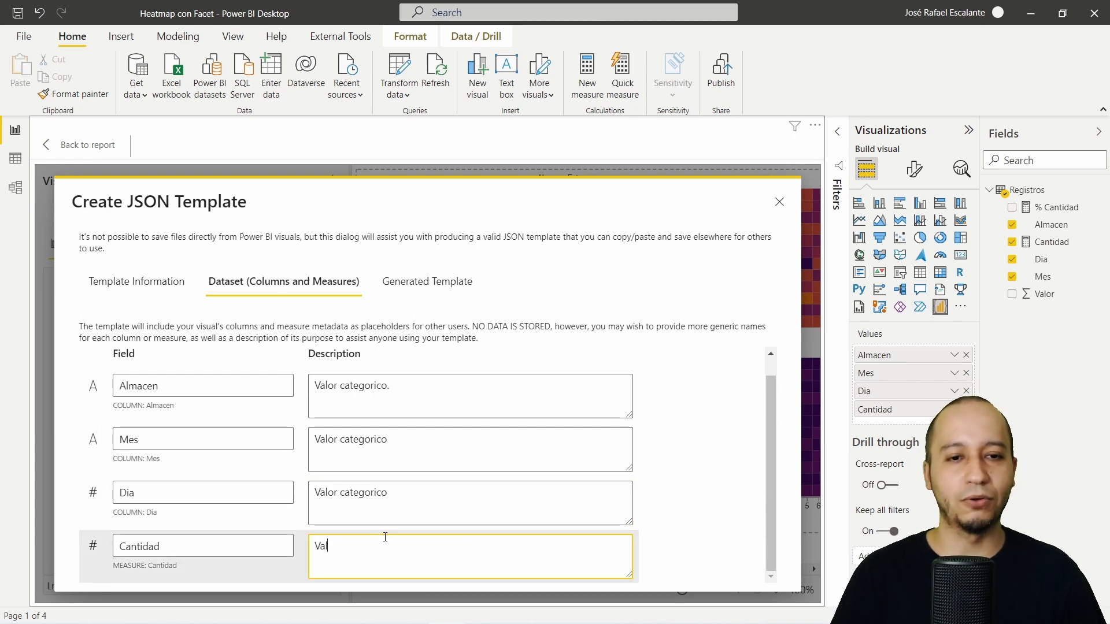
pyautogui.write('or contn')
pyautogui.press('BackSpace')
pyautogui.press('BackSpace')
pyautogui.write('ti')
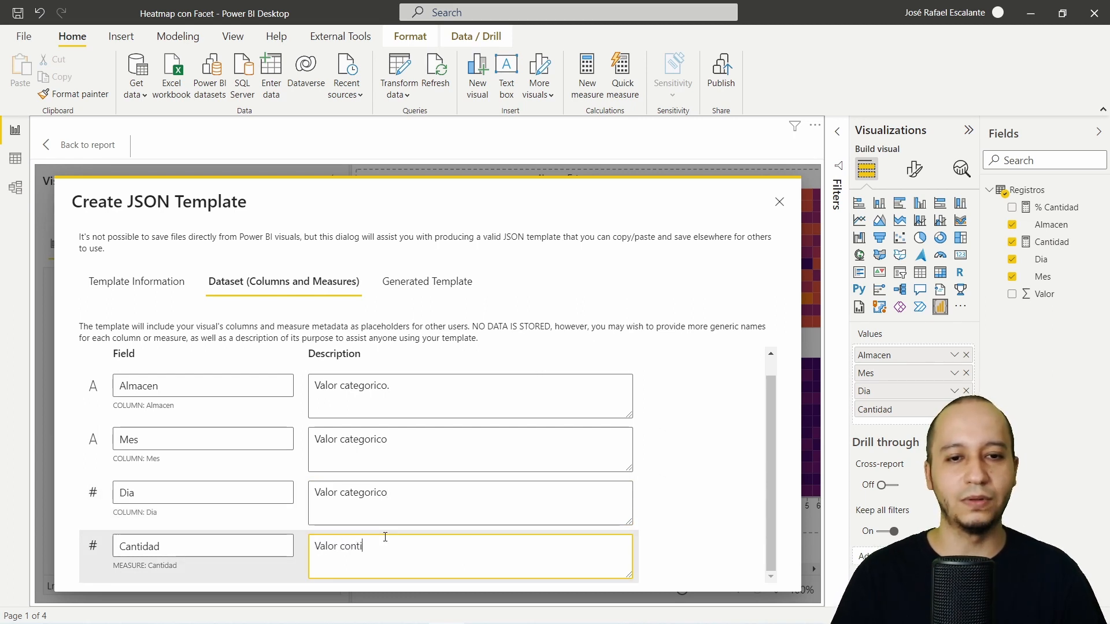
pyautogui.write('nuo o cuantitativo')
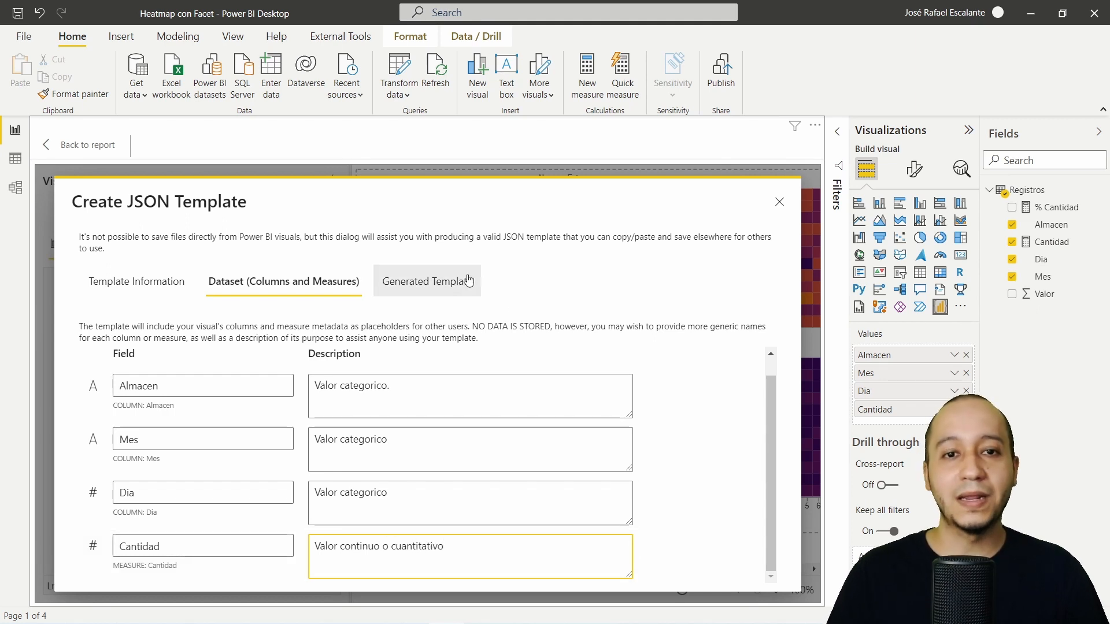
# Step: Review the information and dataset sections of the generated JSON template and copy the template to the clipboard
pyautogui.click(468, 281)
pyautogui.scroll(-3, 476, 388)
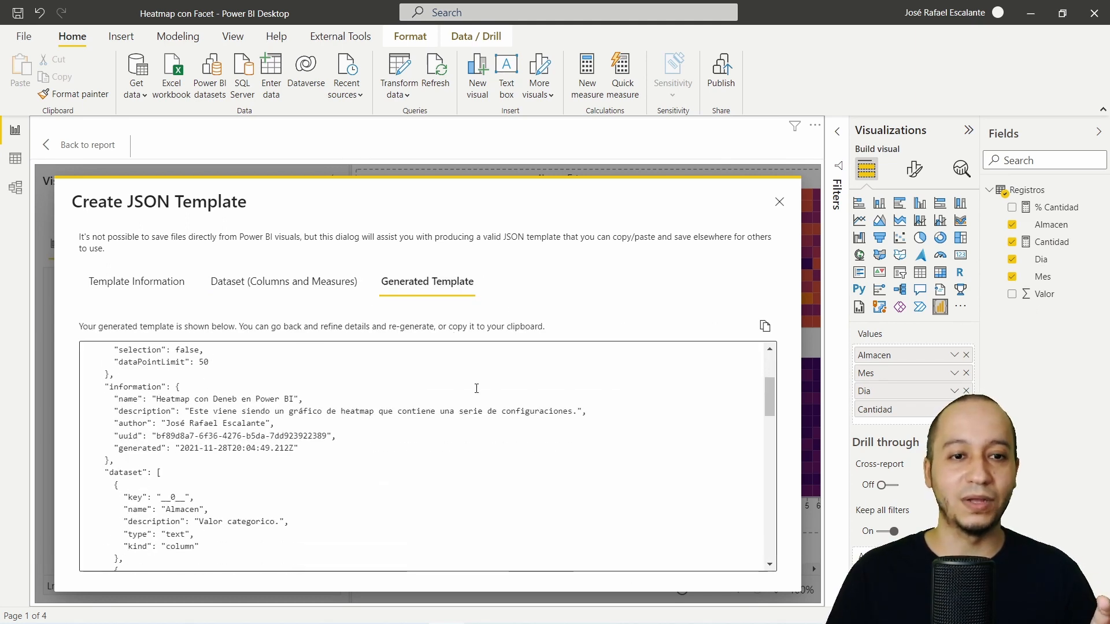
pyautogui.scroll(-5, 476, 388)
pyautogui.scroll(5, 476, 388)
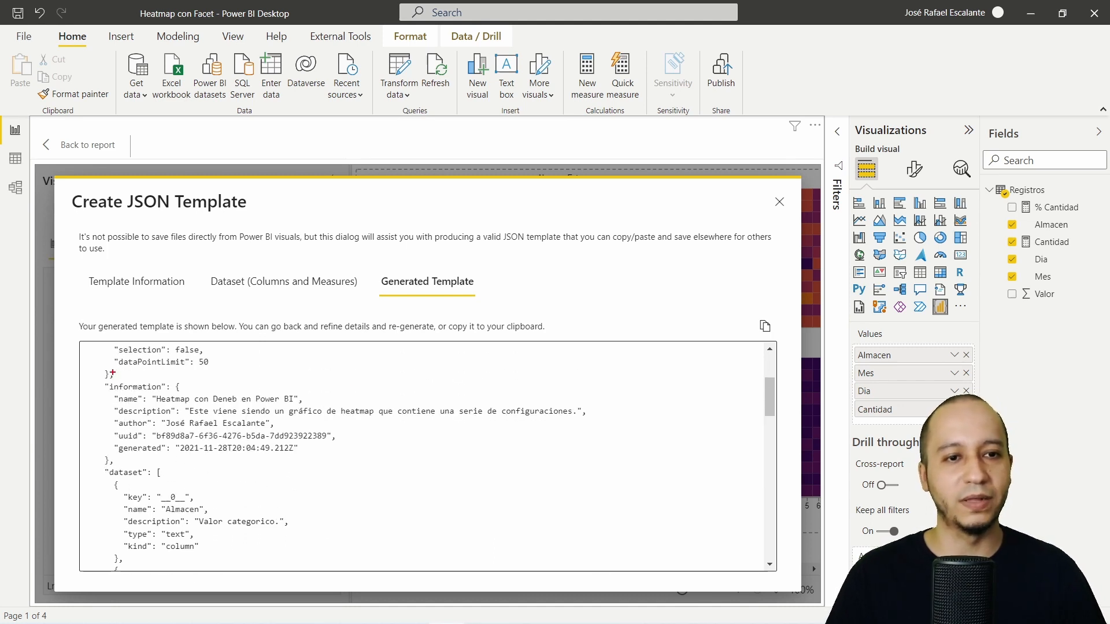
pyautogui.moveTo(91, 377)
pyautogui.mouseDown()
pyautogui.moveTo(525, 463)
pyautogui.moveTo(609, 457)
pyautogui.mouseUp()
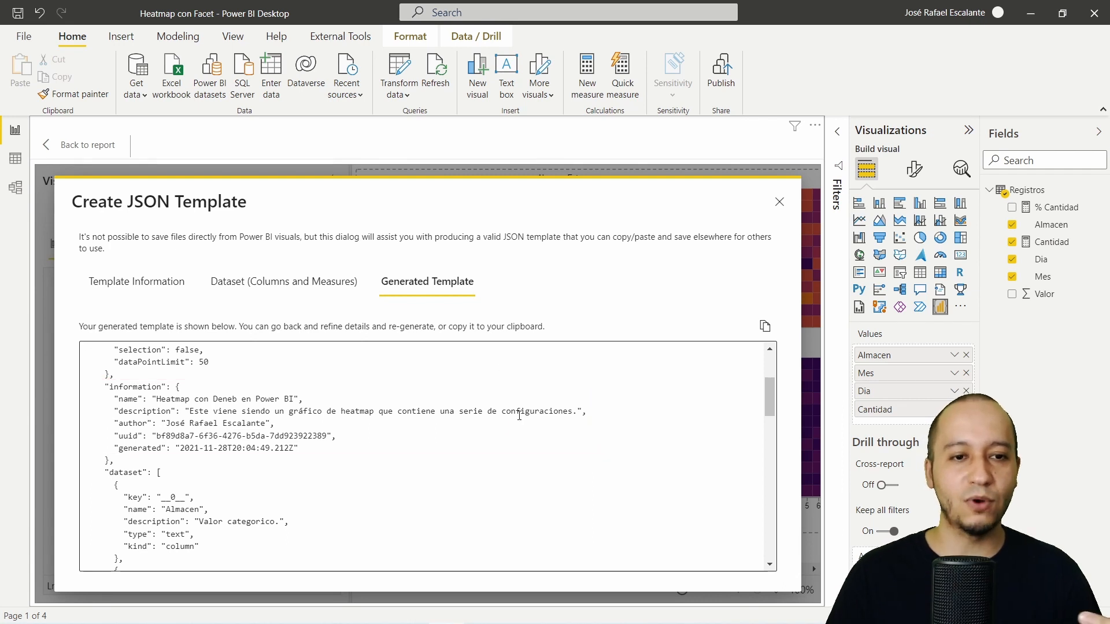
pyautogui.scroll(-10, 520, 414)
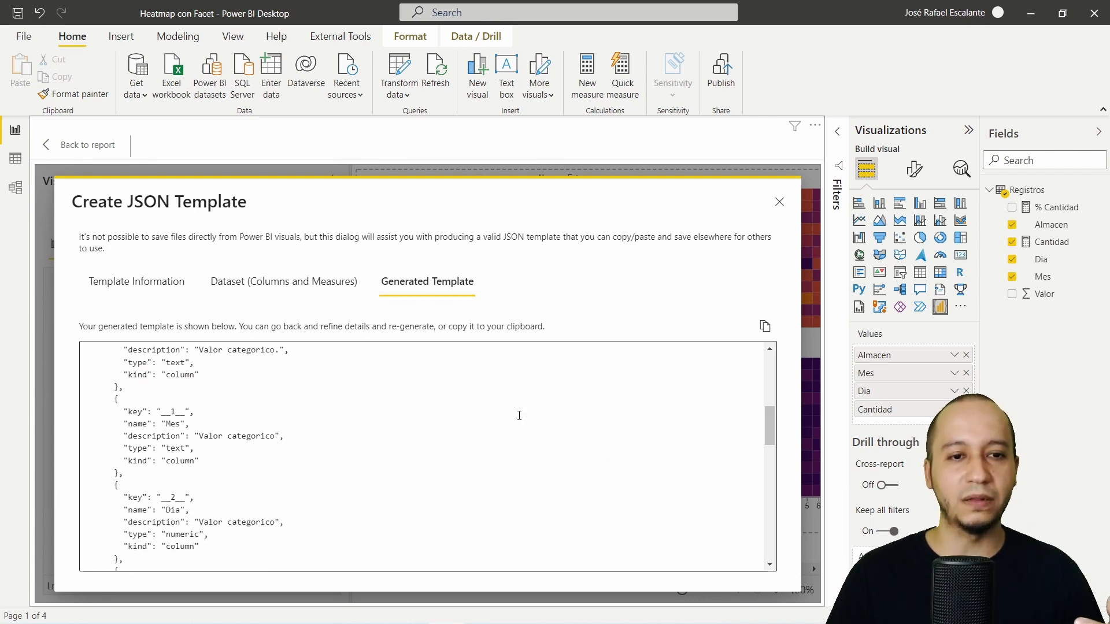
pyautogui.click(765, 327)
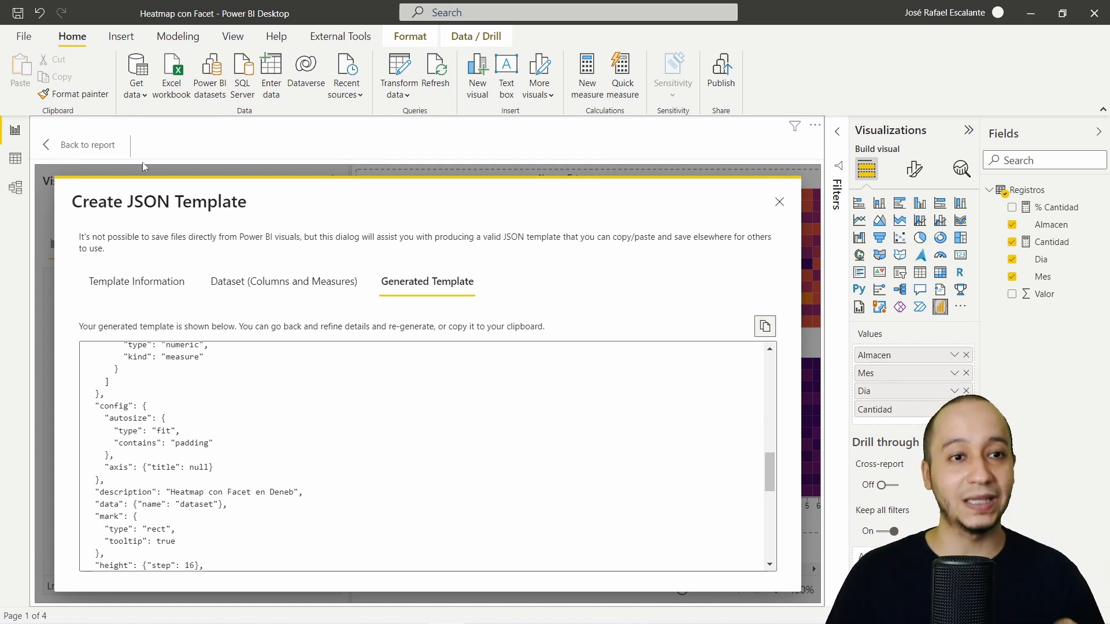
# Step: Recheck the template information, close the JSON template dialog and return to the report page
pyautogui.click(141, 280)
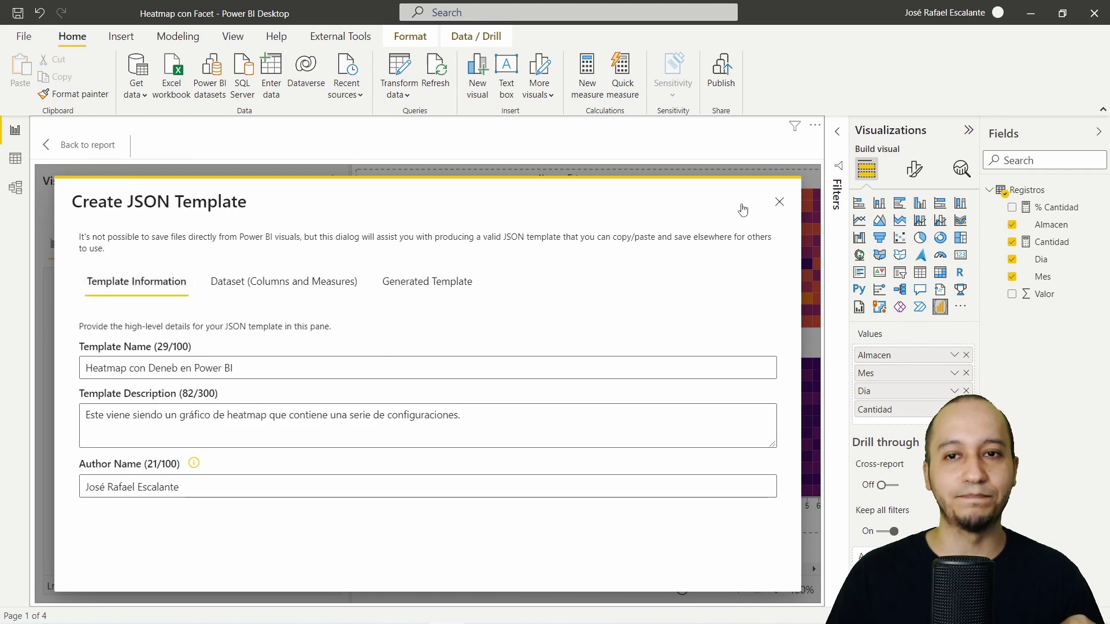
pyautogui.press('Escape')
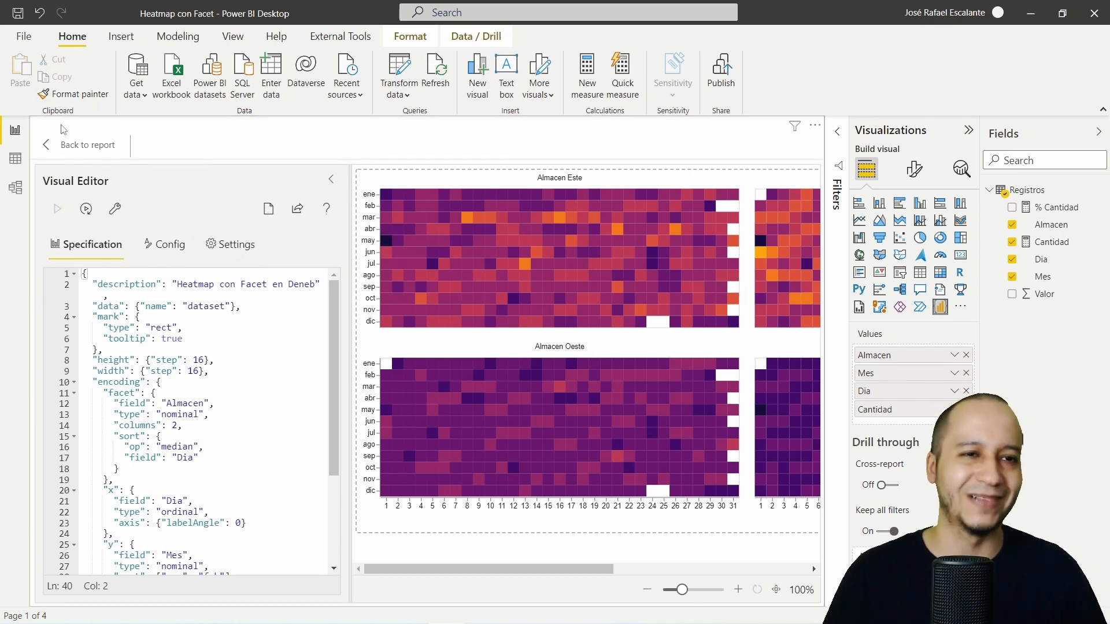
pyautogui.click(68, 145)
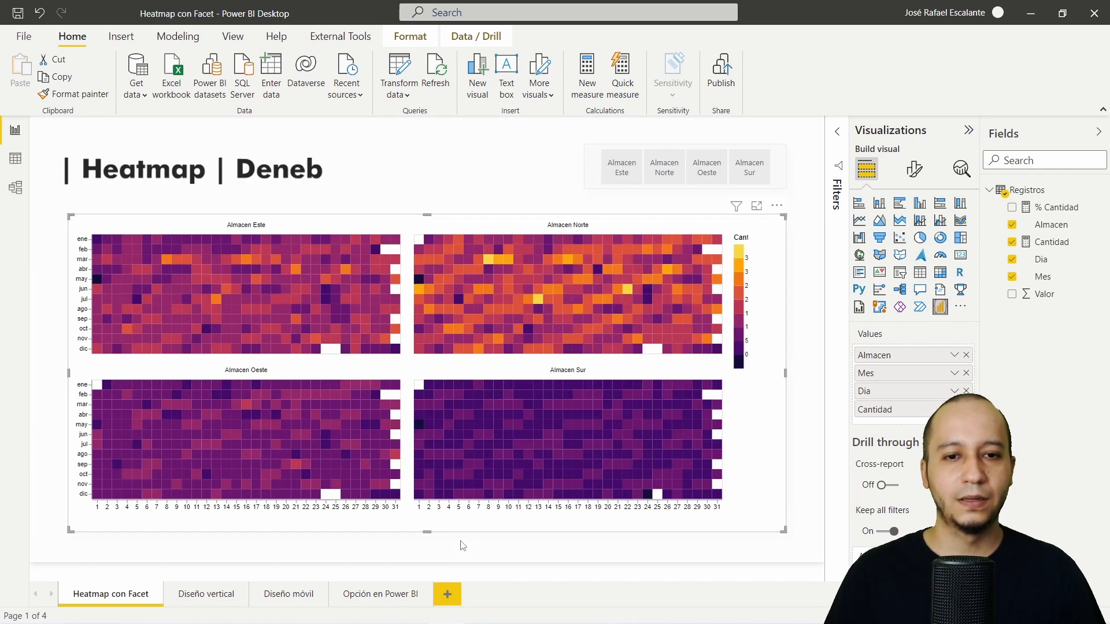
# Step: Add a new report page and insert a Deneb visual enlarged to cover most of the canvas
pyautogui.click(455, 595)
pyautogui.click(940, 307)
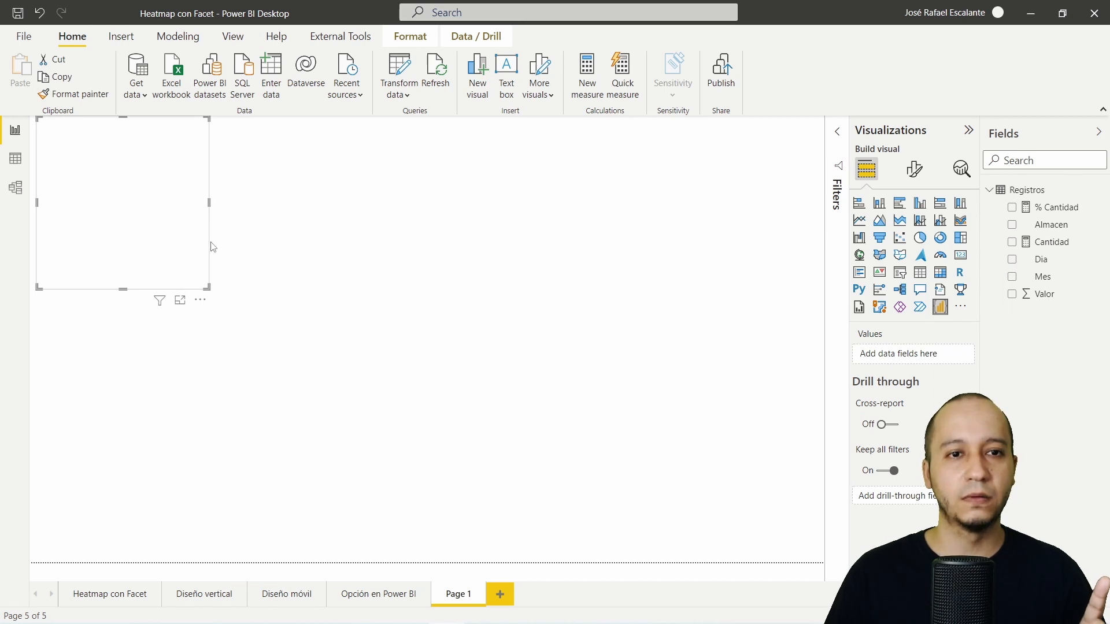
pyautogui.moveTo(210, 244); pyautogui.dragTo(326, 289)
pyautogui.moveTo(323, 332); pyautogui.dragTo(788, 524)
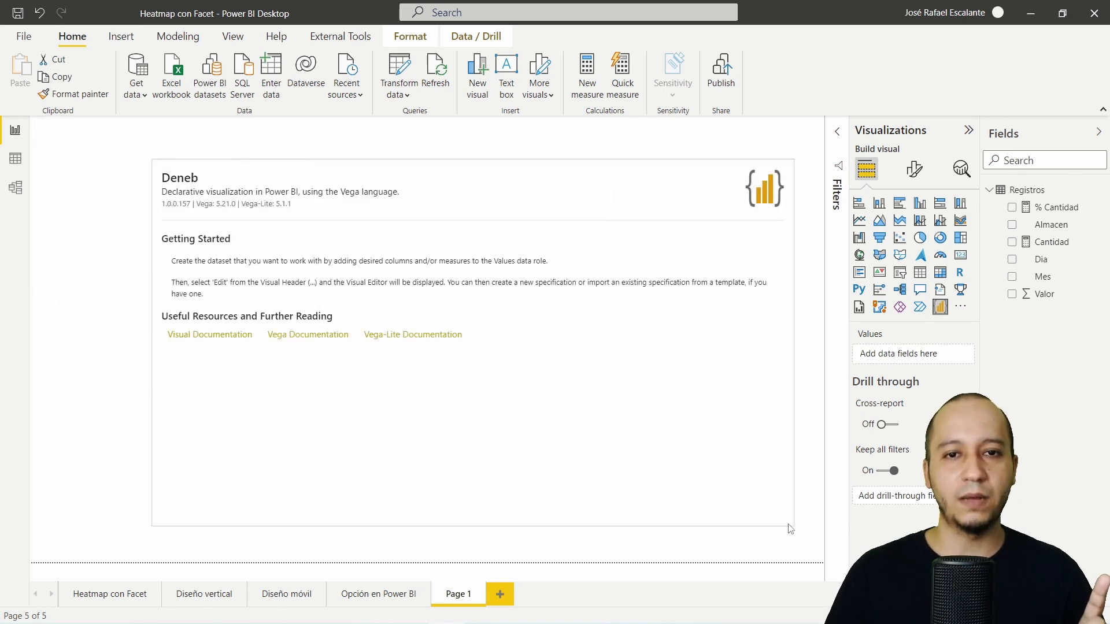
pyautogui.moveTo(681, 441); pyautogui.dragTo(728, 394)
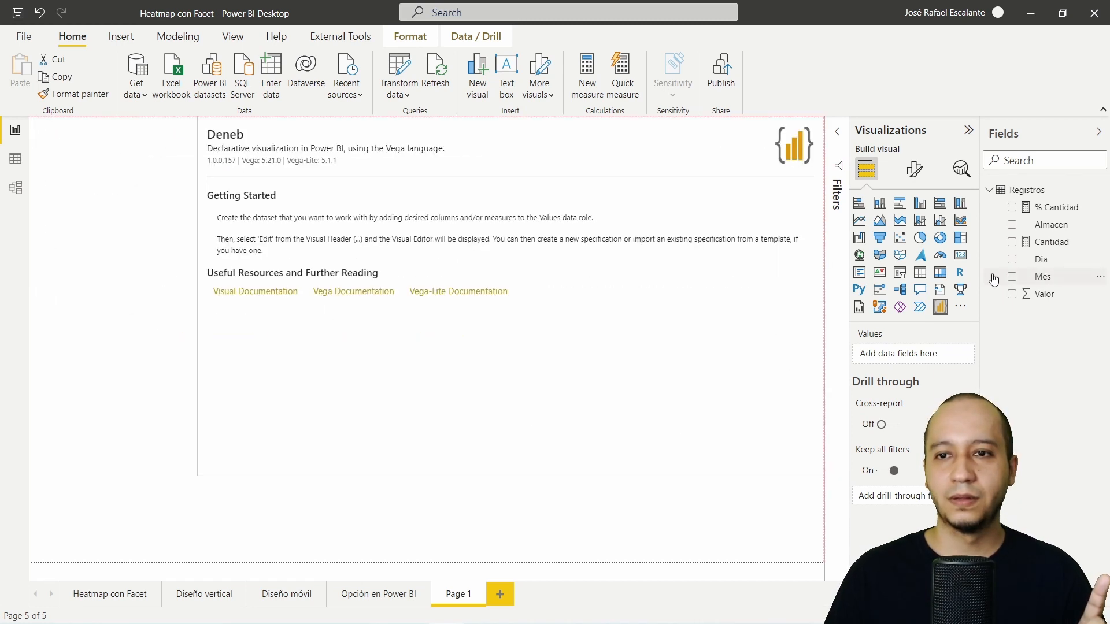
# Step: Add the Almacen and Valor fields to the new Deneb visual and move it nearer the page's centre
pyautogui.click(1012, 225)
pyautogui.click(1012, 294)
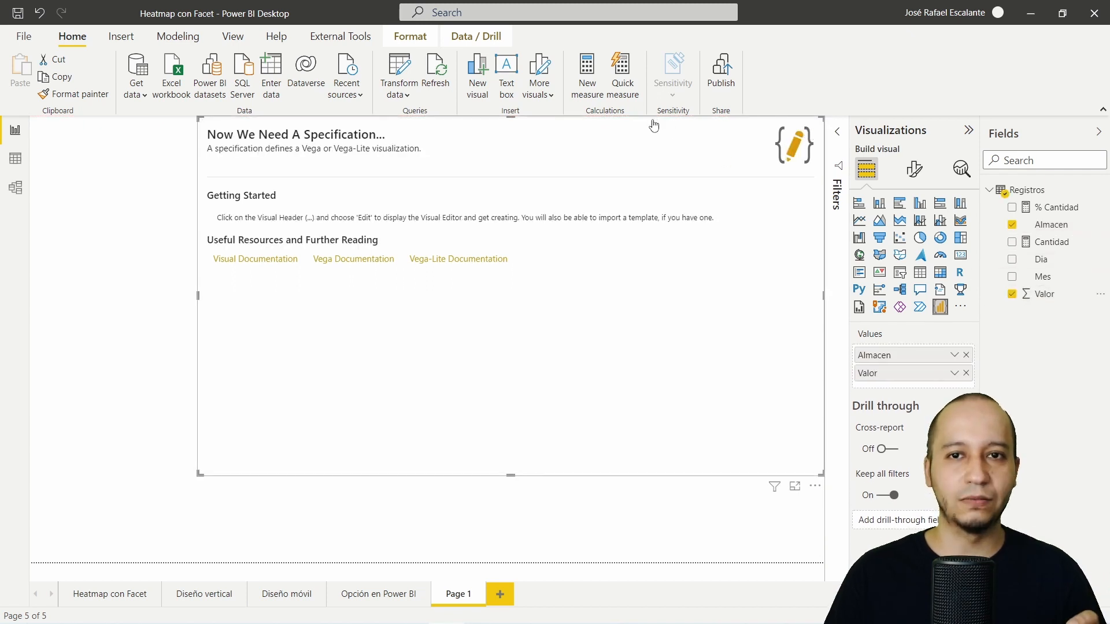
pyautogui.moveTo(646, 131); pyautogui.dragTo(605, 166)
# Step: Examine the option for importing a specification from a JSON template in the Deneb editor, and return to the "Heatmap con Facet" page
pyautogui.click(773, 142)
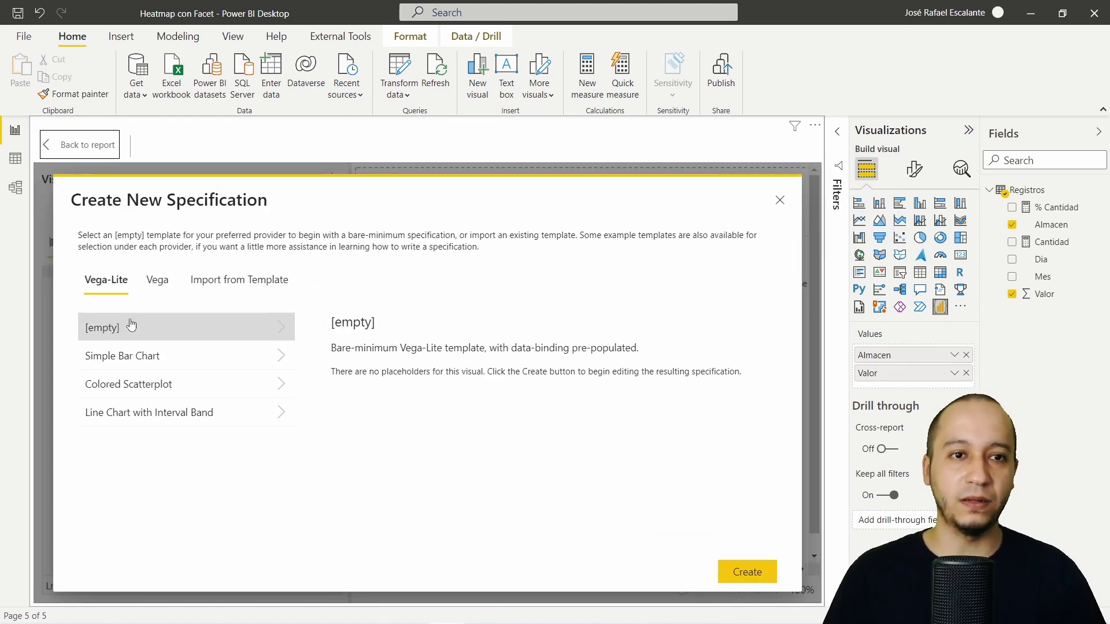
pyautogui.click(239, 280)
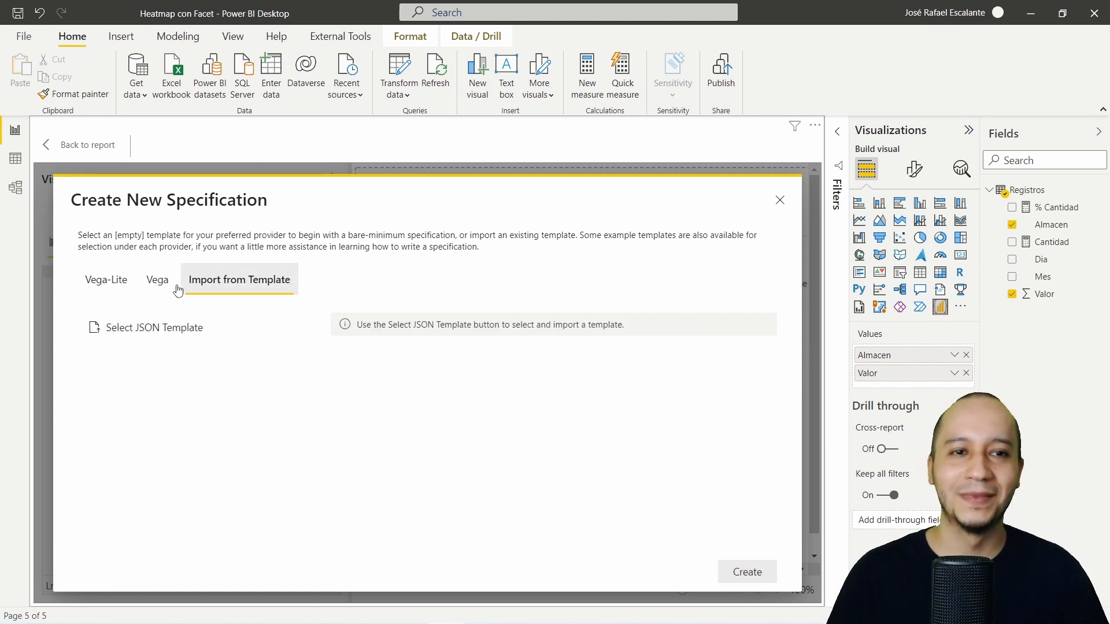
pyautogui.click(63, 150)
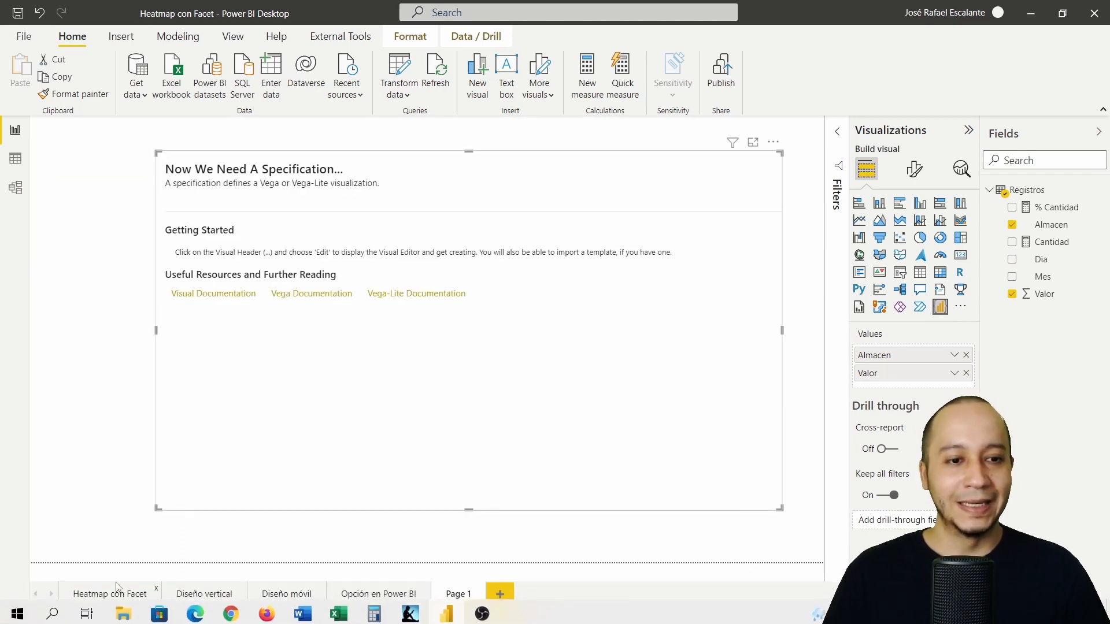
pyautogui.click(116, 594)
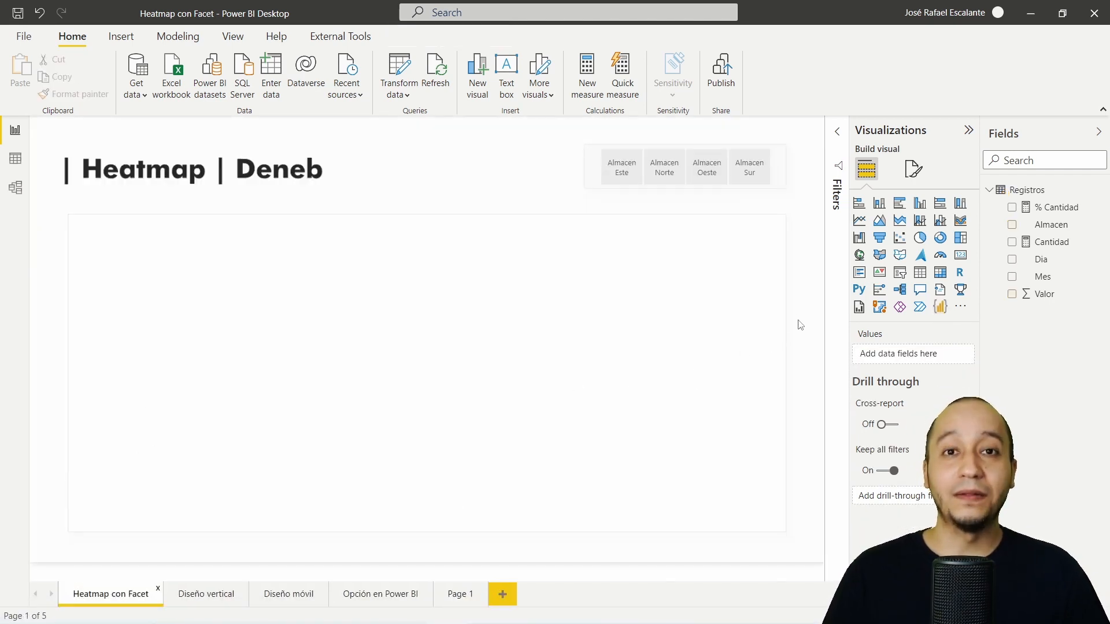